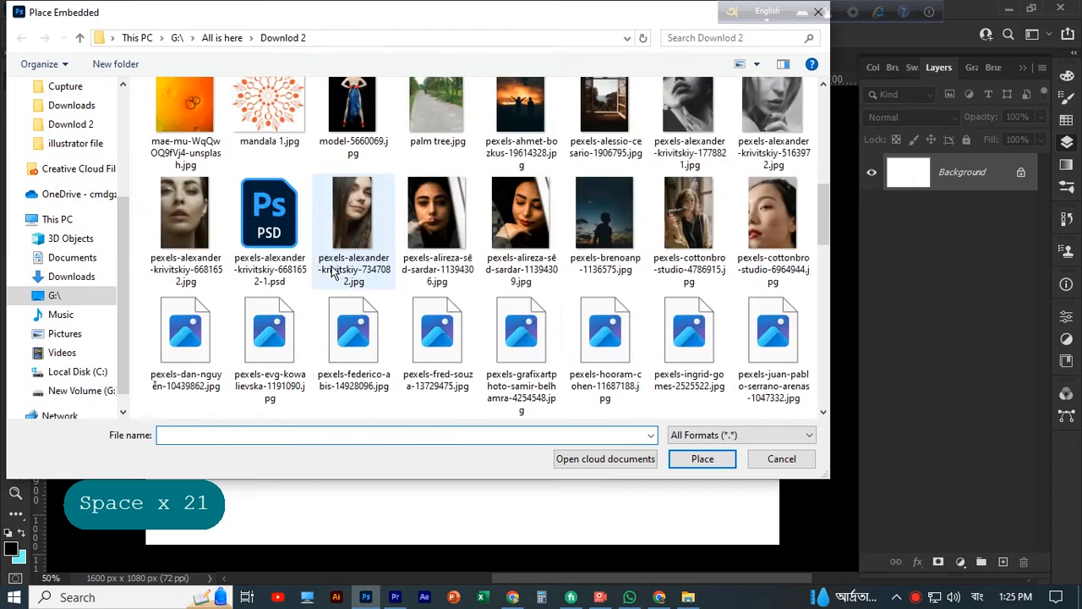
pyautogui.scroll(-2, 628, 263)
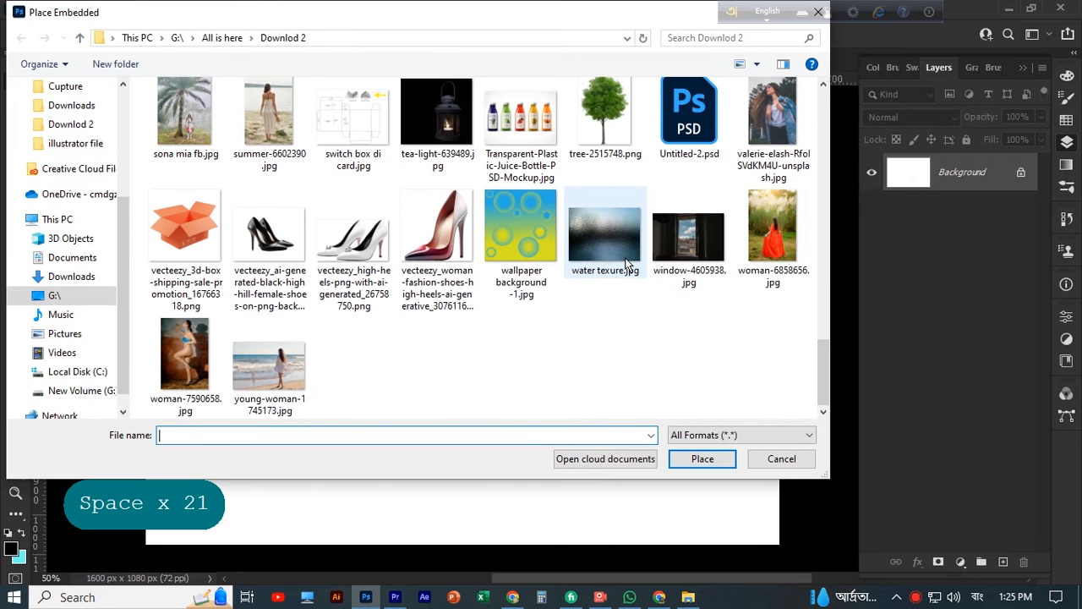
# Place the image vecteezy_woman-fashion-shoes-high-heels-ai-generative_30761162.png as an embedded object in the blank document
pyautogui.click(447, 240)
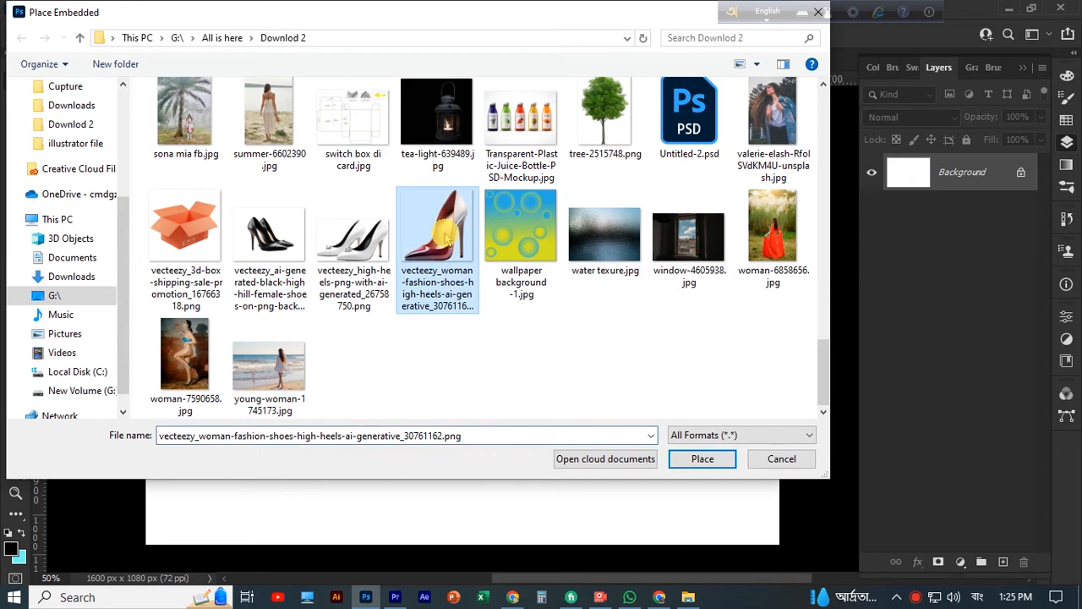
pyautogui.click(701, 459)
# Scale the placed shoe down proportionally to about 26% and commit the transform
pyautogui.hotkey('ctrl', '-')
pyautogui.hotkey('ctrl', '-')
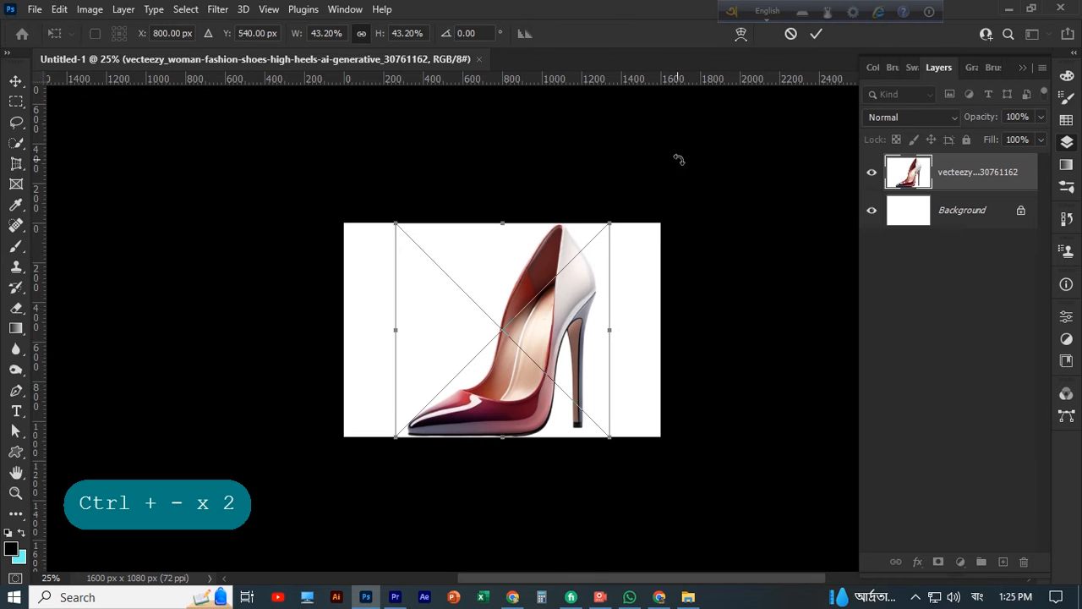
pyautogui.moveTo(609, 225); pyautogui.dragTo(529, 283)
pyautogui.click(589, 367)
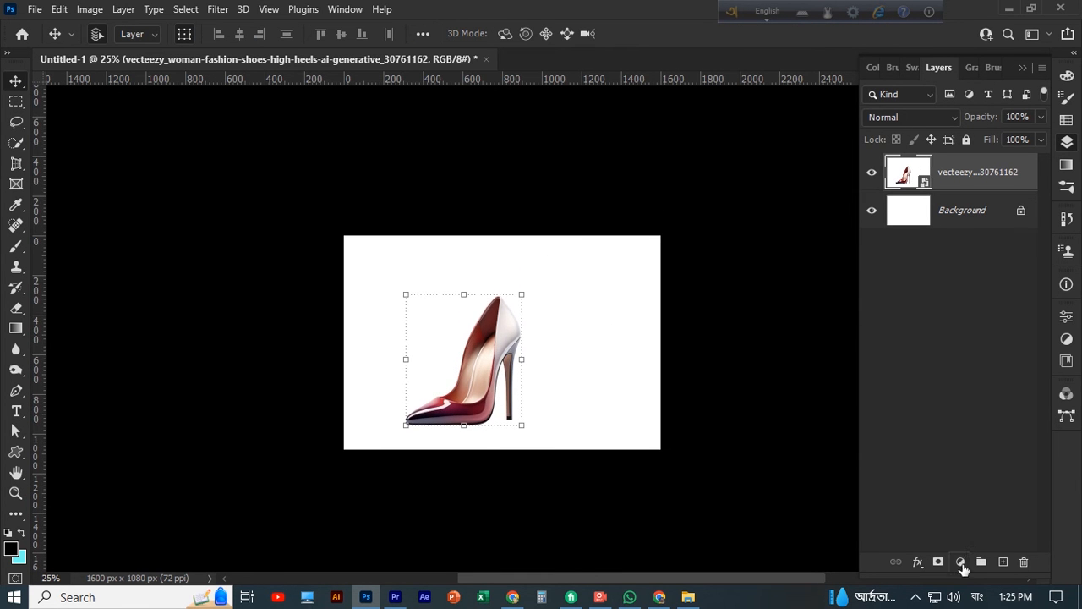
# Add a Levels adjustment clipped to the shoe and lower its white output level to darken the shoe slightly
pyautogui.click(961, 564)
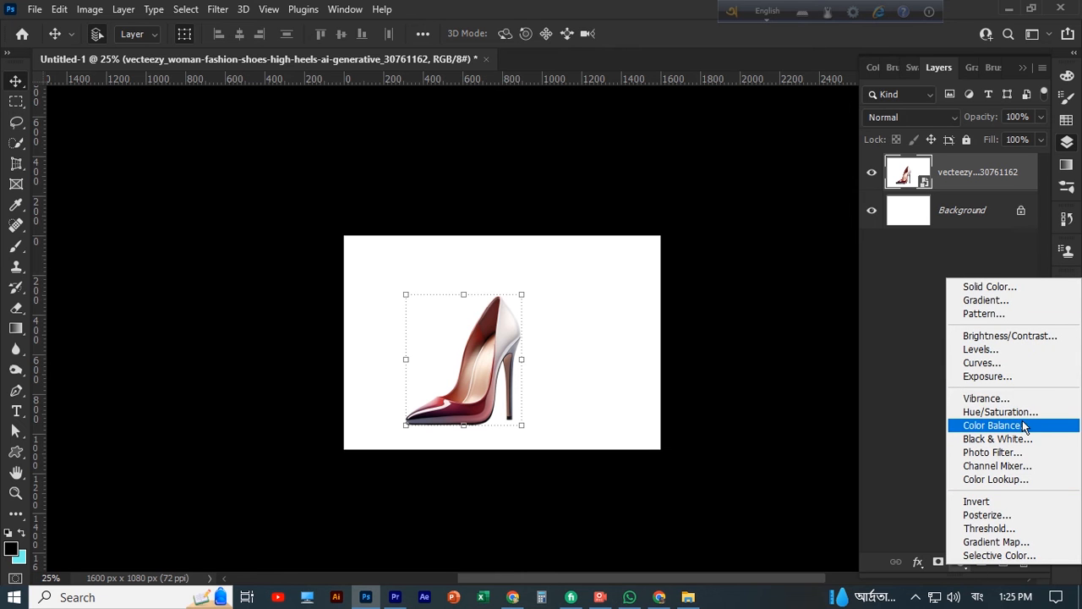
pyautogui.click(991, 349)
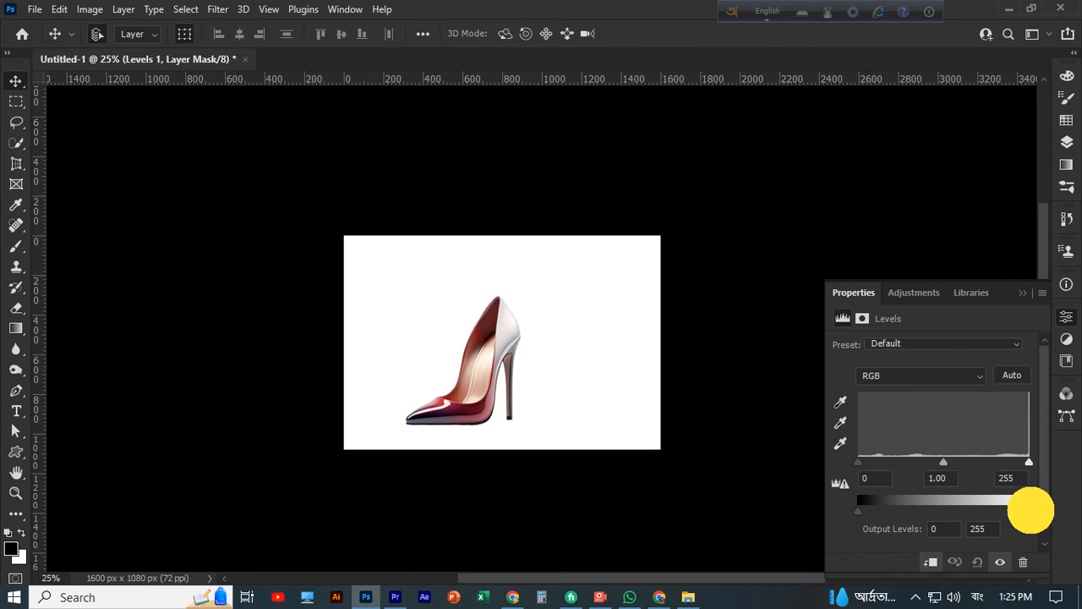
pyautogui.moveTo(1030, 510); pyautogui.dragTo(982, 520)
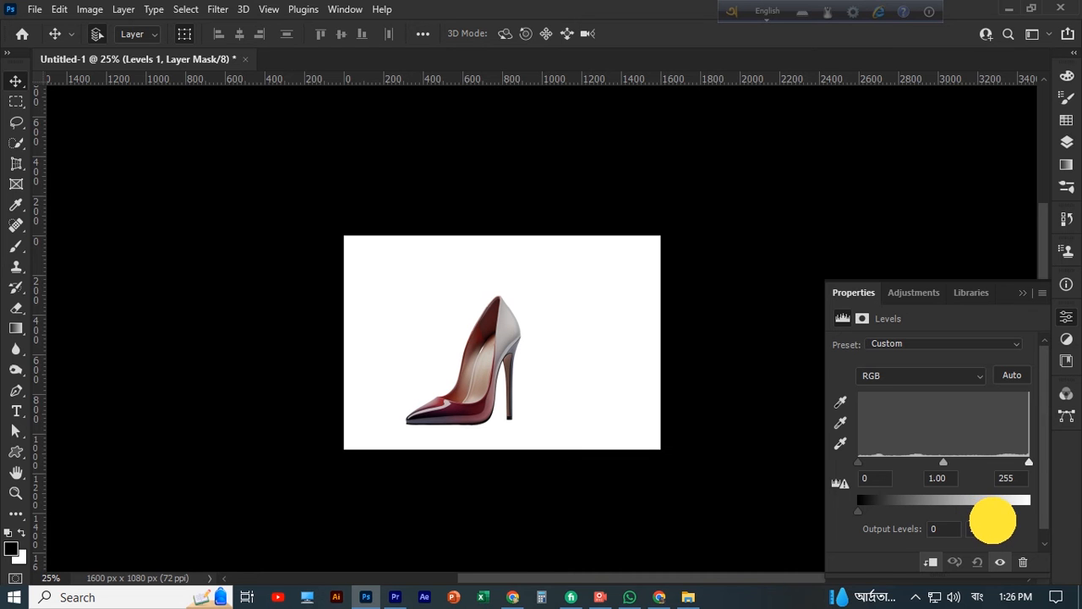
pyautogui.click(1022, 293)
pyautogui.click(1067, 142)
pyautogui.click(608, 488)
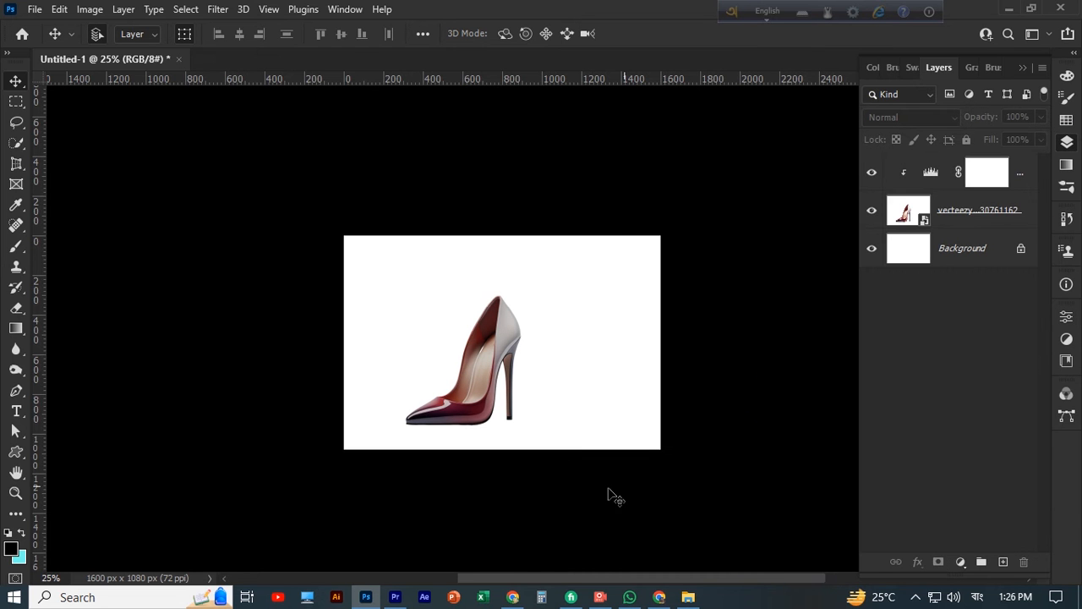
# Move the shoe slightly upward on the canvas and duplicate its layer, leaving the lower of the two shoe layers selected
pyautogui.moveTo(481, 405); pyautogui.dragTo(484, 388)
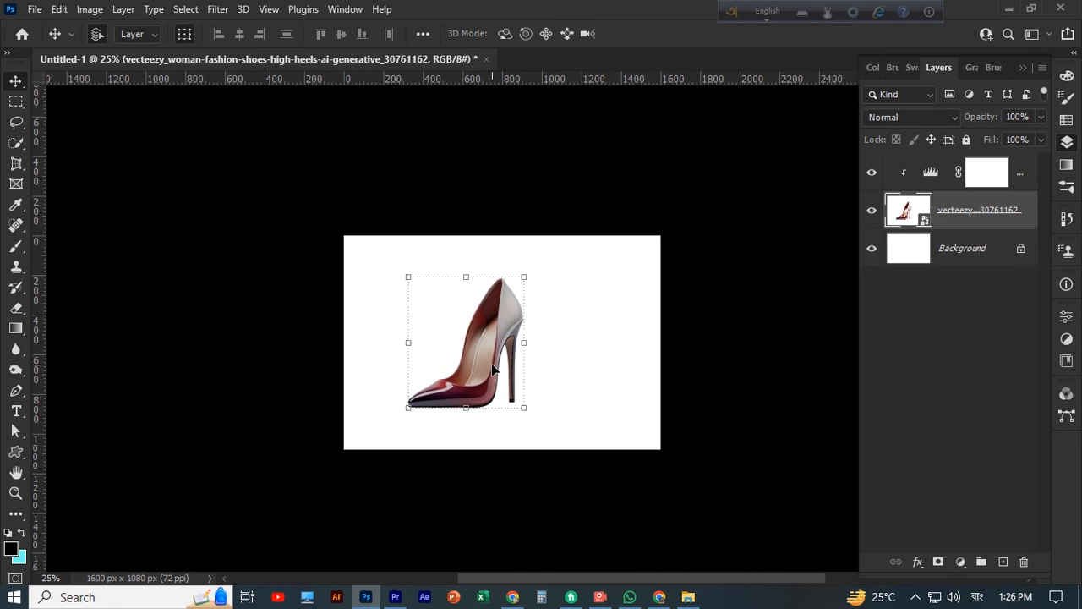
pyautogui.hotkey('ctrl', 'j')
pyautogui.click(954, 265)
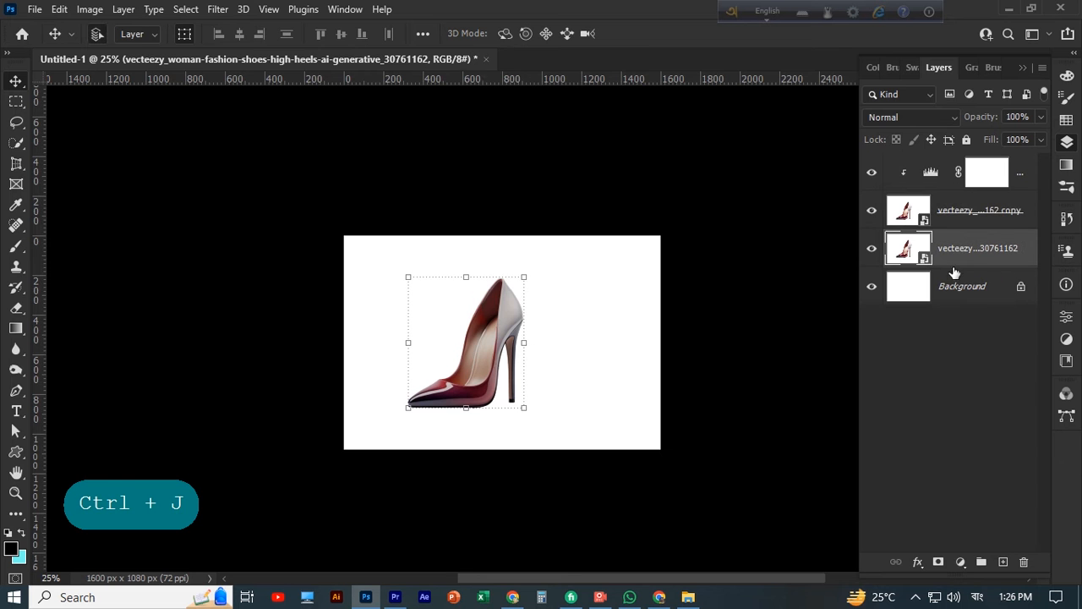
# Flip the lower shoe layer horizontally and move it about 604 px to the right so the two heels stand back to back
pyautogui.hotkey('ctrl', 't')
pyautogui.rightClick(484, 358)
pyautogui.click(530, 332)
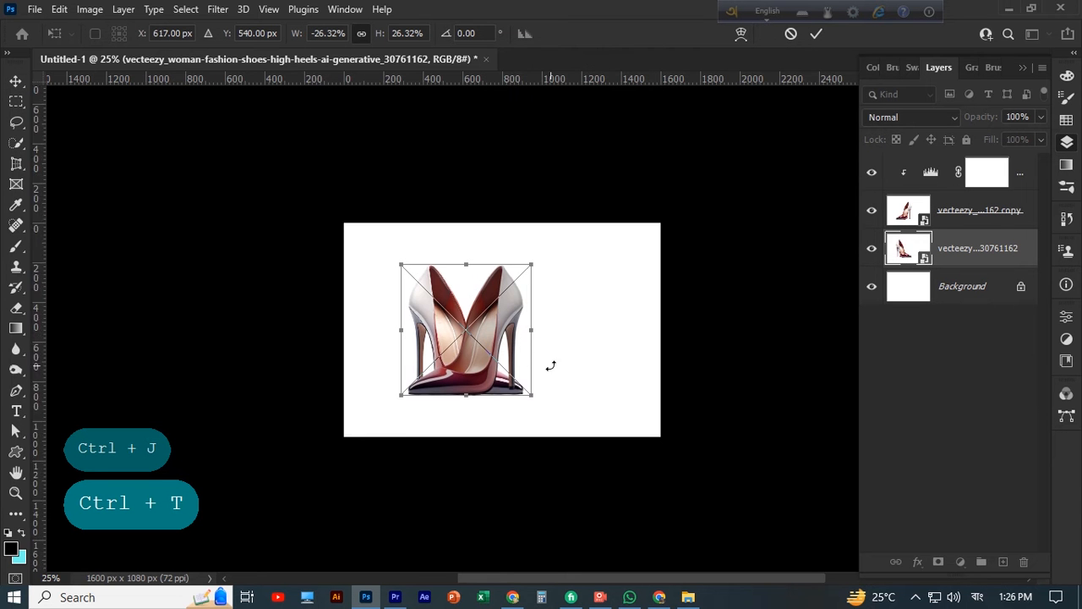
pyautogui.moveTo(494, 343); pyautogui.dragTo(614, 344)
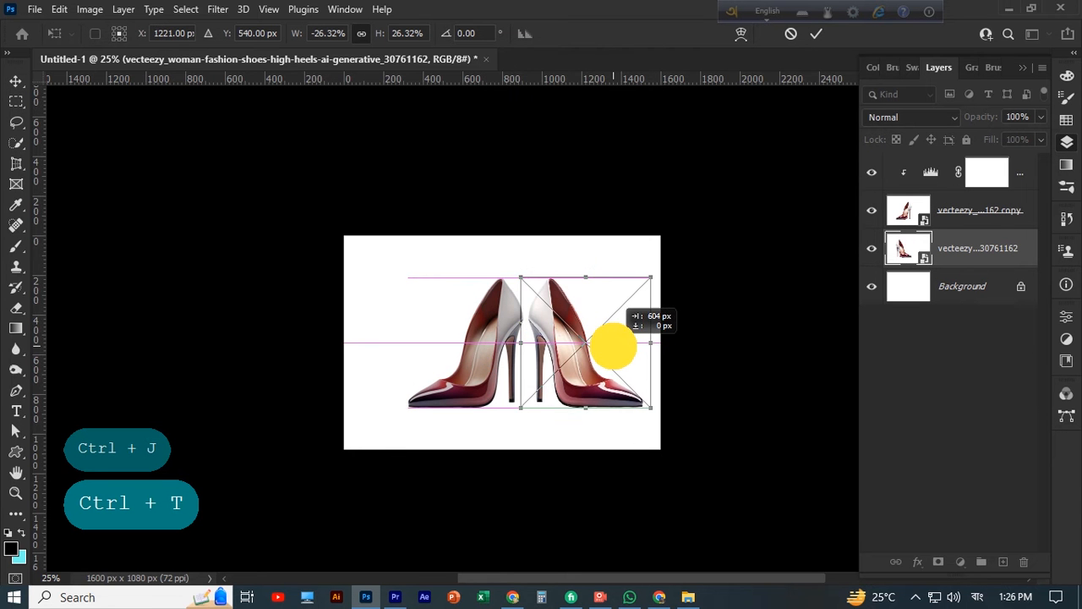
pyautogui.hotkey('ctrl', '+')
pyautogui.hotkey('ctrl', '+')
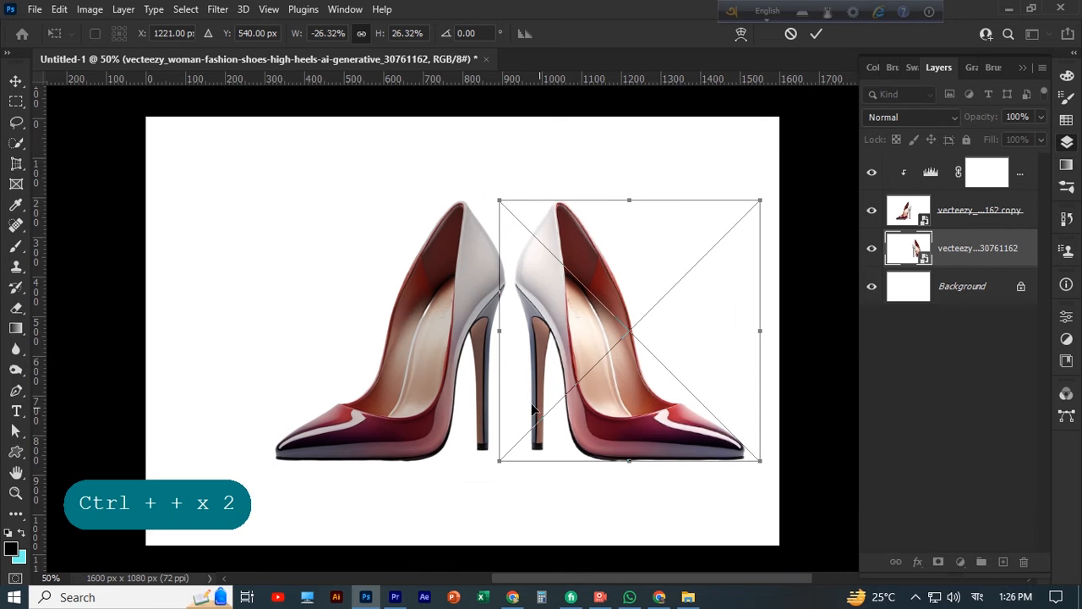
pyautogui.click(817, 34)
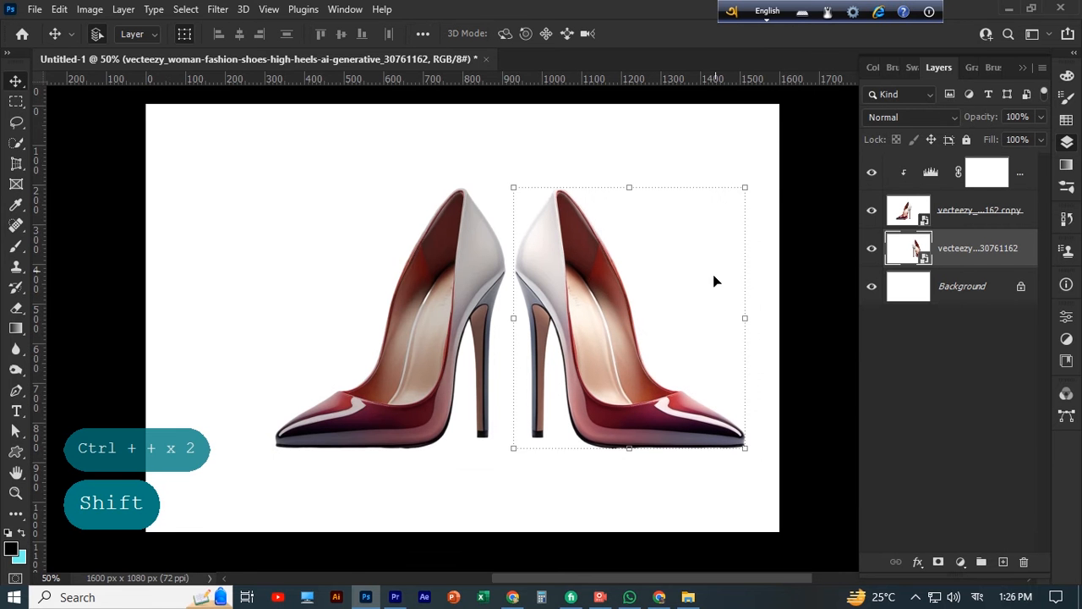
# Nudge the mirrored right-hand shoe down slightly, then deselect it
pyautogui.keyDown('shift'); pyautogui.click(479, 280); pyautogui.keyUp('shift')
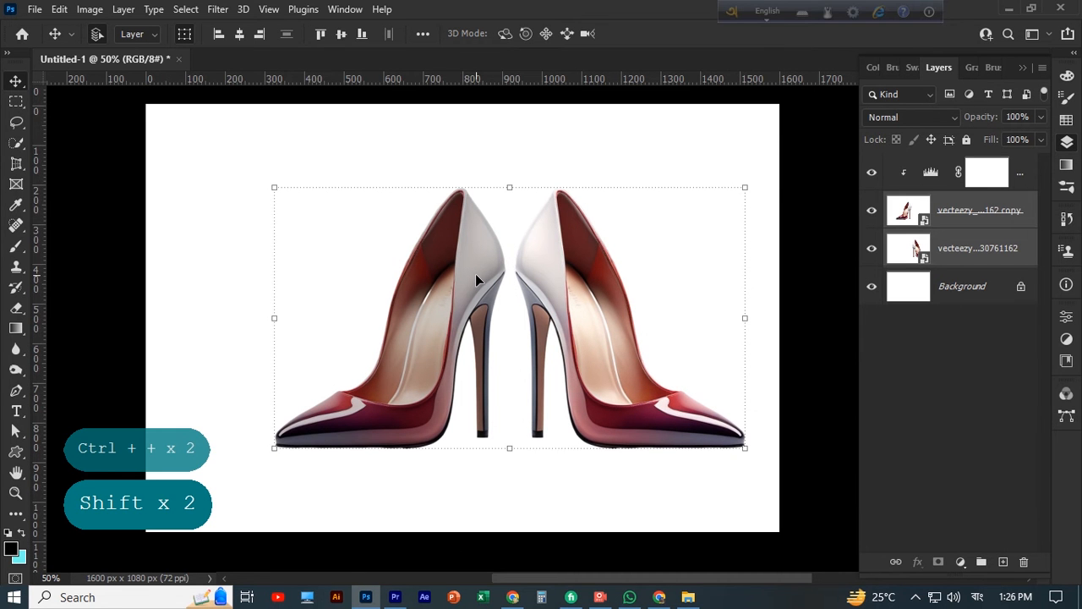
pyautogui.click(620, 186)
pyautogui.click(555, 257)
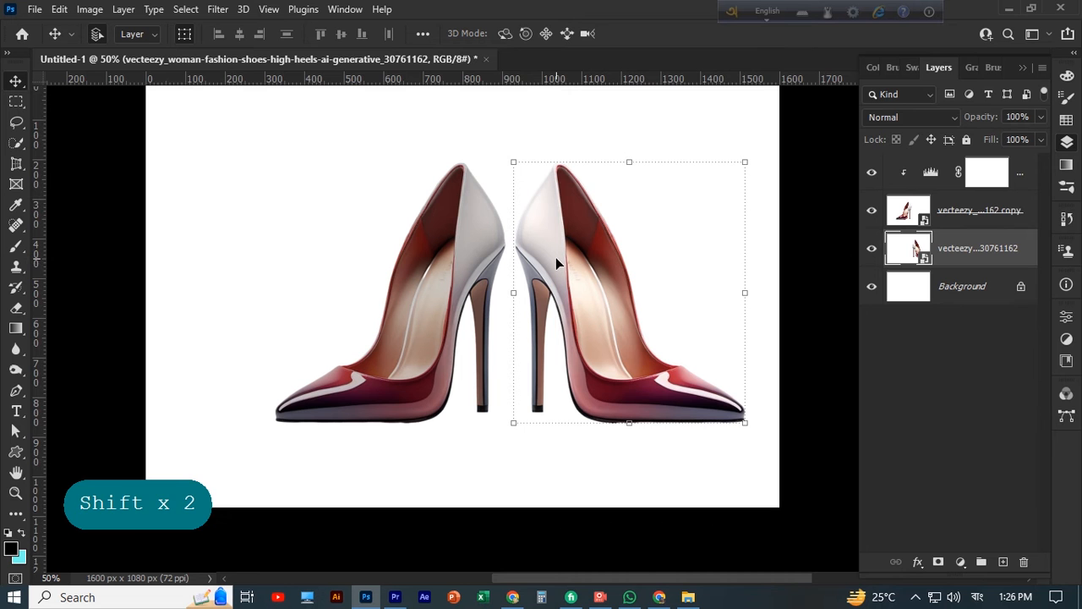
pyautogui.press('Down')
pyautogui.click(661, 126)
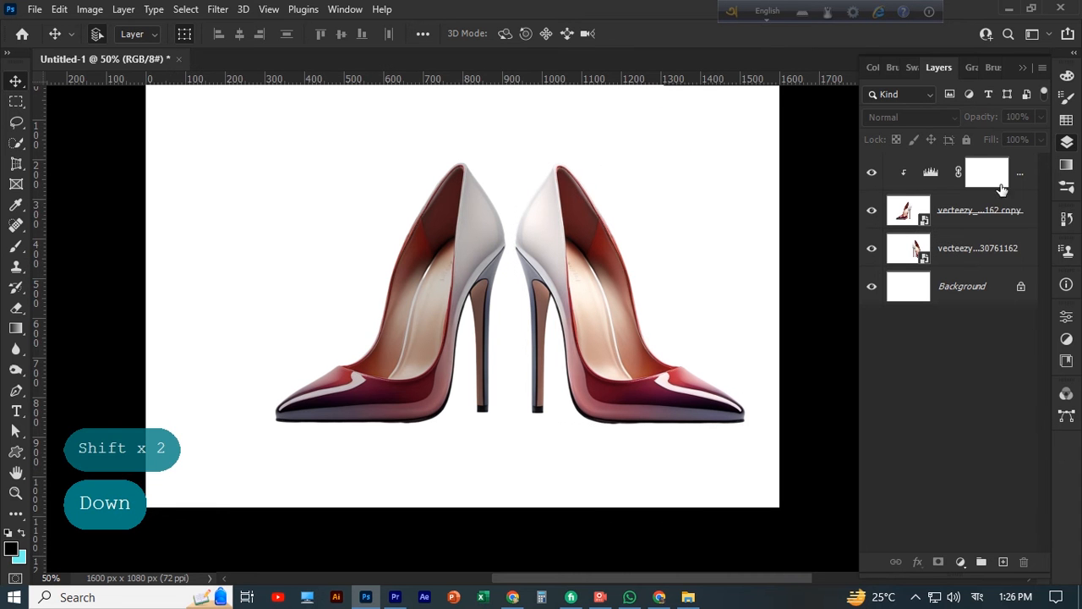
pyautogui.press('shift')
pyautogui.moveTo(1002, 189); pyautogui.dragTo(991, 233)
pyautogui.press('shift')
pyautogui.hotkey('ctrl', 'z')
# Rearrange the layers so the Levels adjustment sits unclipped above both shoe layers
pyautogui.click(1027, 166)
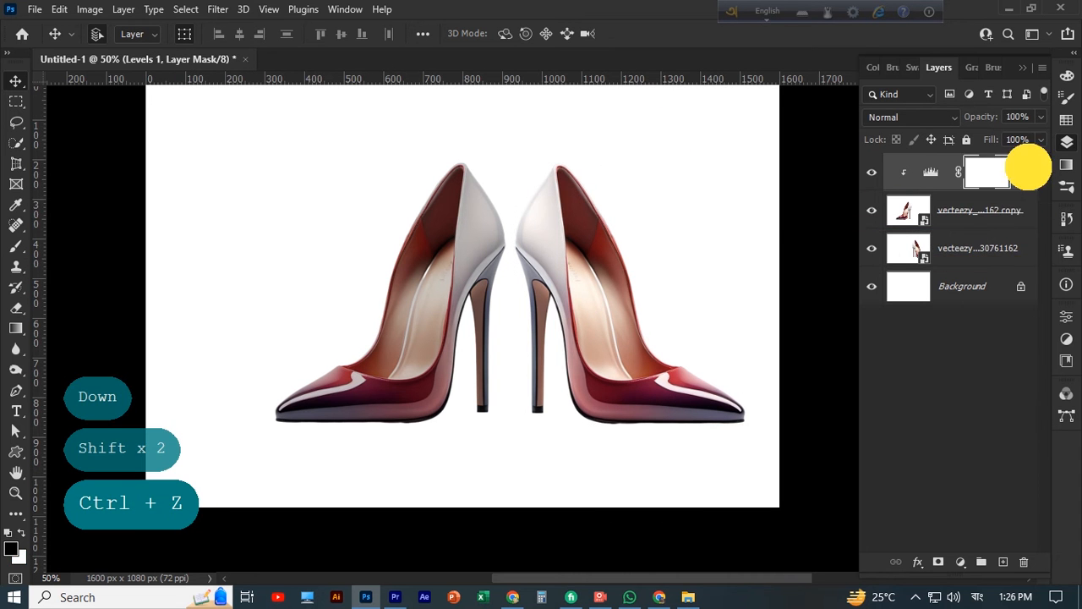
pyautogui.moveTo(1028, 166); pyautogui.dragTo(1024, 232)
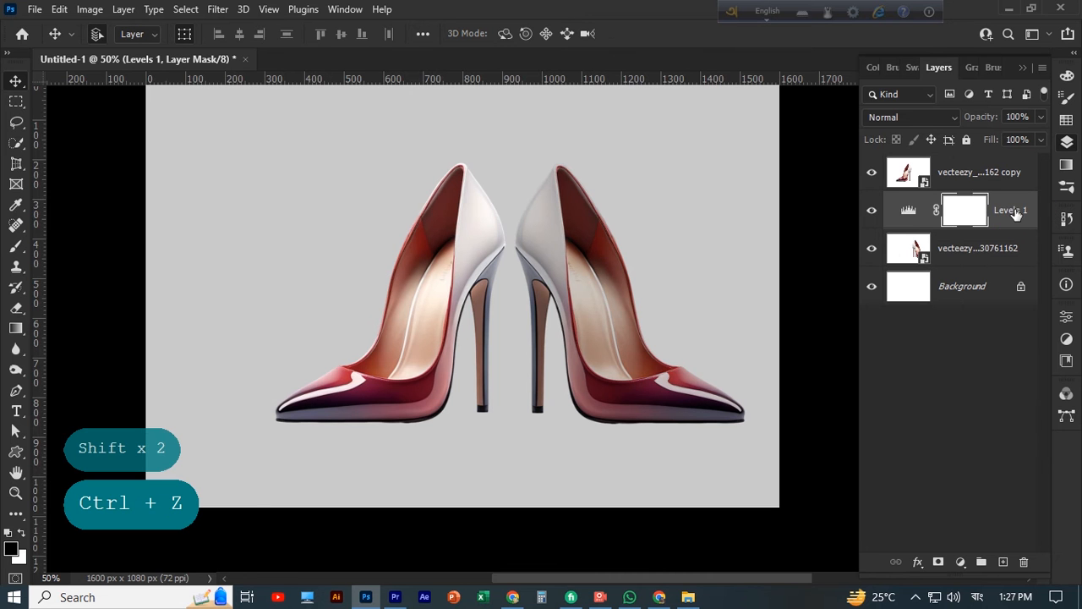
pyautogui.click(1015, 213)
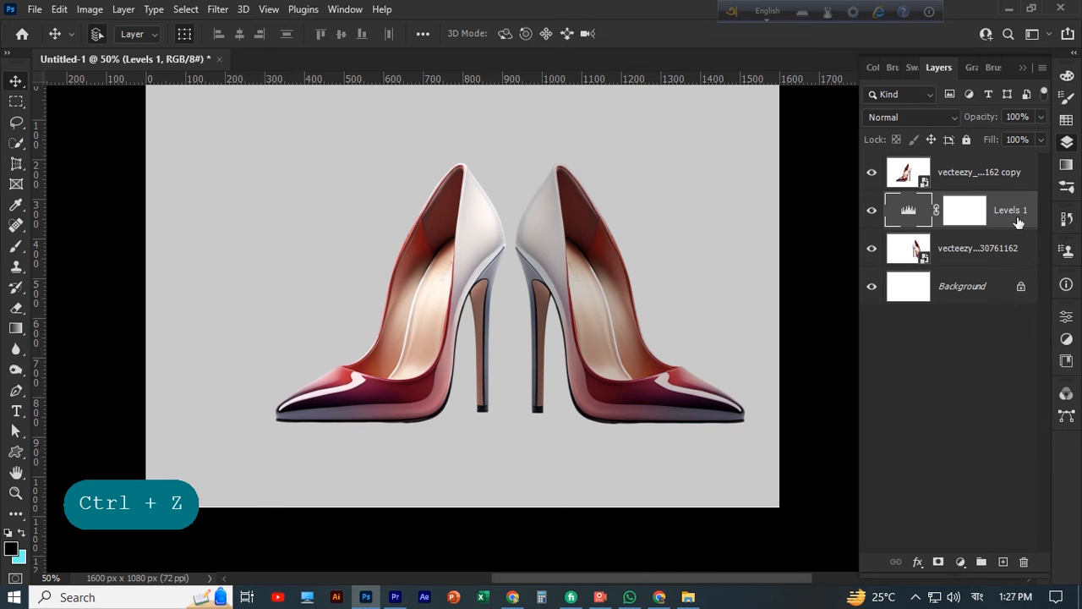
pyautogui.moveTo(995, 174); pyautogui.dragTo(995, 224)
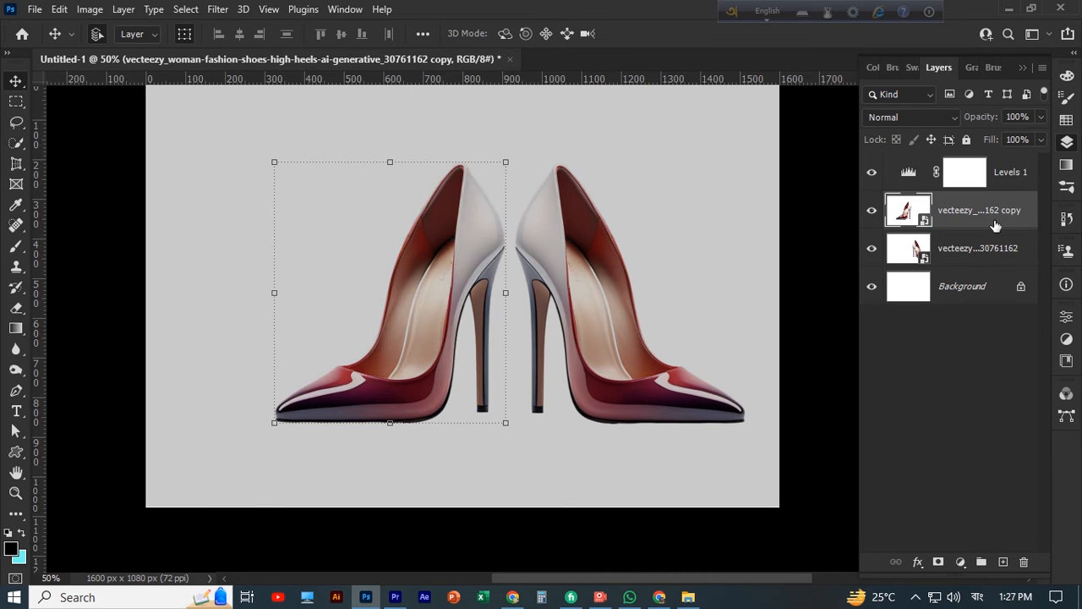
pyautogui.click(963, 314)
# Select both shoes together and move them up and to the left to center the pair on the canvas
pyautogui.scroll(4, 608, 394)
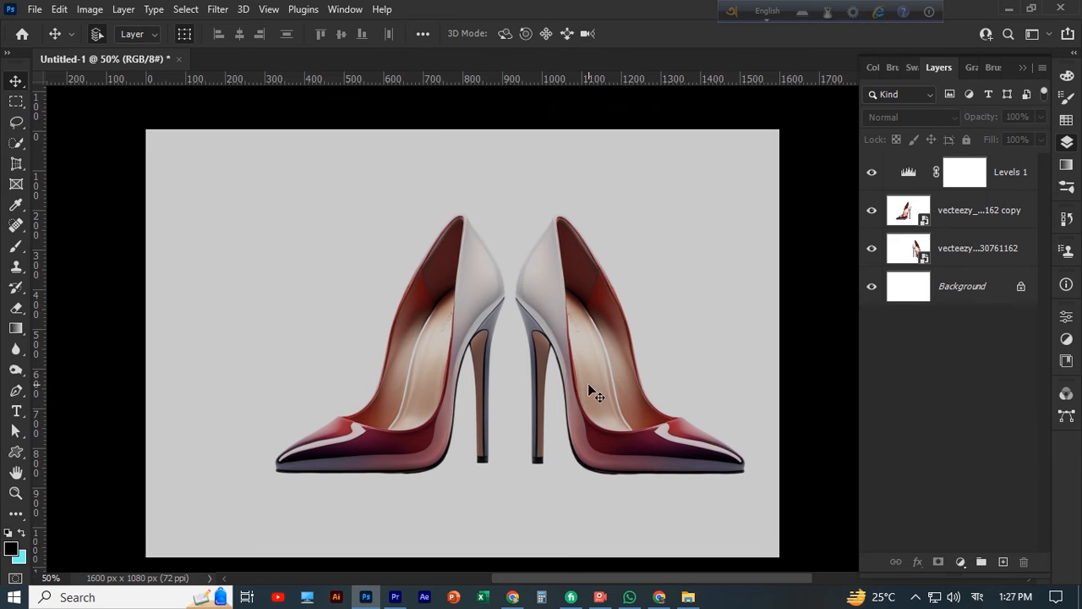
pyautogui.scroll(-5, 587, 383)
pyautogui.moveTo(347, 229); pyautogui.dragTo(657, 338)
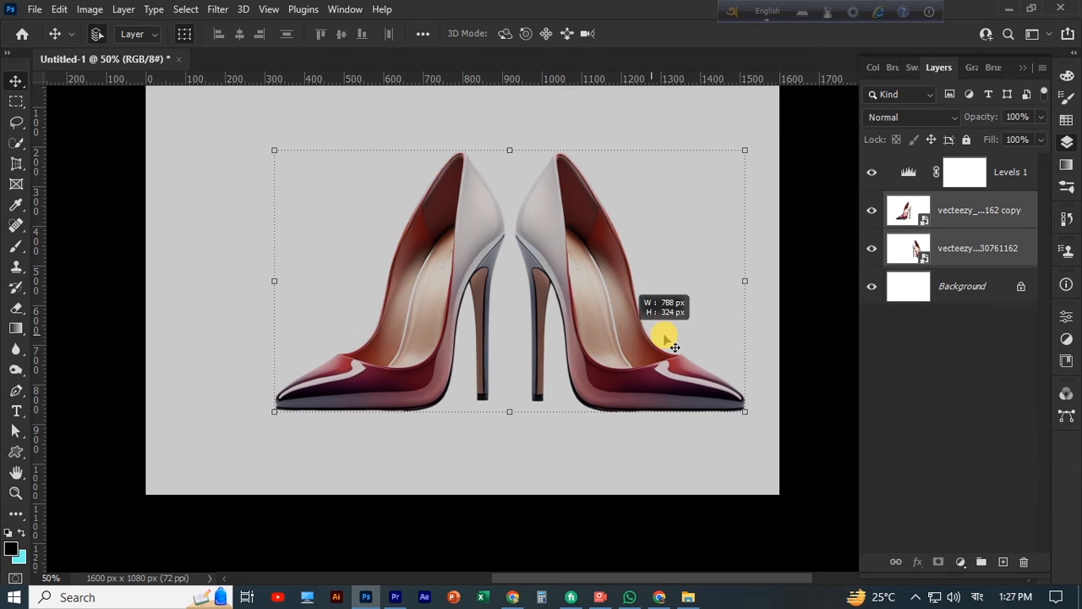
pyautogui.moveTo(591, 298); pyautogui.dragTo(543, 280)
pyautogui.click(520, 417)
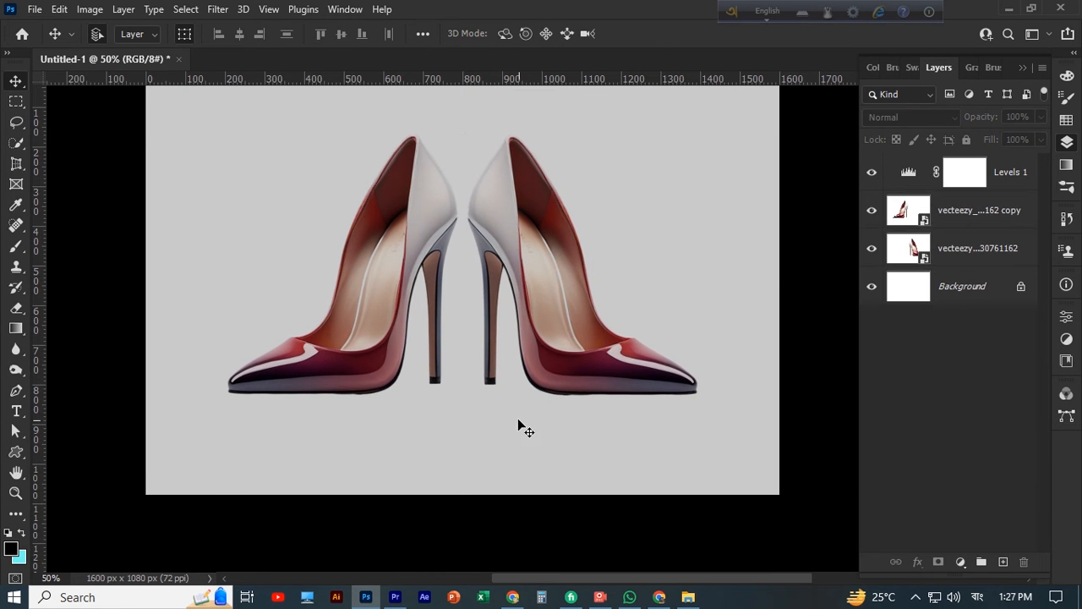
# Make a rectangular selection across the lower strip of the canvas and add a new layer beneath the shoe layers
pyautogui.scroll(-3, 508, 414)
pyautogui.click(16, 101)
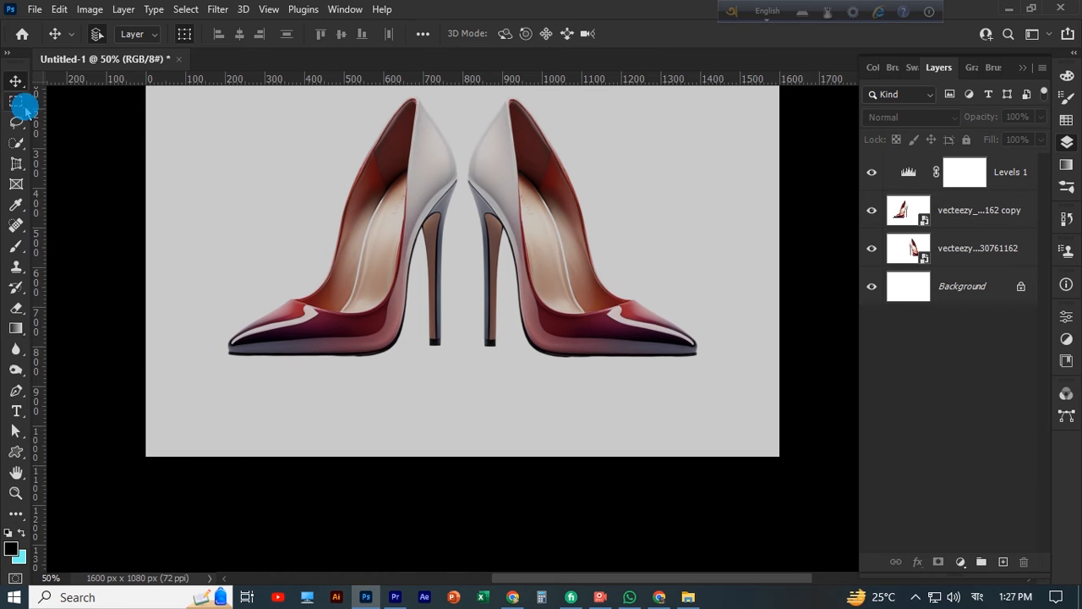
pyautogui.click(76, 101)
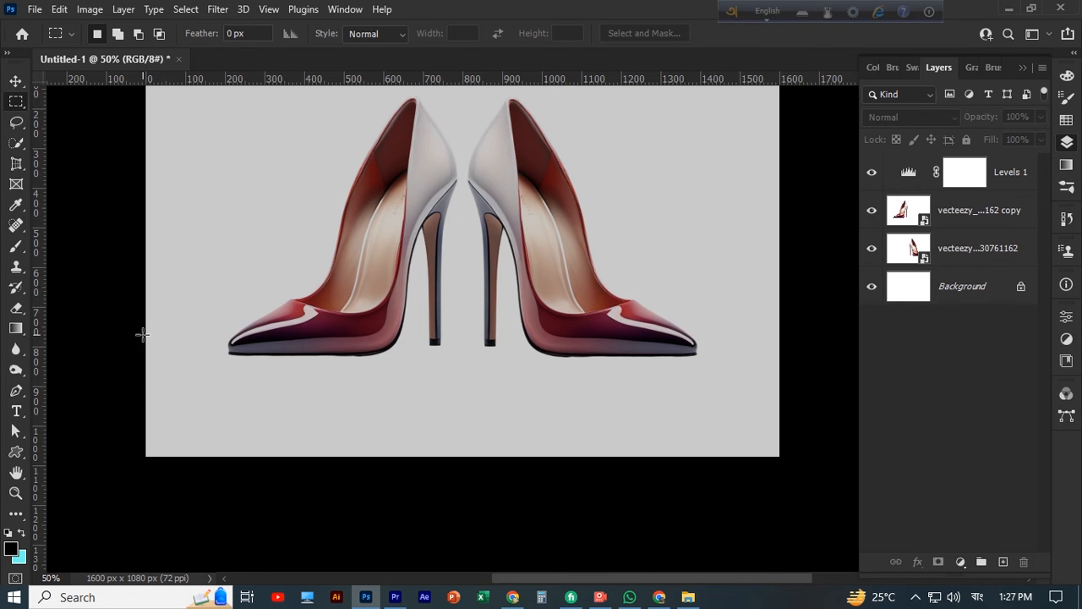
pyautogui.moveTo(142, 335); pyautogui.dragTo(781, 457)
pyautogui.click(1003, 560)
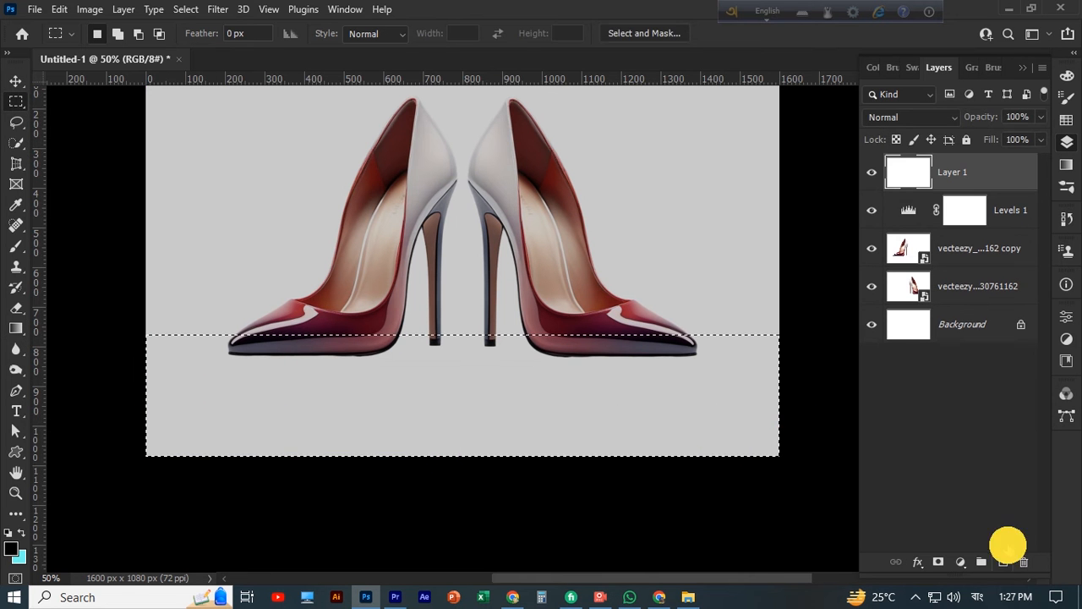
pyautogui.moveTo(963, 172); pyautogui.dragTo(1004, 321)
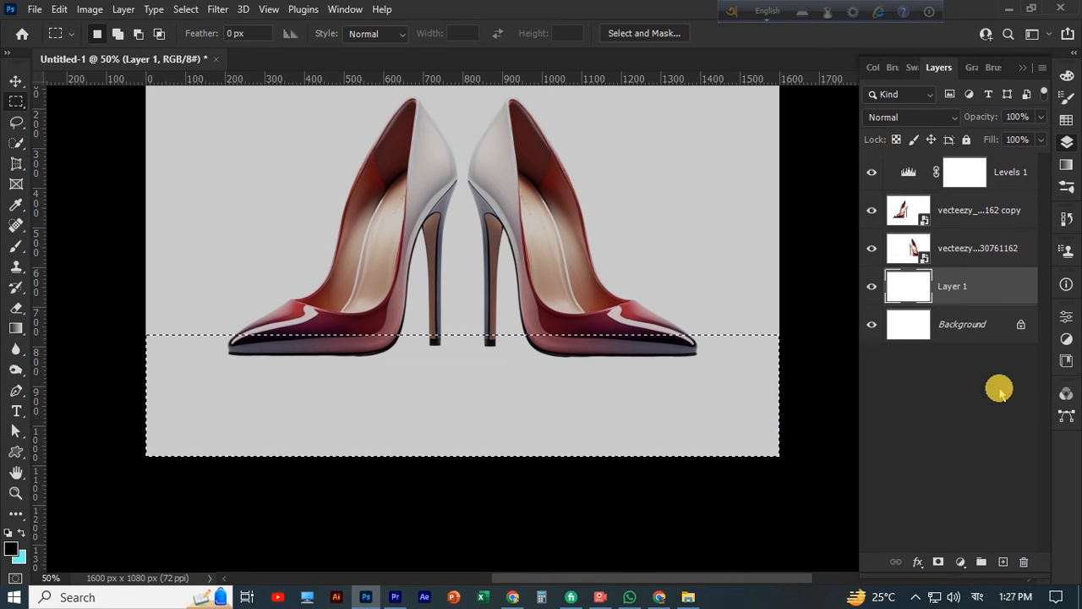
# Set the foreground color to a bright, fully saturated yellow
pyautogui.click(12, 550)
pyautogui.click(873, 470)
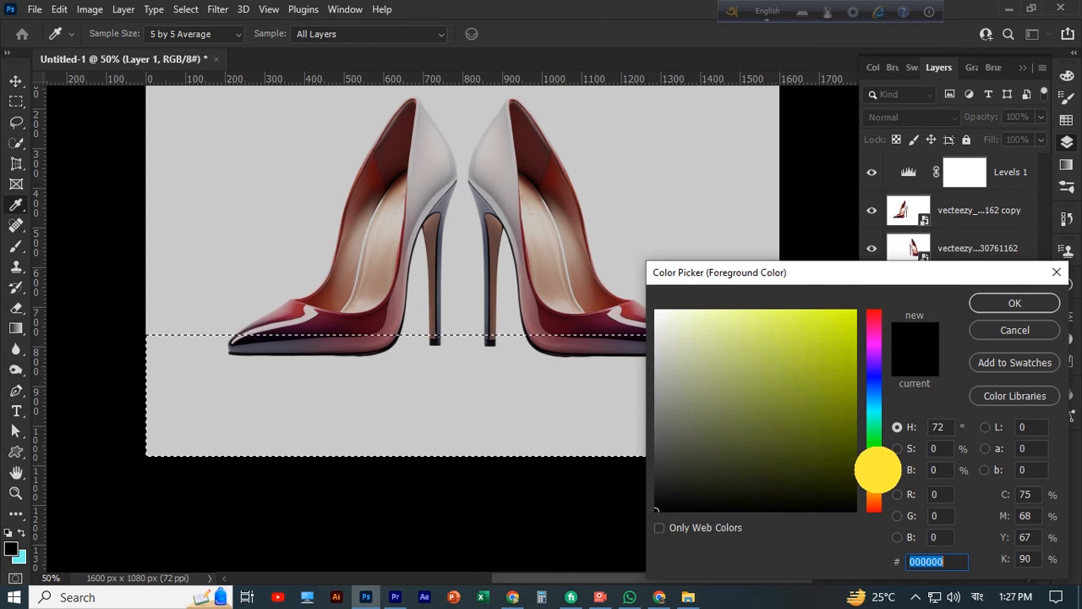
pyautogui.moveTo(878, 470)
pyautogui.mouseDown()
pyautogui.moveTo(876, 491)
pyautogui.moveTo(876, 475)
pyautogui.mouseUp()
pyautogui.click(851, 311)
pyautogui.click(857, 312)
pyautogui.click(1037, 306)
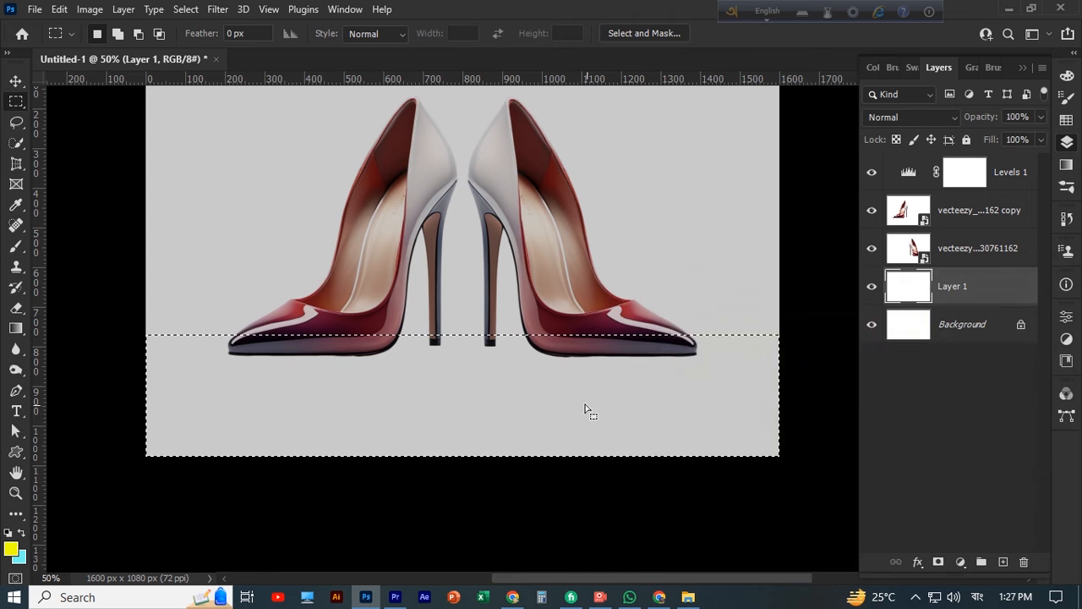
# Fill the selected lower strip on the new layer with the yellow foreground color and deselect
pyautogui.hotkey('ctrl', 'Delete')
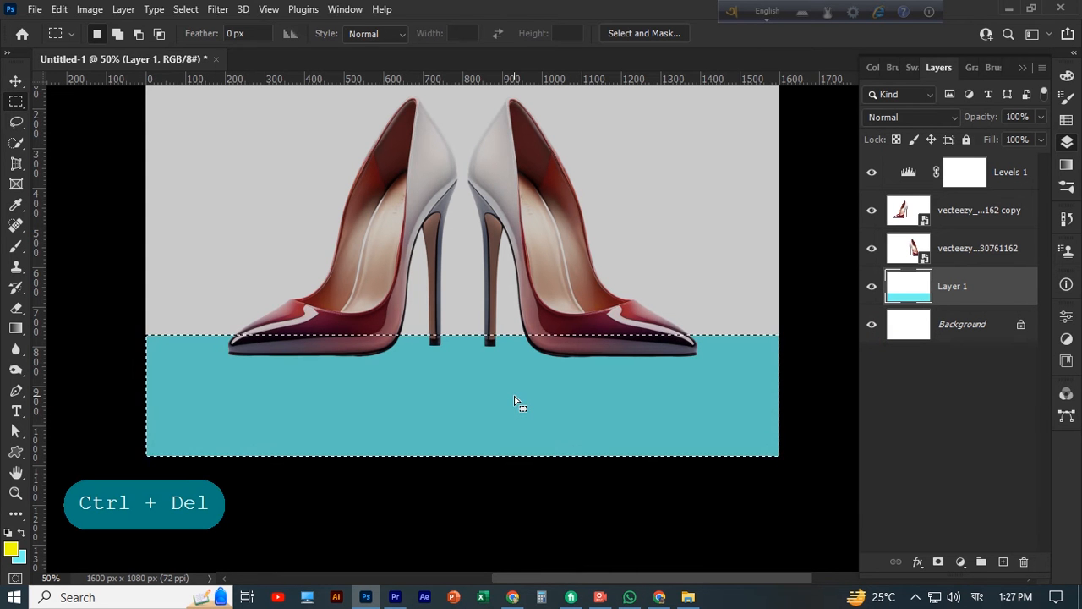
pyautogui.hotkey('alt', 'Delete')
pyautogui.click(16, 80)
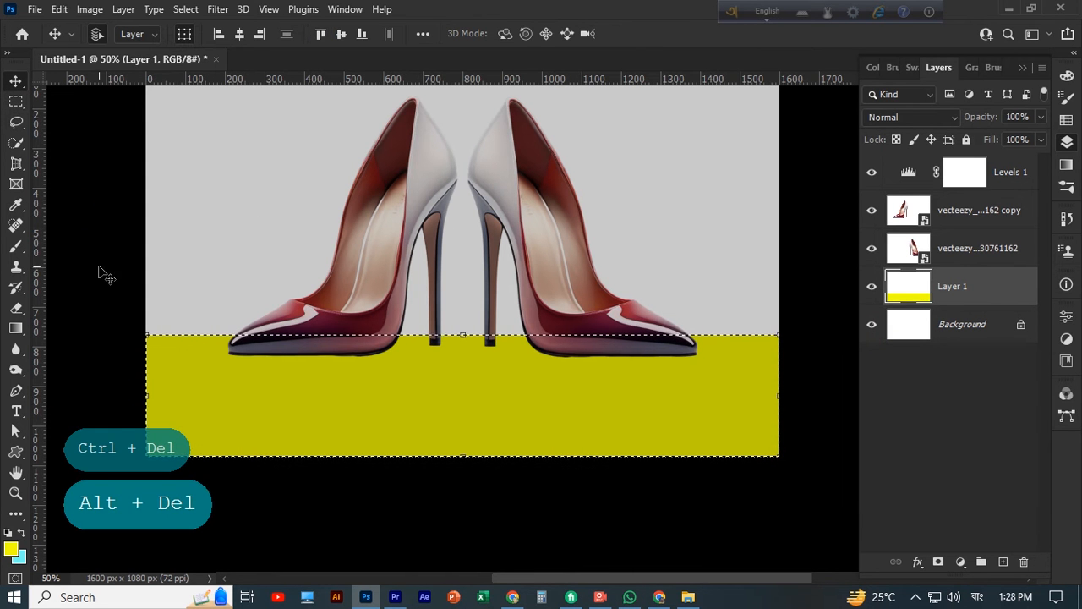
pyautogui.hotkey('ctrl', 'd')
pyautogui.click(102, 275)
# Duplicate the yellow floor strip upward and stretch the copy's height to about 251% so it covers the wall area
pyautogui.scroll(3, 625, 451)
pyautogui.scroll(-1, 626, 448)
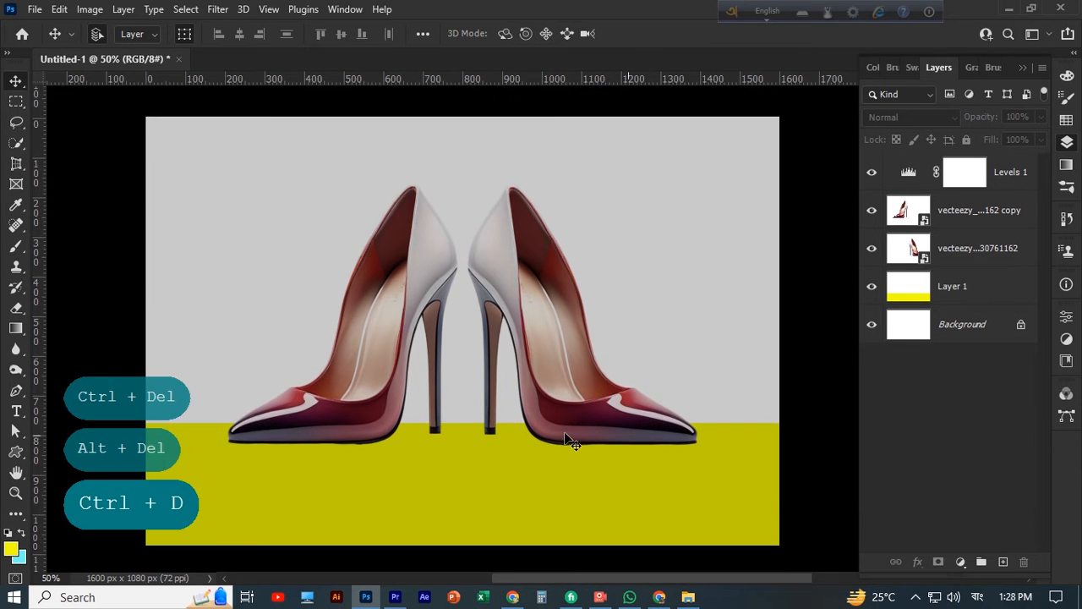
pyautogui.moveTo(436, 516); pyautogui.dragTo(438, 394)
pyautogui.scroll(1, 466, 346)
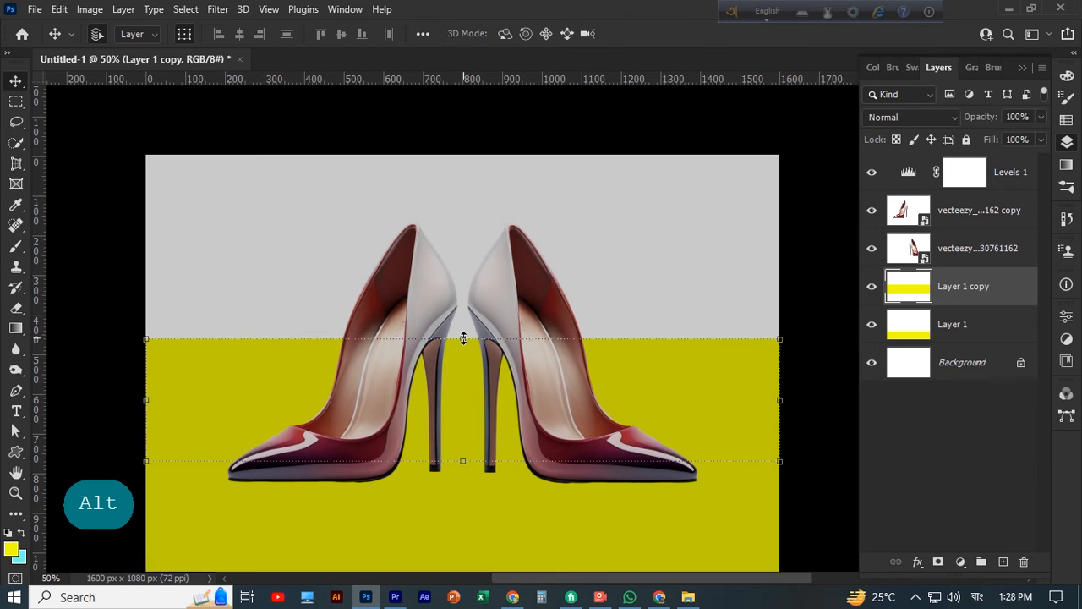
pyautogui.moveTo(464, 338); pyautogui.dragTo(464, 156)
pyautogui.scroll(-2, 594, 262)
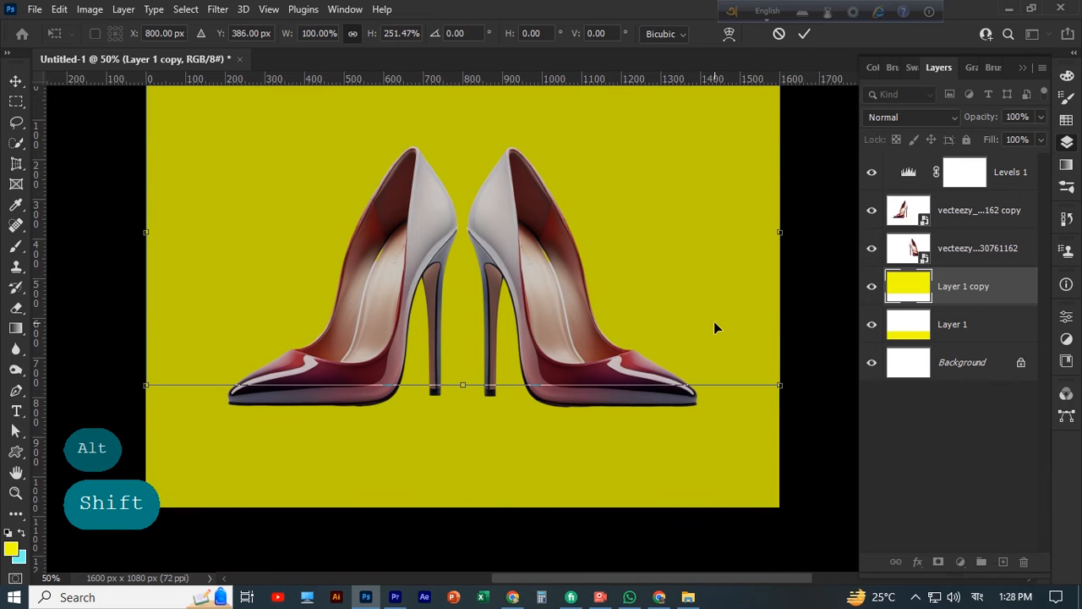
pyautogui.scroll(-1, 504, 451)
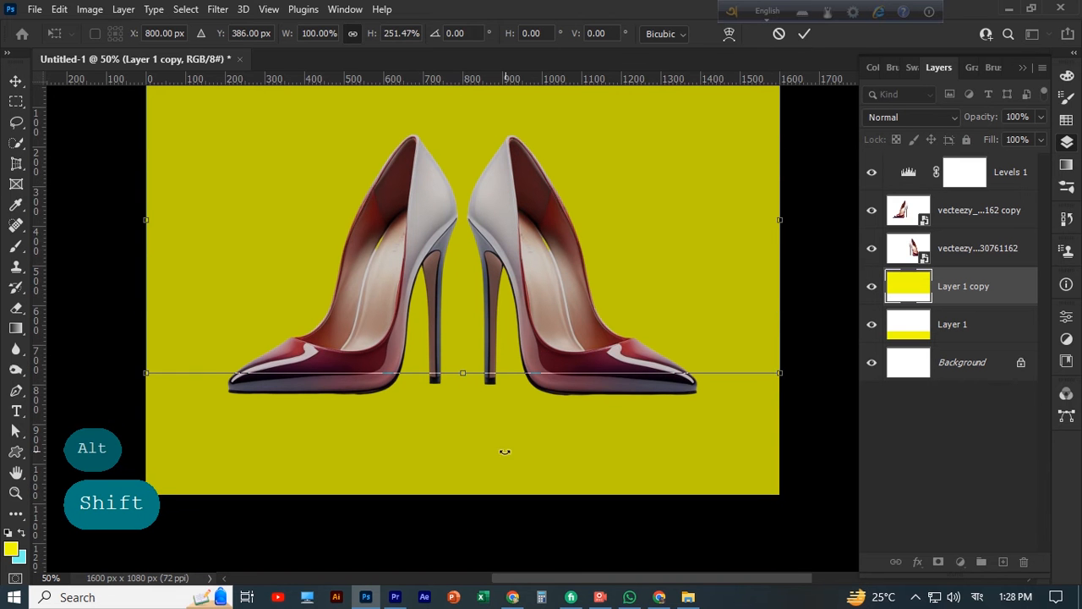
pyautogui.click(803, 34)
pyautogui.scroll(-1, 667, 237)
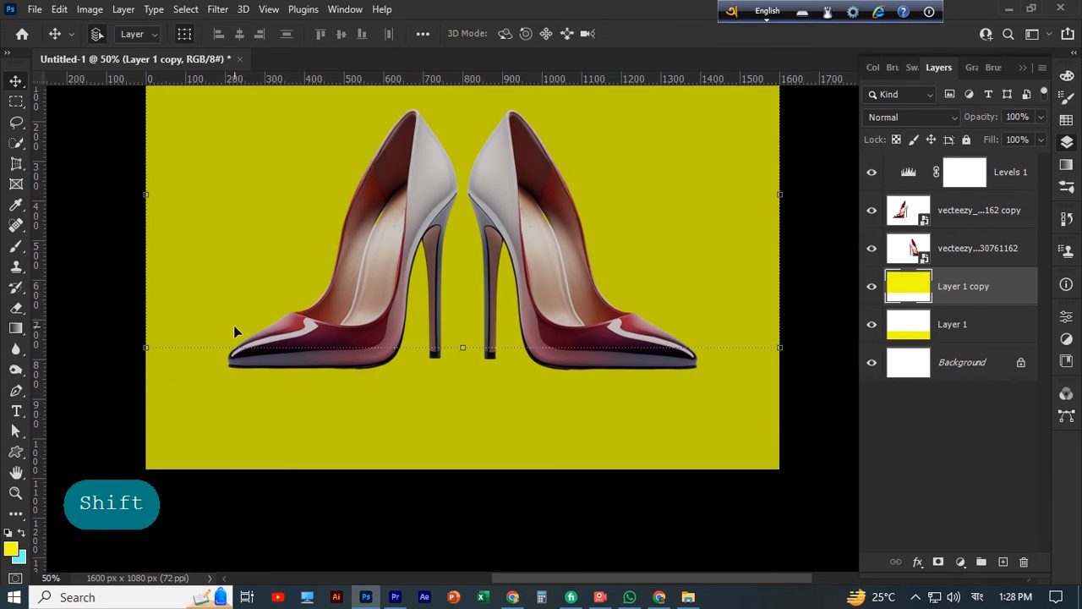
# Add a new layer above the yellow wall layer and clip it to that layer
pyautogui.click(1003, 561)
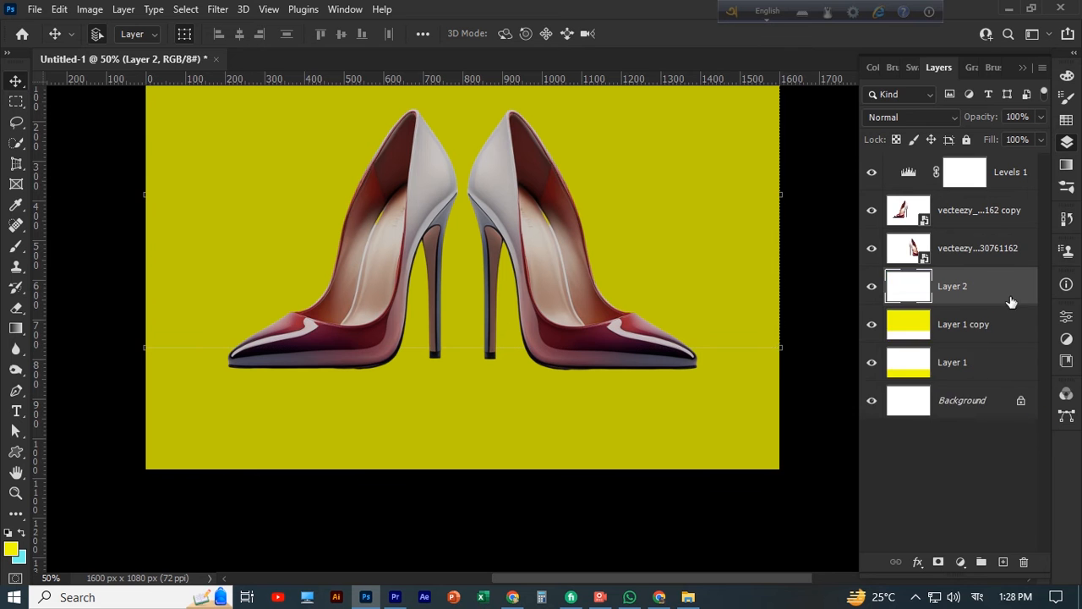
pyautogui.rightClick(1010, 292)
pyautogui.click(837, 307)
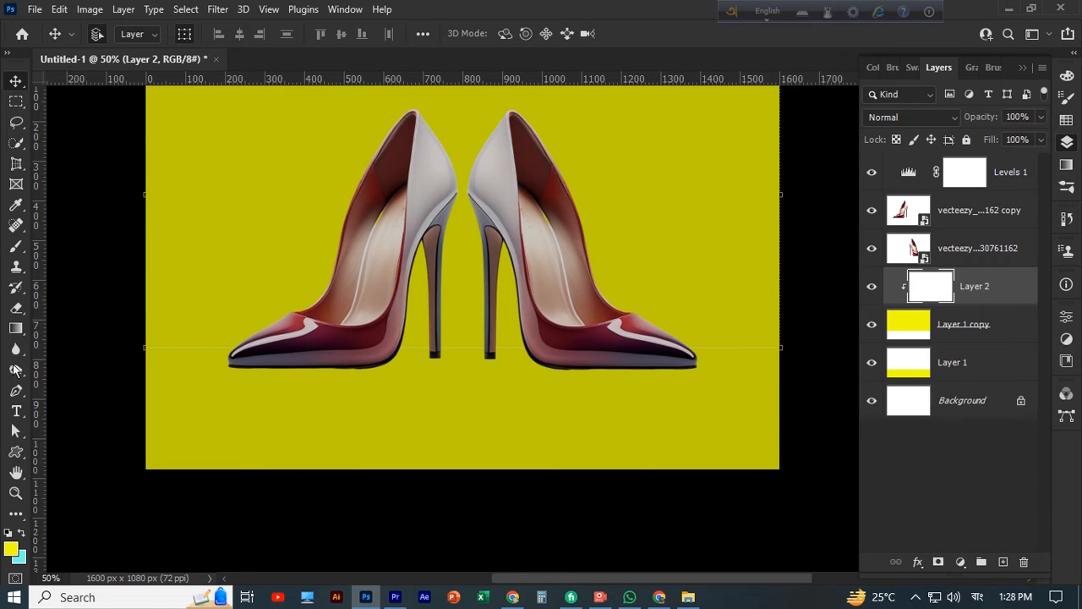
# Set the foreground color to black and brush a soft shadow along the base of the wall on the clipped layer
pyautogui.click(16, 246)
pyautogui.click(11, 549)
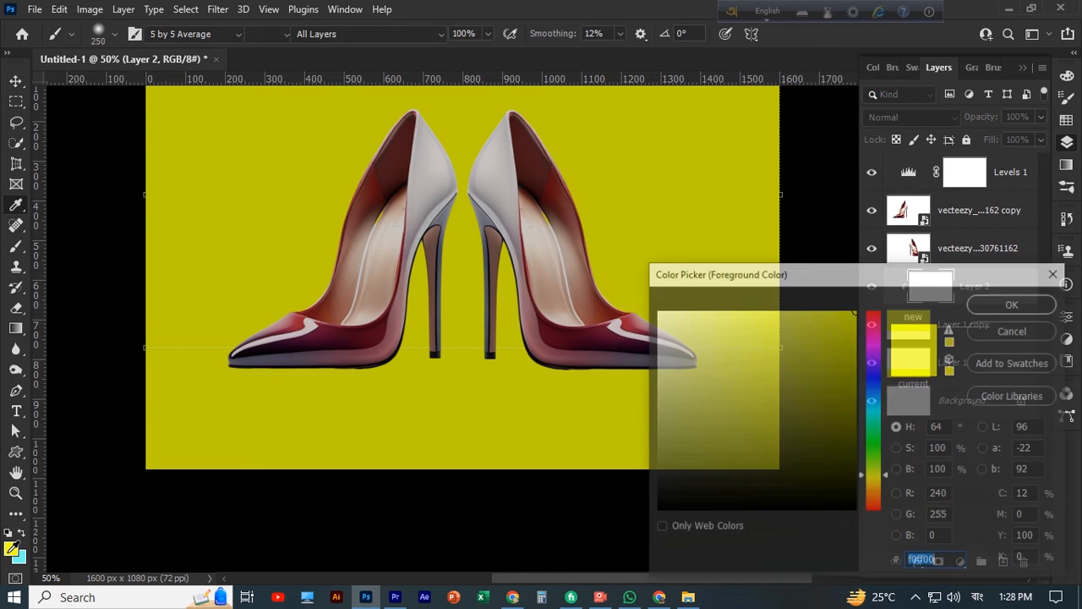
pyautogui.moveTo(683, 487); pyautogui.dragTo(656, 509)
pyautogui.click(1014, 303)
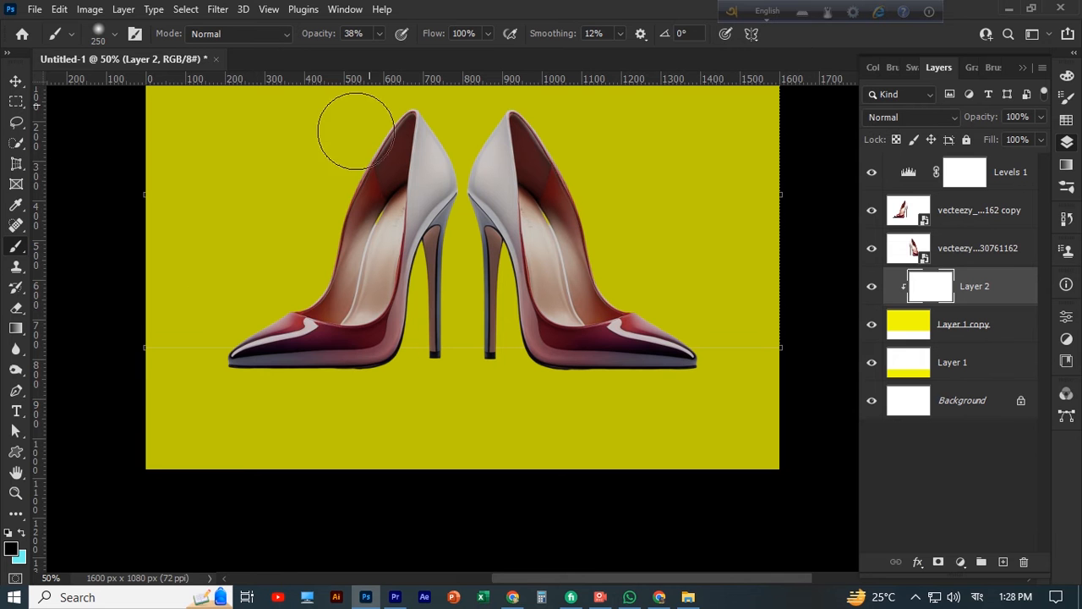
pyautogui.moveTo(162, 375); pyautogui.dragTo(837, 359)
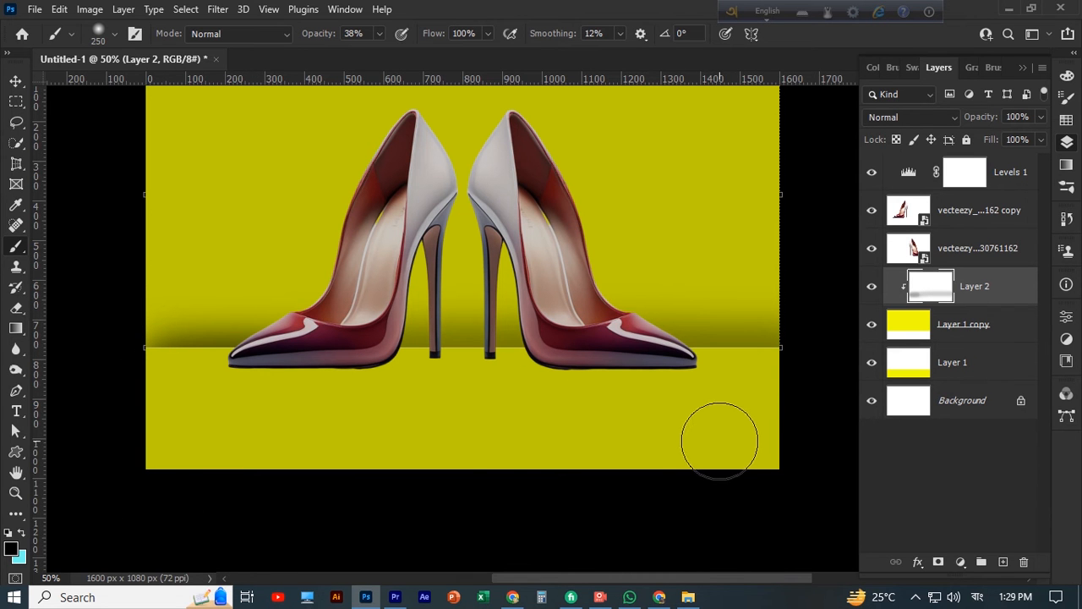
pyautogui.press('v')
pyautogui.click(534, 532)
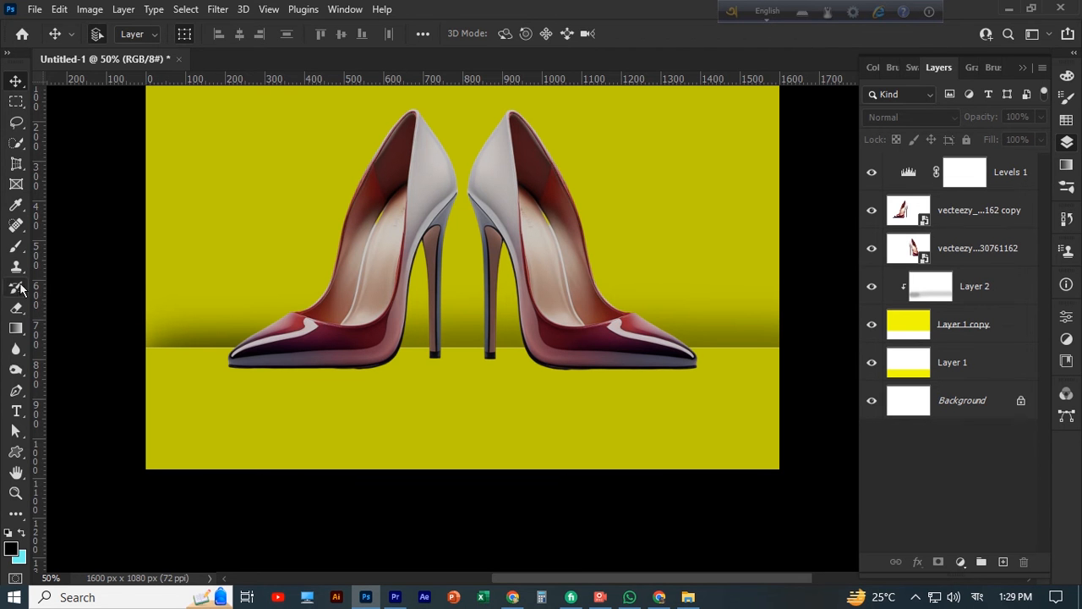
# Soften the upper edge of the wall shadow on the clipped layer using a 200 px Eraser
pyautogui.press('b')
pyautogui.click(1008, 300)
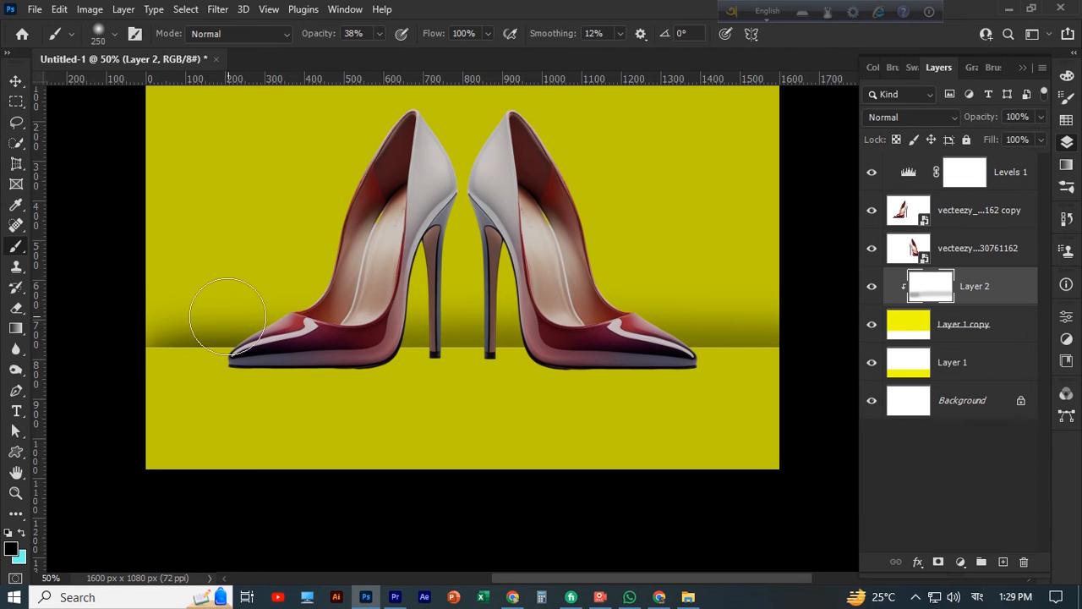
pyautogui.click(17, 310)
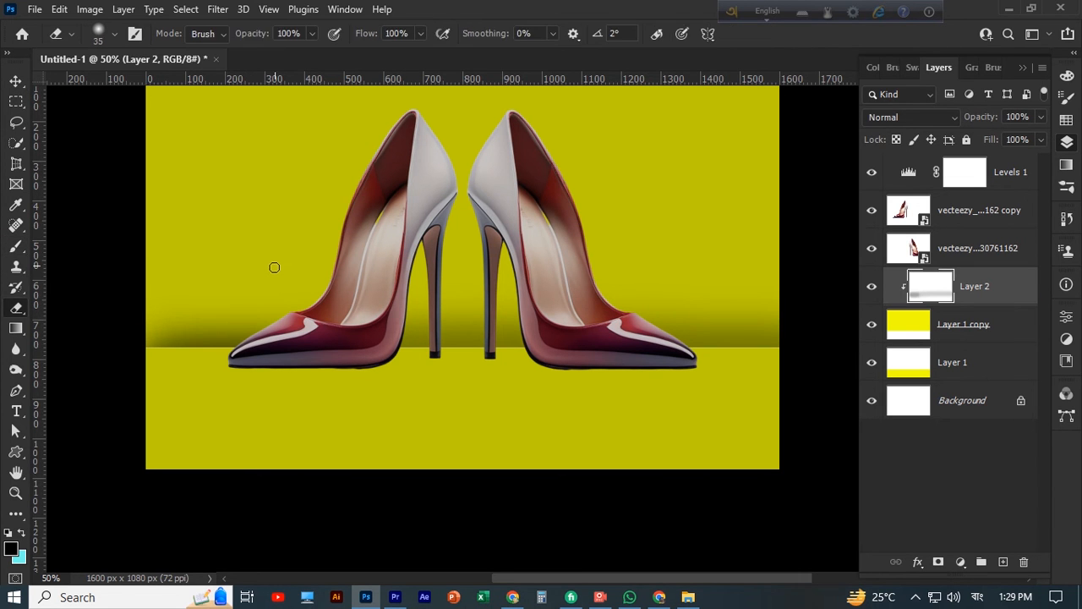
pyautogui.press(']')
pyautogui.press(']')
pyautogui.press(']')
pyautogui.press(']')
pyautogui.press(']')
pyautogui.press(']')
pyautogui.press(']')
pyautogui.press(']')
pyautogui.press(']')
pyautogui.press(']')
pyautogui.moveTo(170, 282)
pyautogui.mouseDown()
pyautogui.moveTo(215, 269)
pyautogui.moveTo(250, 286)
pyautogui.mouseUp()
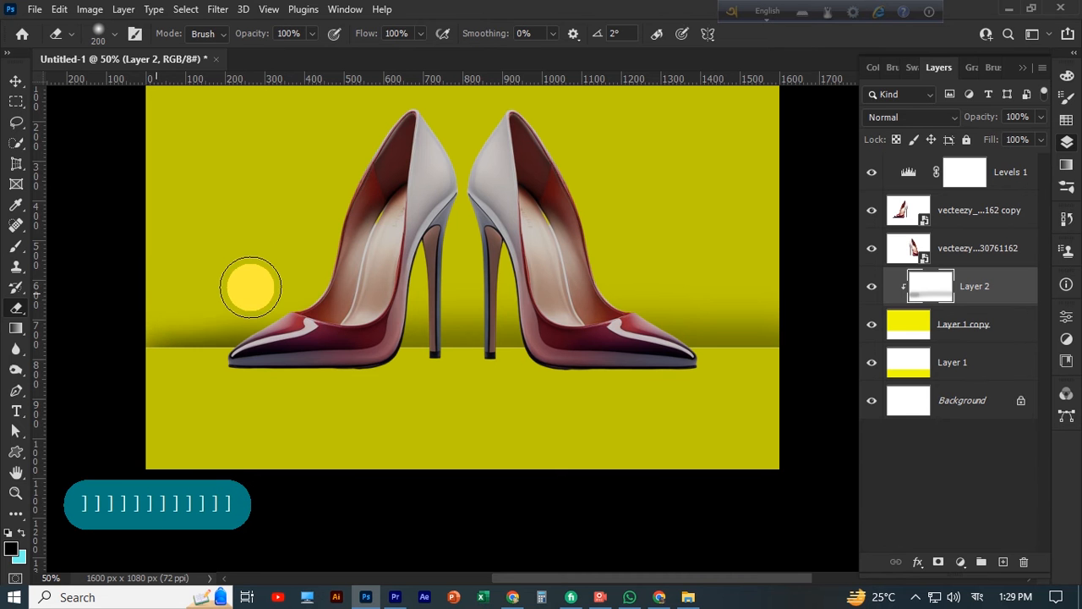
pyautogui.moveTo(153, 298)
pyautogui.mouseDown()
pyautogui.moveTo(453, 277)
pyautogui.moveTo(451, 292)
pyautogui.moveTo(517, 292)
pyautogui.mouseUp()
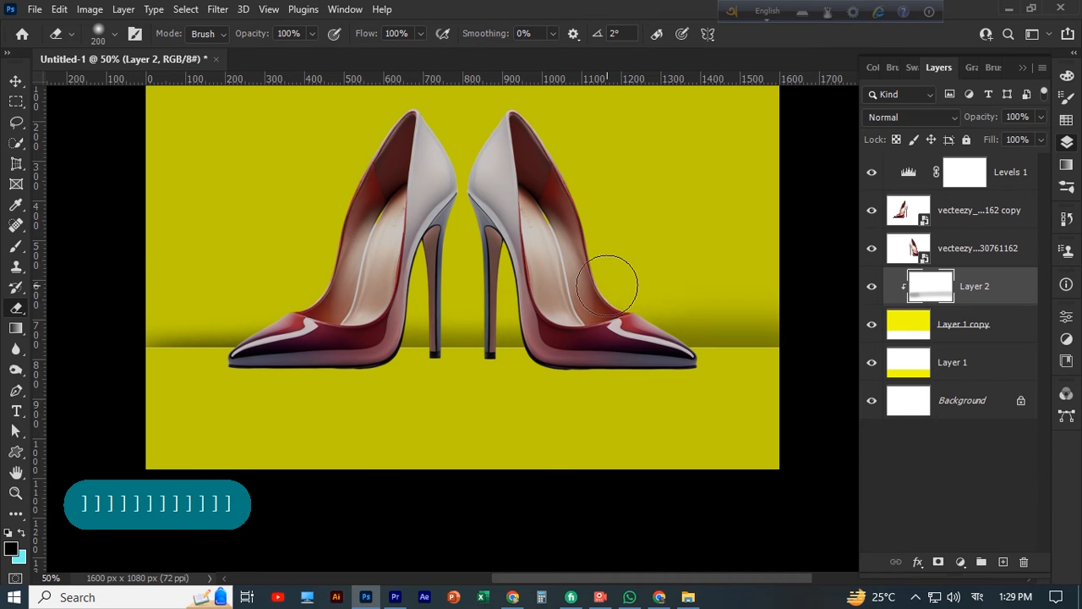
pyautogui.moveTo(715, 285); pyautogui.dragTo(793, 291)
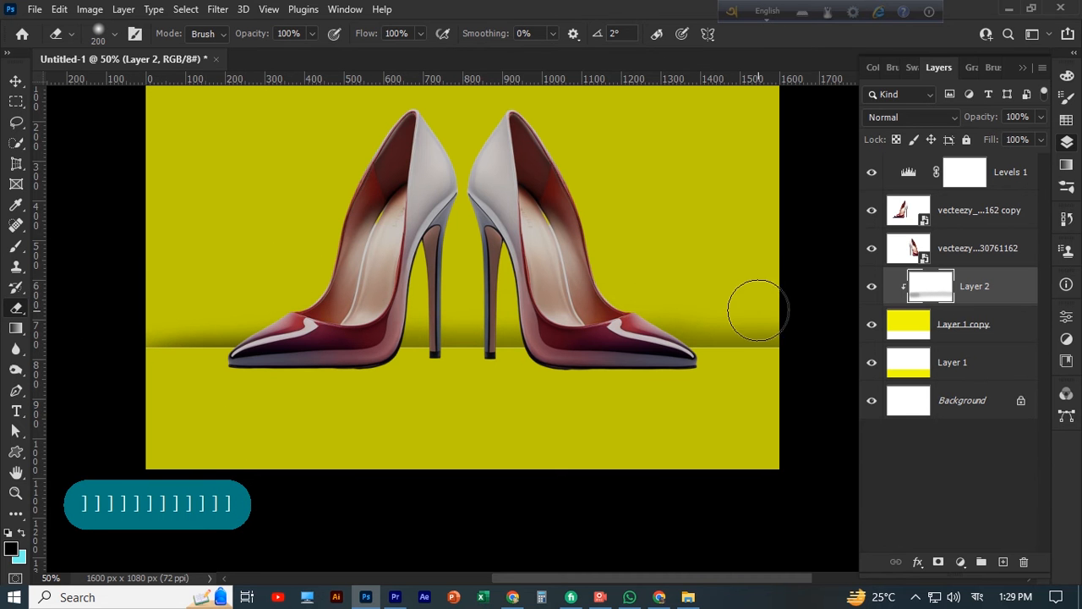
pyautogui.click(14, 82)
# Select both shoes, scale them together to about 78%, and move them down onto the yellow floor
pyautogui.scroll(-1, 352, 387)
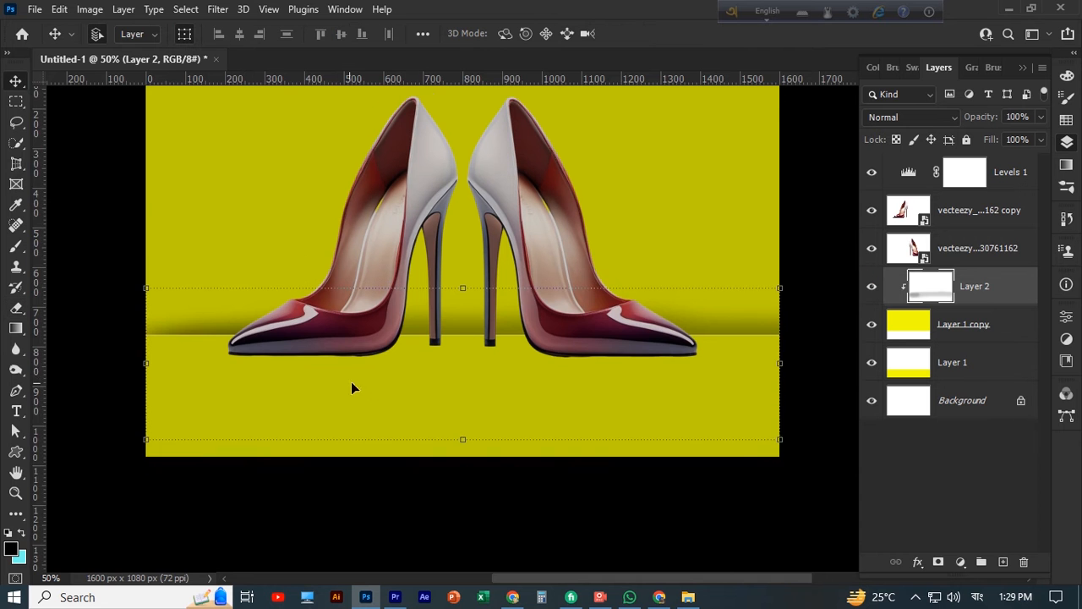
pyautogui.click(721, 156)
pyautogui.click(507, 183)
pyautogui.scroll(-1, 508, 186)
pyautogui.scroll(6, 526, 207)
pyautogui.keyDown('shift'); pyautogui.click(428, 213); pyautogui.keyUp('shift')
pyautogui.scroll(-2, 524, 195)
pyautogui.scroll(2, 643, 160)
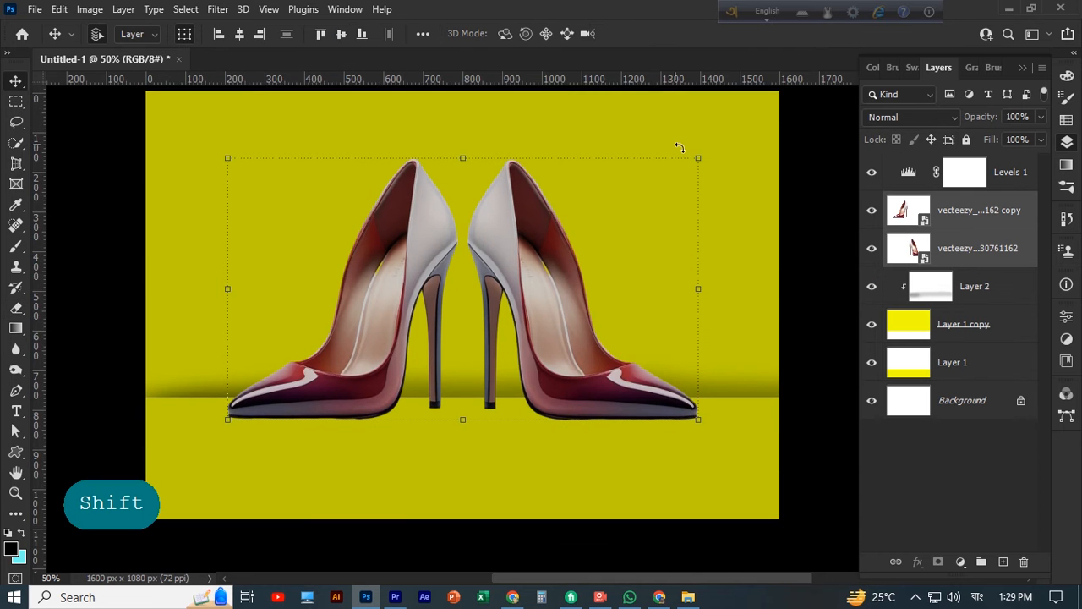
pyautogui.moveTo(697, 159); pyautogui.dragTo(620, 244)
pyautogui.moveTo(448, 275); pyautogui.dragTo(471, 312)
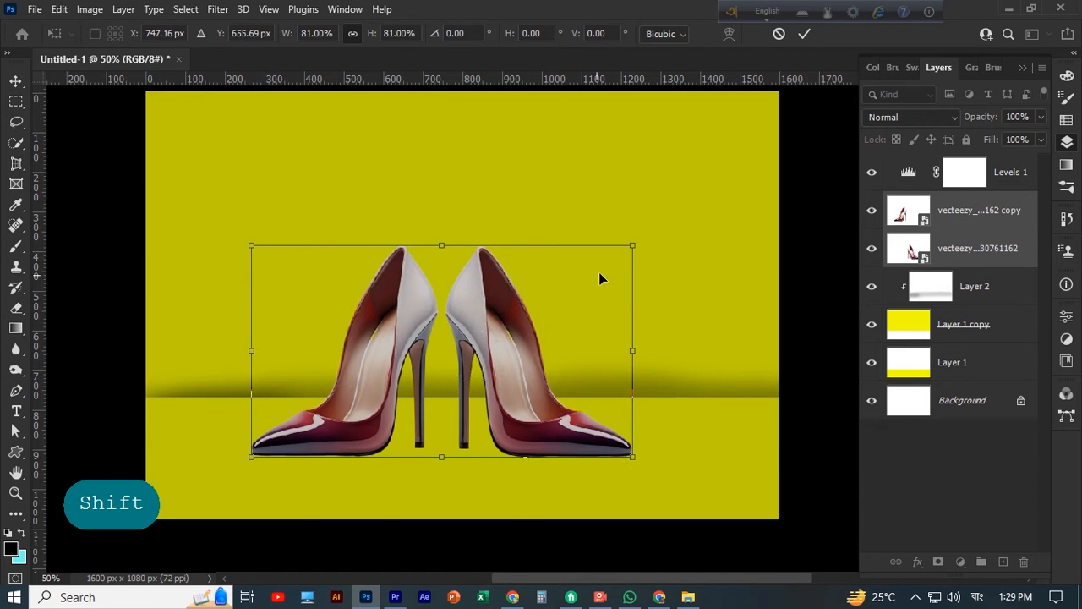
pyautogui.moveTo(631, 247); pyautogui.dragTo(618, 261)
pyautogui.moveTo(492, 325); pyautogui.dragTo(498, 330)
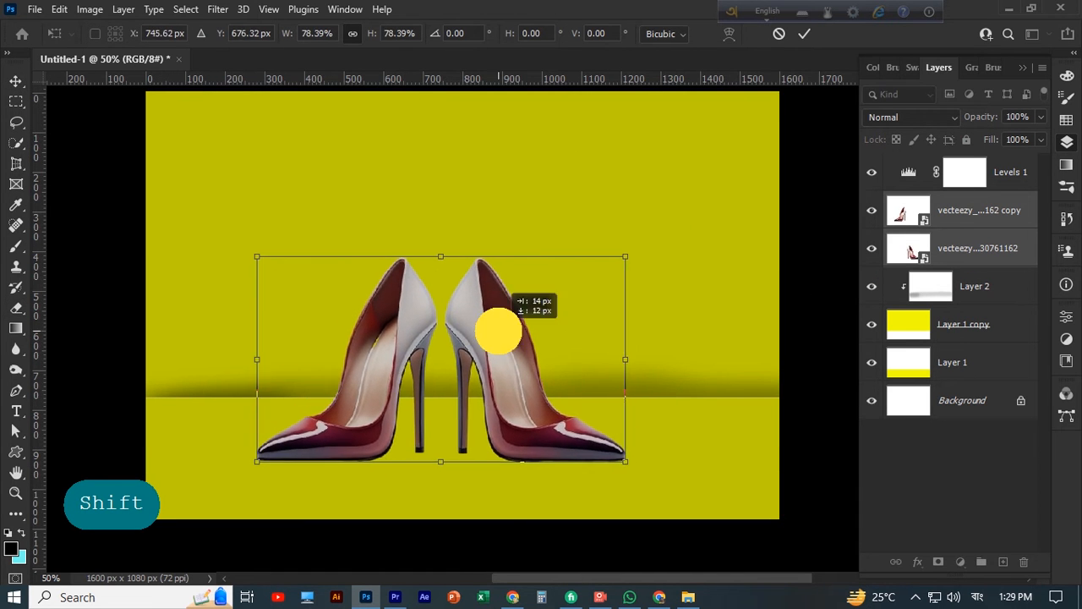
pyautogui.click(87, 161)
# Select both shoe layers and combine them into a group
pyautogui.scroll(-1, 91, 171)
pyautogui.click(408, 309)
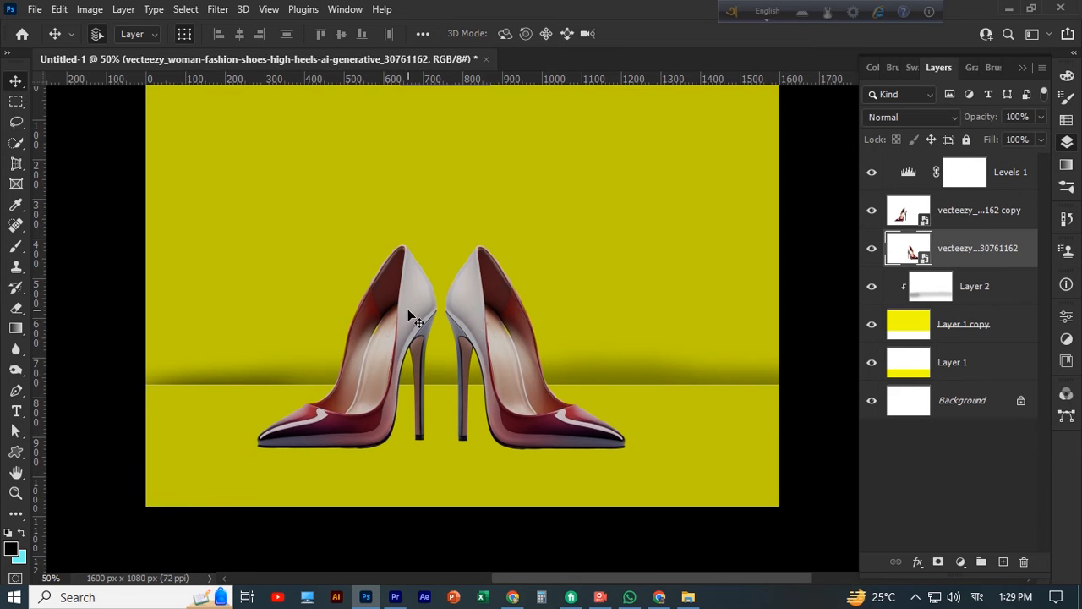
pyautogui.keyDown('ctrl'); pyautogui.keyDown('shift'); pyautogui.click(408, 310); pyautogui.keyUp('shift'); pyautogui.keyUp('ctrl')
pyautogui.rightClick(479, 299)
pyautogui.click(460, 277)
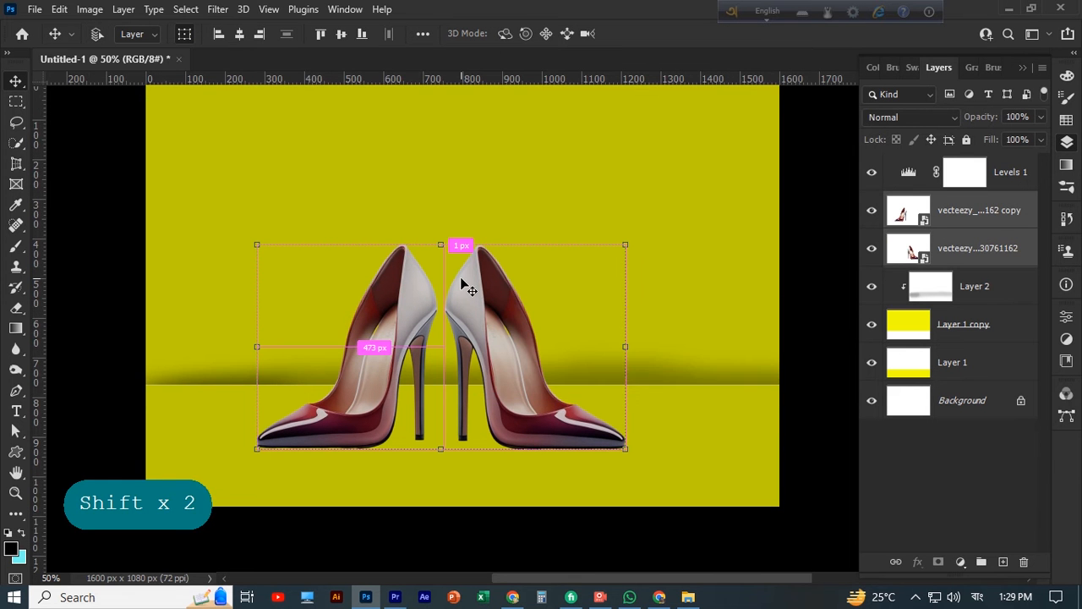
pyautogui.hotkey('ctrl', 'g')
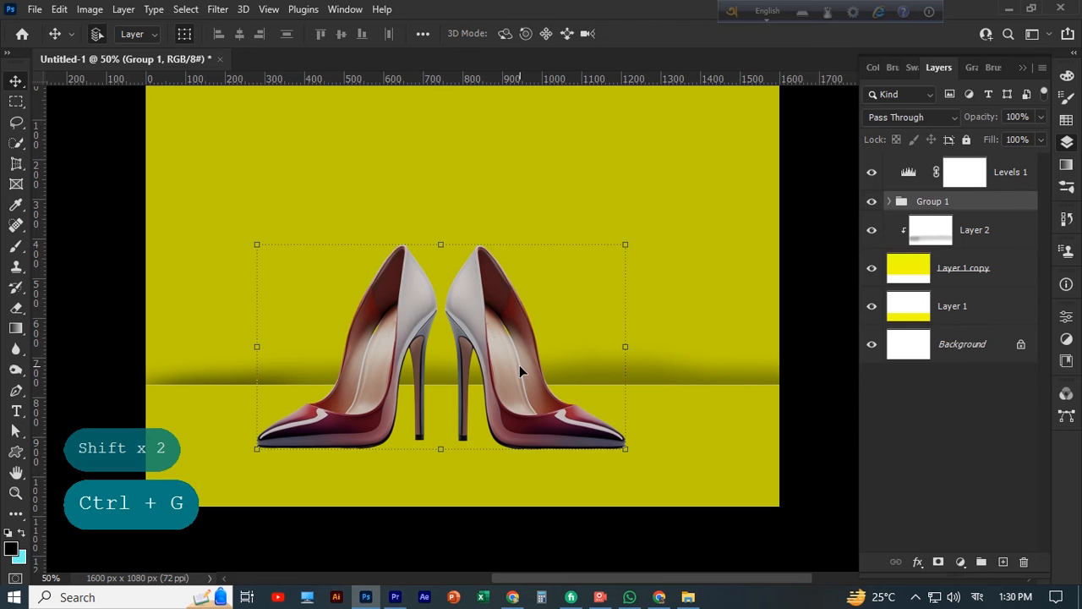
# Duplicate the shoe group and flip the lower group vertically
pyautogui.hotkey('ctrl', 'j')
pyautogui.click(968, 223)
pyautogui.hotkey('ctrl', 't')
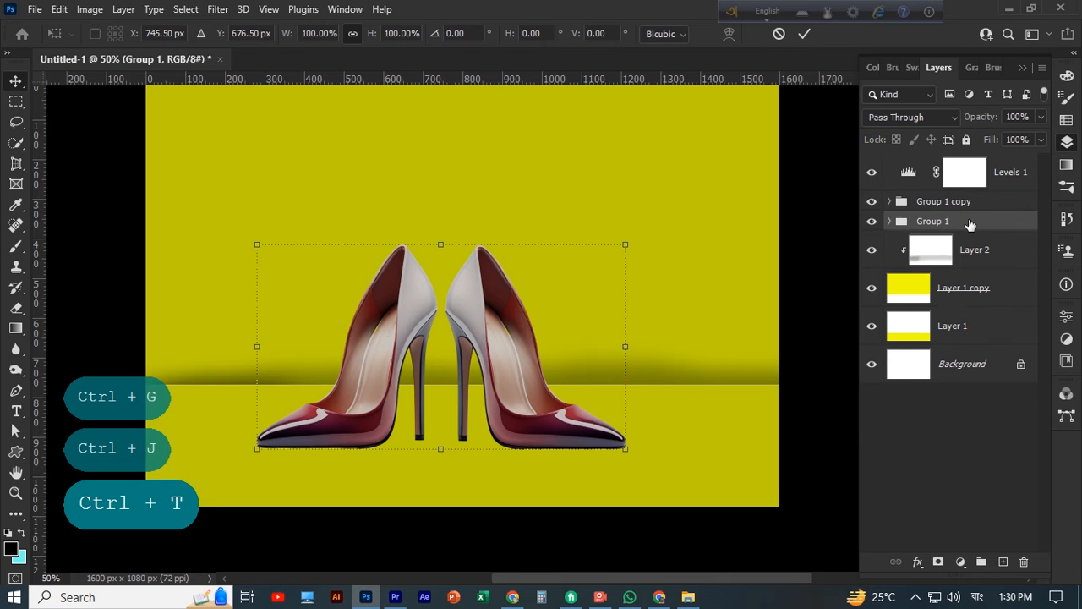
pyautogui.rightClick(495, 334)
pyautogui.click(549, 574)
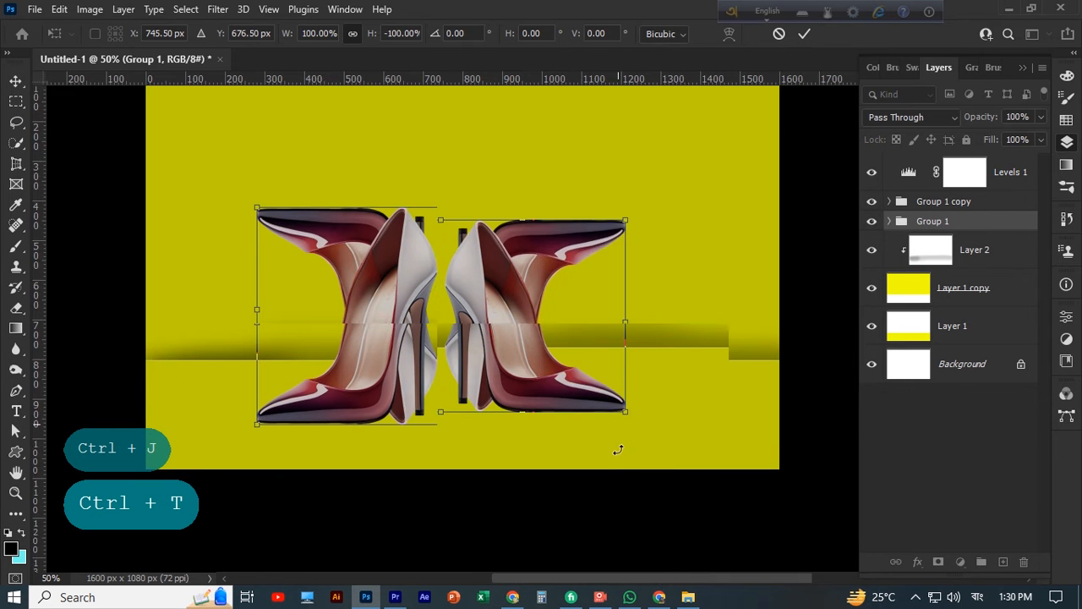
# Move the flipped group straight down so it sits beneath the upright shoes as a reflection
pyautogui.moveTo(554, 221); pyautogui.dragTo(557, 437)
pyautogui.press('Left')
pyautogui.press('Left')
pyautogui.scroll(-1, 646, 324)
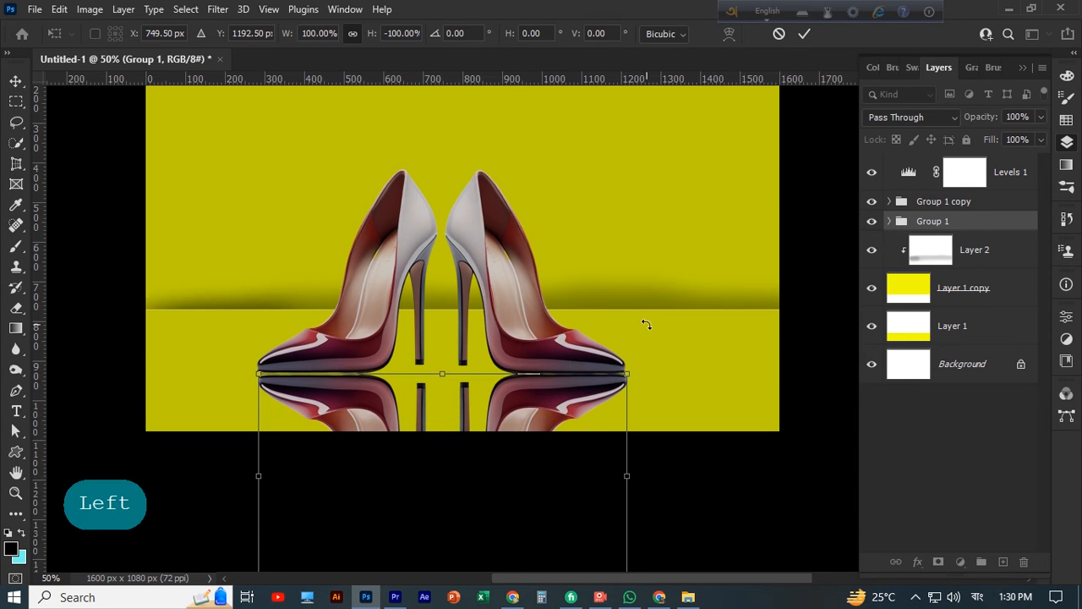
pyautogui.scroll(-1, 659, 365)
# Distort the reflection's upper edge slightly and nudge it sideways to line up with the shoe soles
pyautogui.rightClick(443, 350)
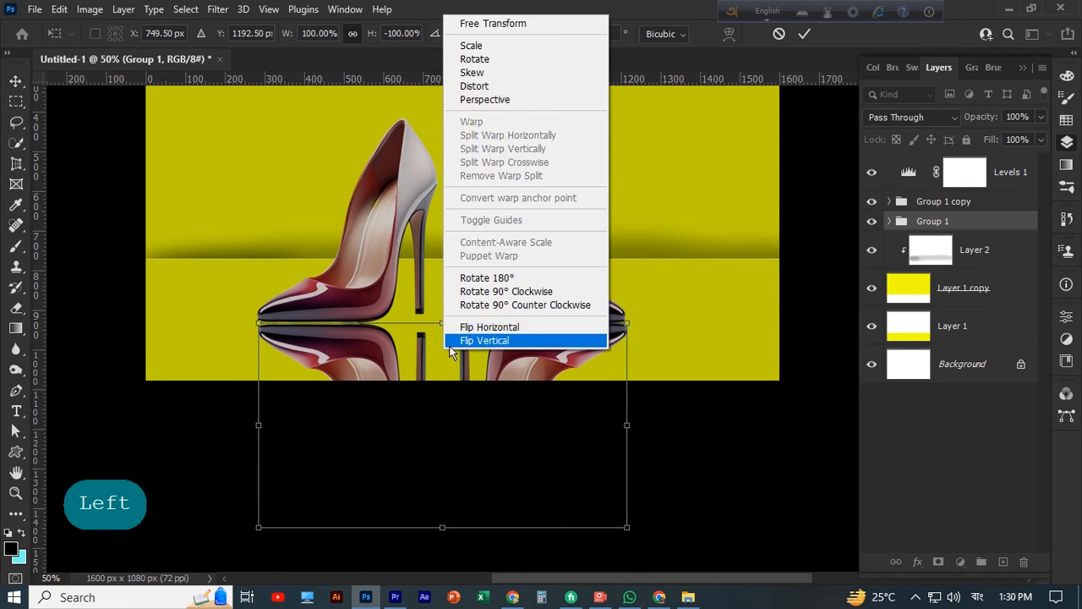
pyautogui.click(474, 85)
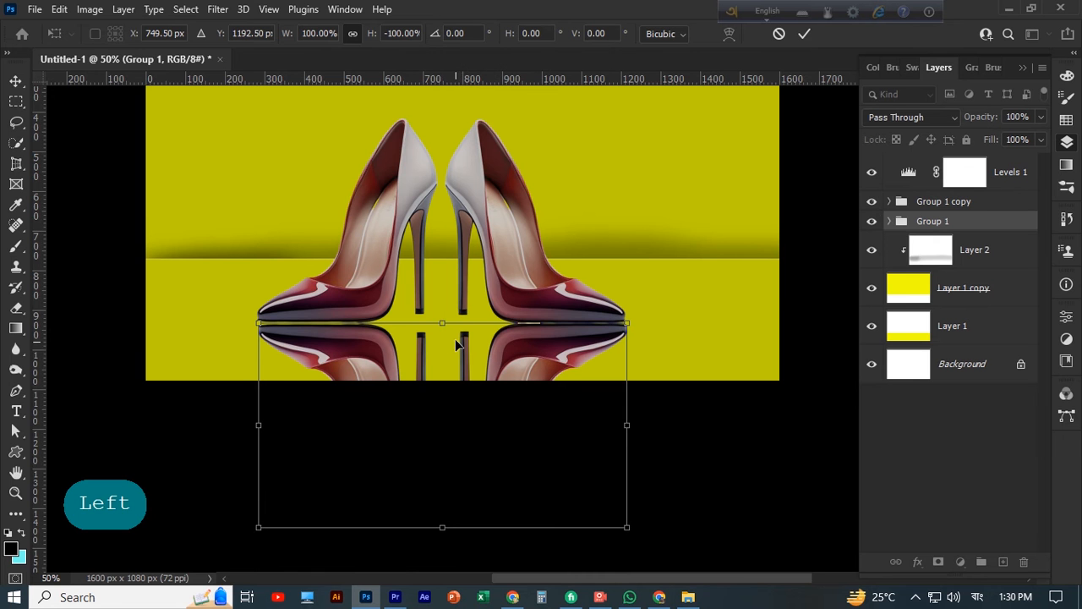
pyautogui.moveTo(442, 323); pyautogui.dragTo(441, 323)
pyautogui.press('Left')
pyautogui.press('Left')
pyautogui.press('Left')
pyautogui.press('Left')
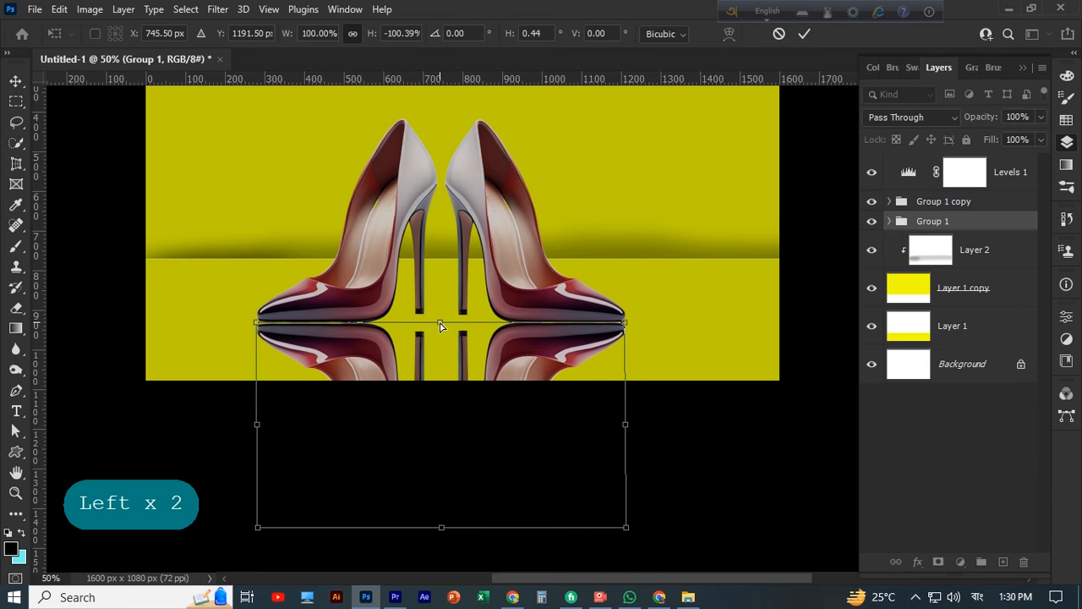
pyautogui.press('Right')
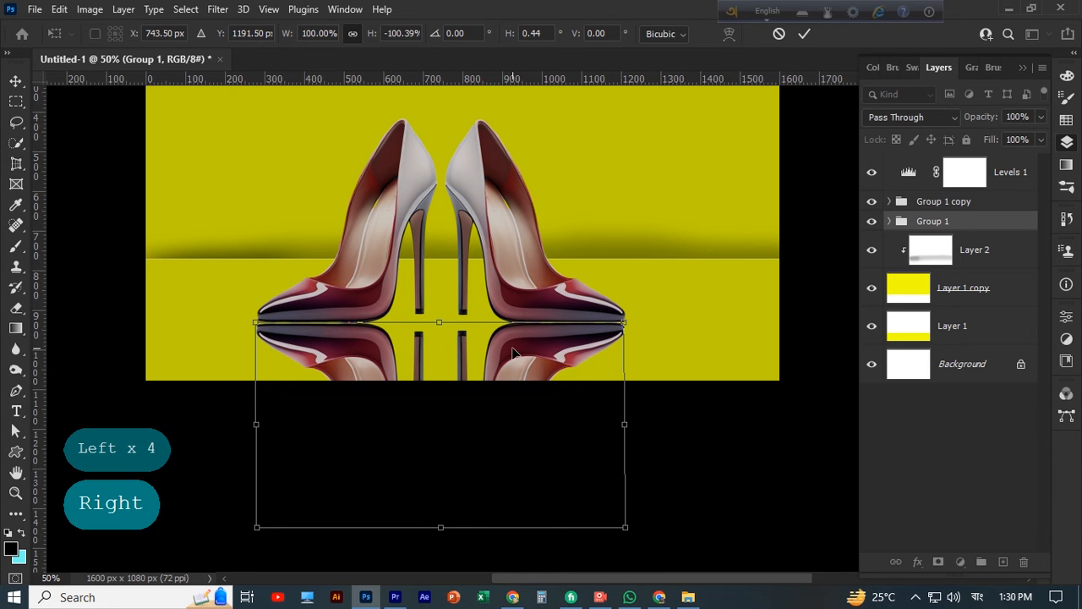
# Try a perspective adjustment on the reflection's upper edge and apply the transform
pyautogui.rightClick(547, 359)
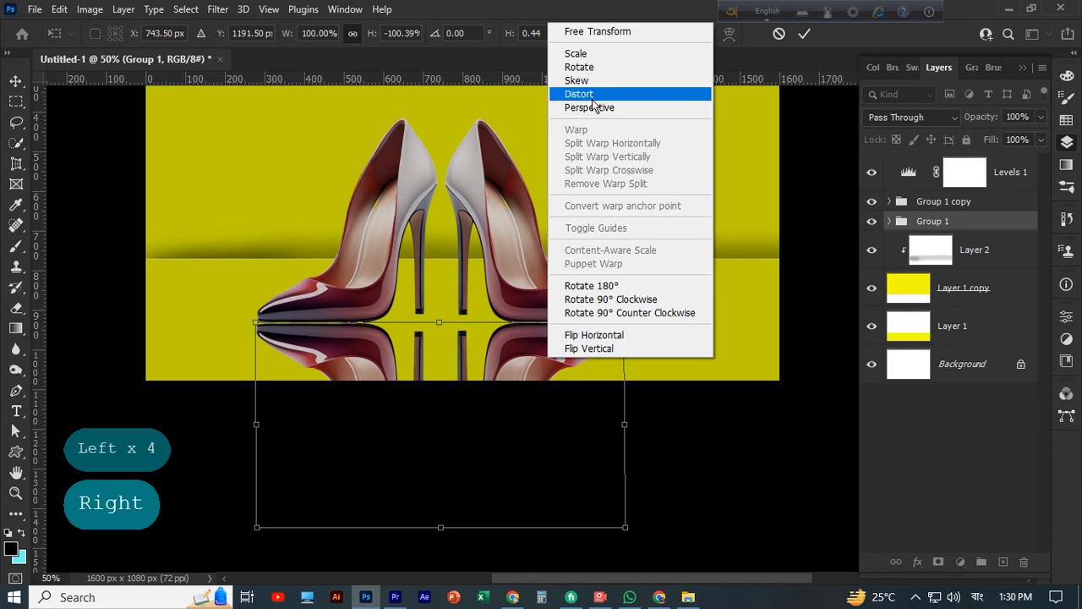
pyautogui.click(593, 107)
pyautogui.moveTo(439, 319); pyautogui.dragTo(434, 355)
pyautogui.click(15, 432)
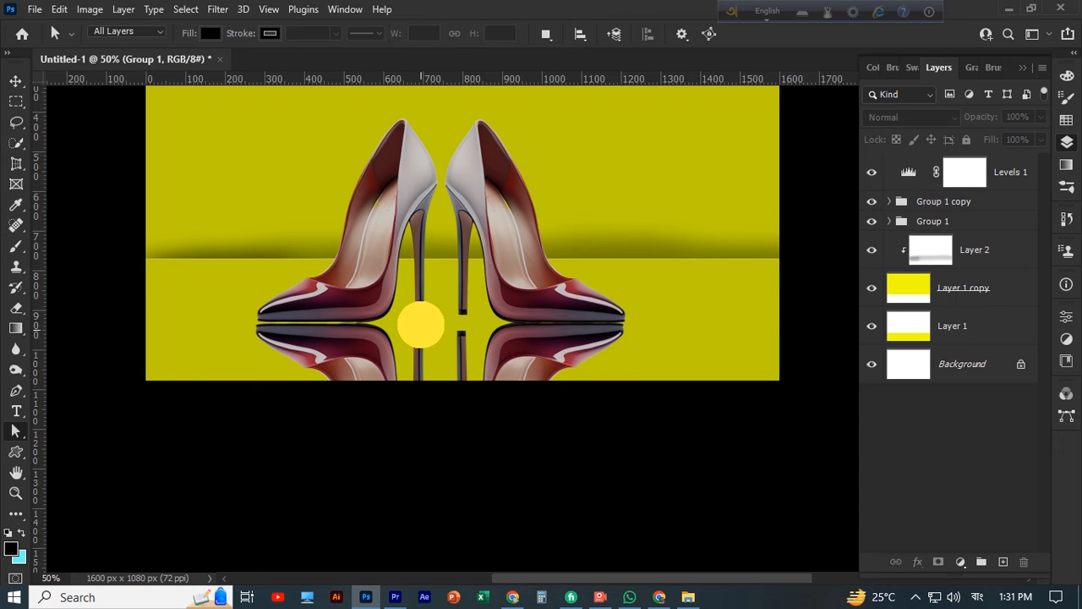
pyautogui.scroll(-1, 477, 362)
pyautogui.click(1008, 173)
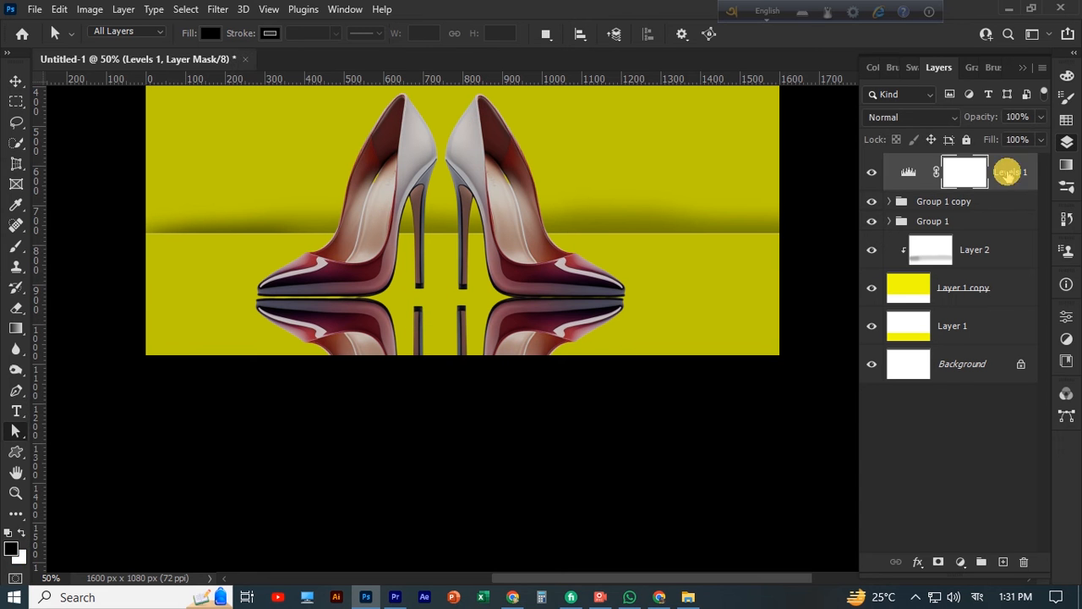
pyautogui.click(991, 250)
pyautogui.click(972, 222)
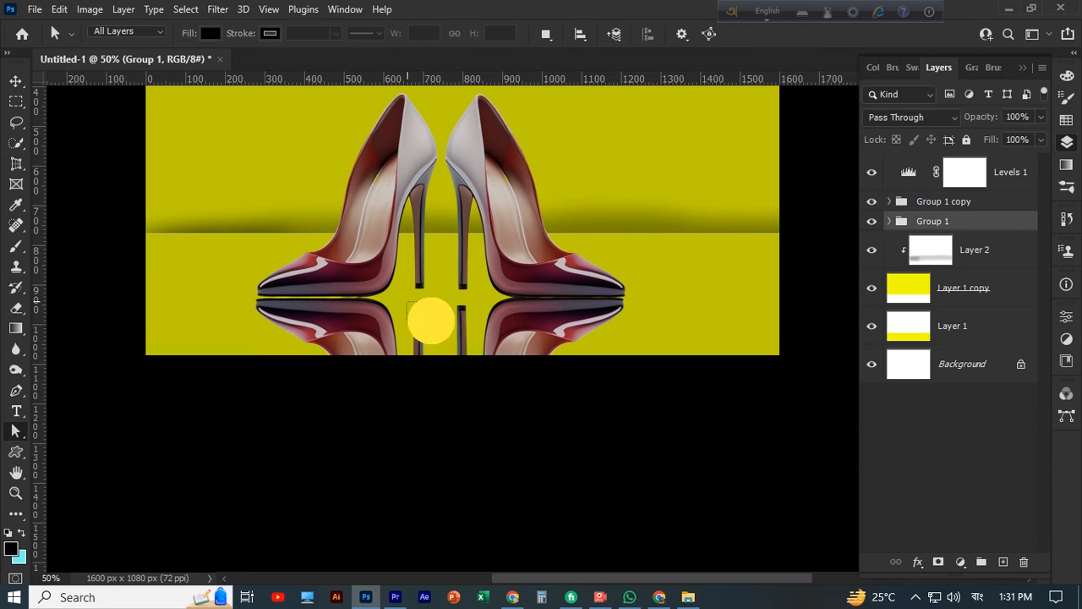
pyautogui.click(432, 322)
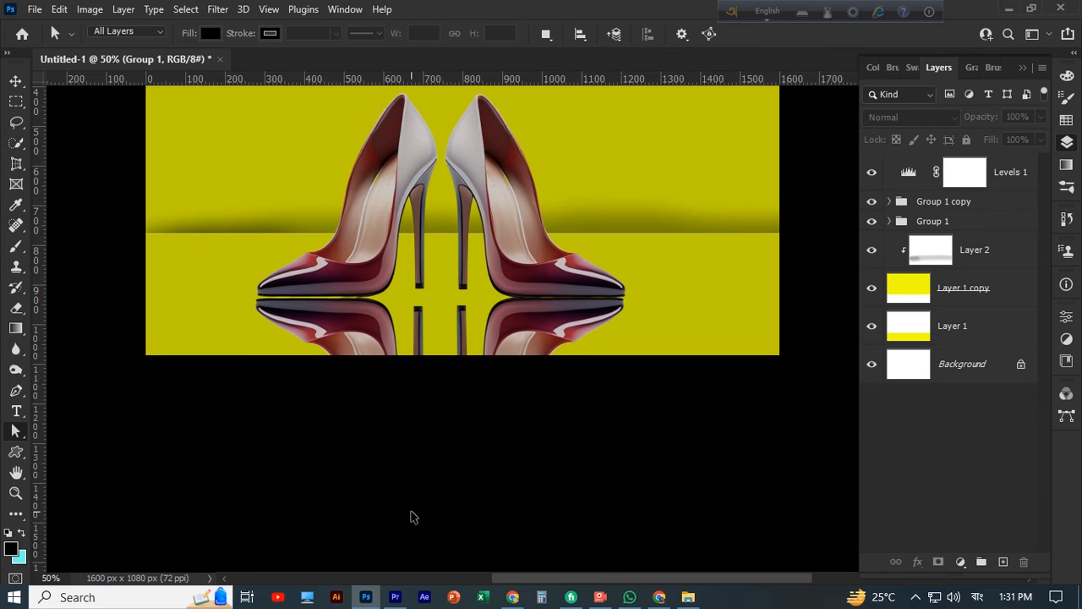
pyautogui.hotkey('ctrl', '+')
pyautogui.hotkey('ctrl', '+')
pyautogui.hotkey('ctrl', '+')
pyautogui.hotkey('ctrl', 't')
pyautogui.hotkey('ctrl', '-')
pyautogui.hotkey('ctrl', '-')
pyautogui.hotkey('ctrl', '-')
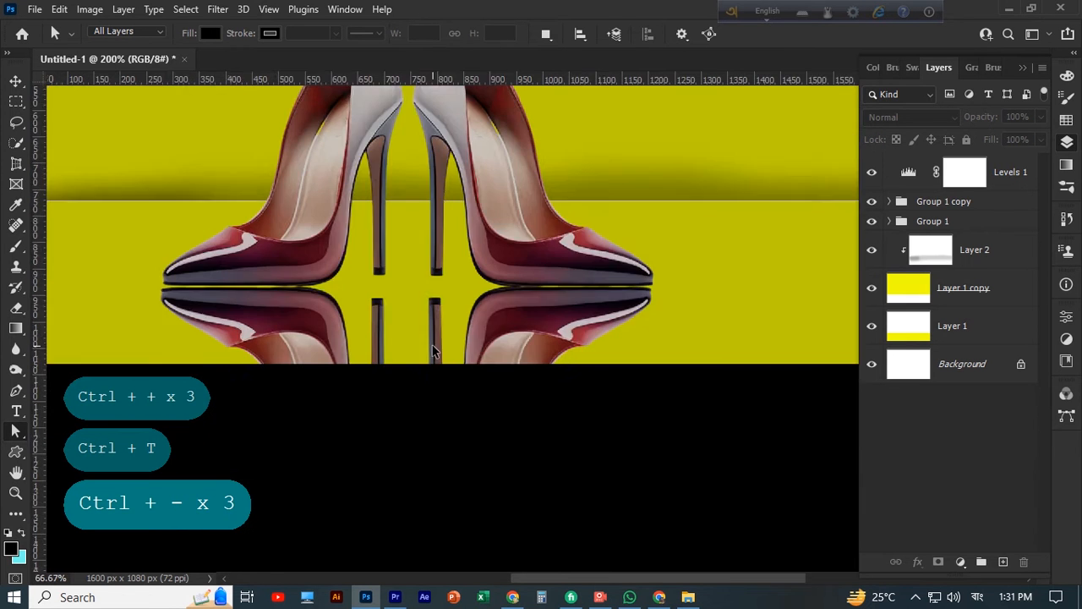
# Try enlarging the reflection group, Group 1, to about 108% and undo the scaling
pyautogui.click(954, 222)
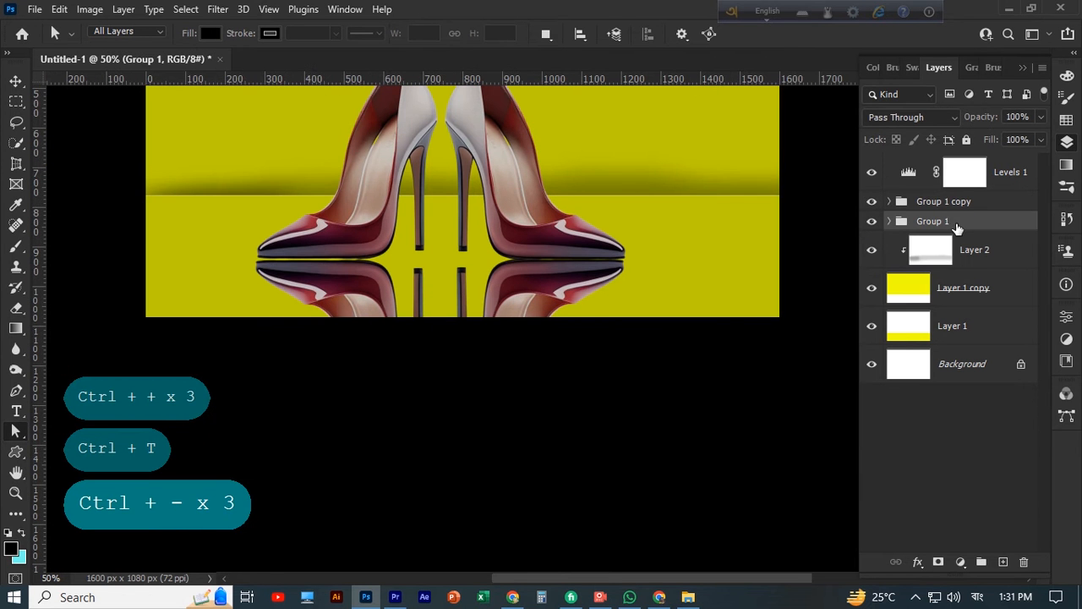
pyautogui.press('space')
pyautogui.moveTo(517, 199); pyautogui.dragTo(549, 305)
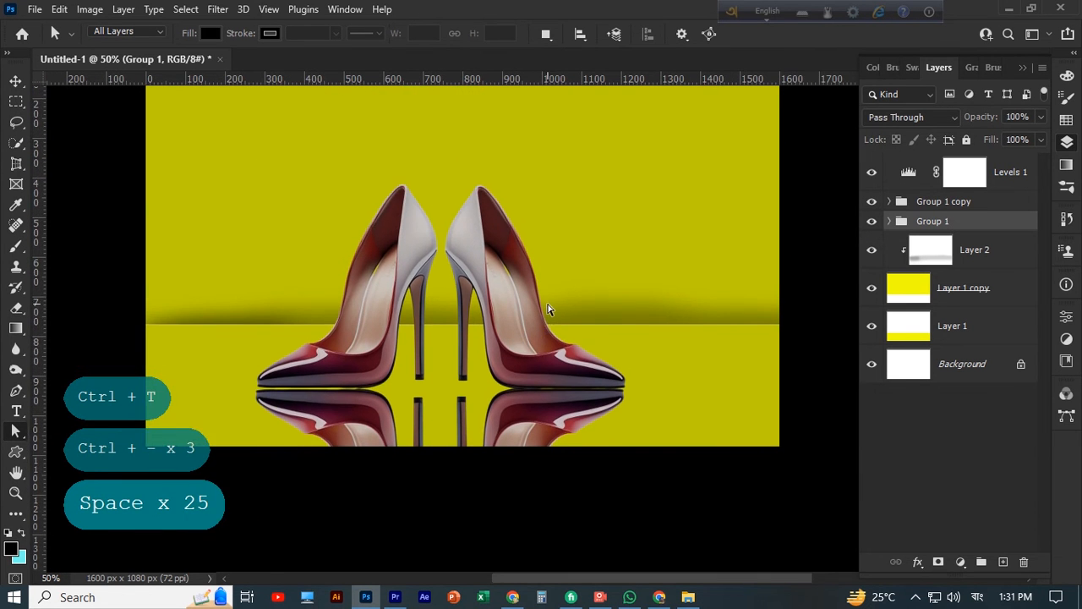
pyautogui.hotkey('ctrl', 't')
pyautogui.rightClick(518, 420)
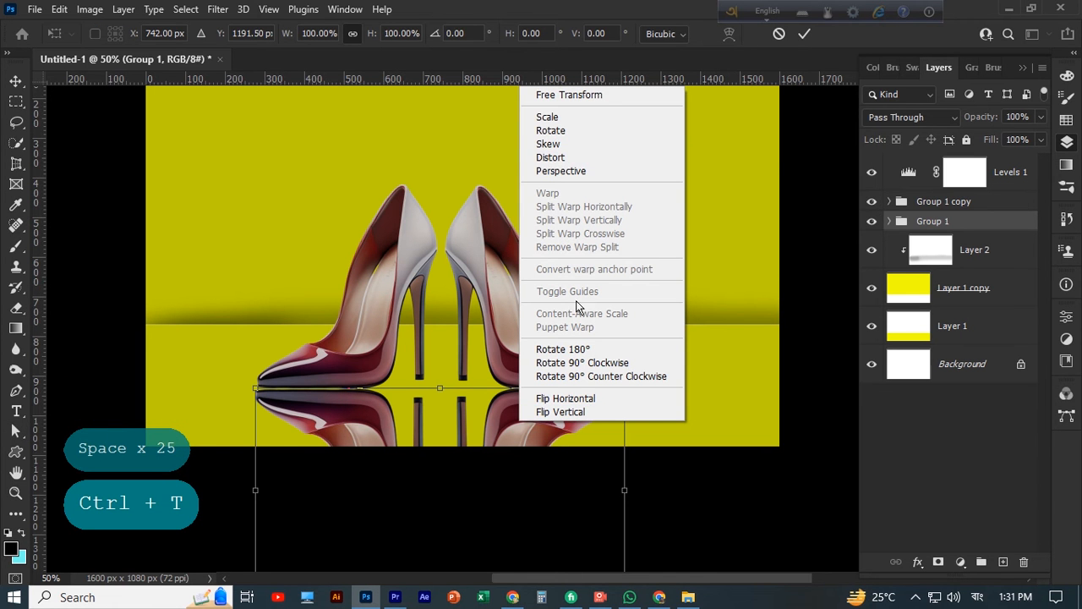
pyautogui.click(554, 120)
pyautogui.moveTo(440, 387); pyautogui.dragTo(439, 372)
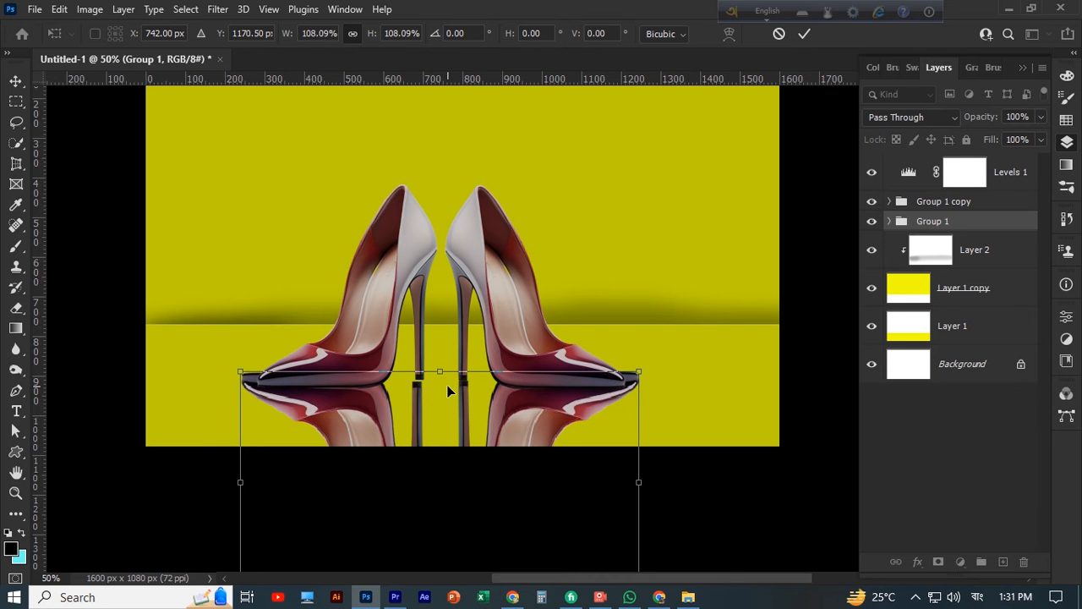
pyautogui.hotkey('ctrl', 'z')
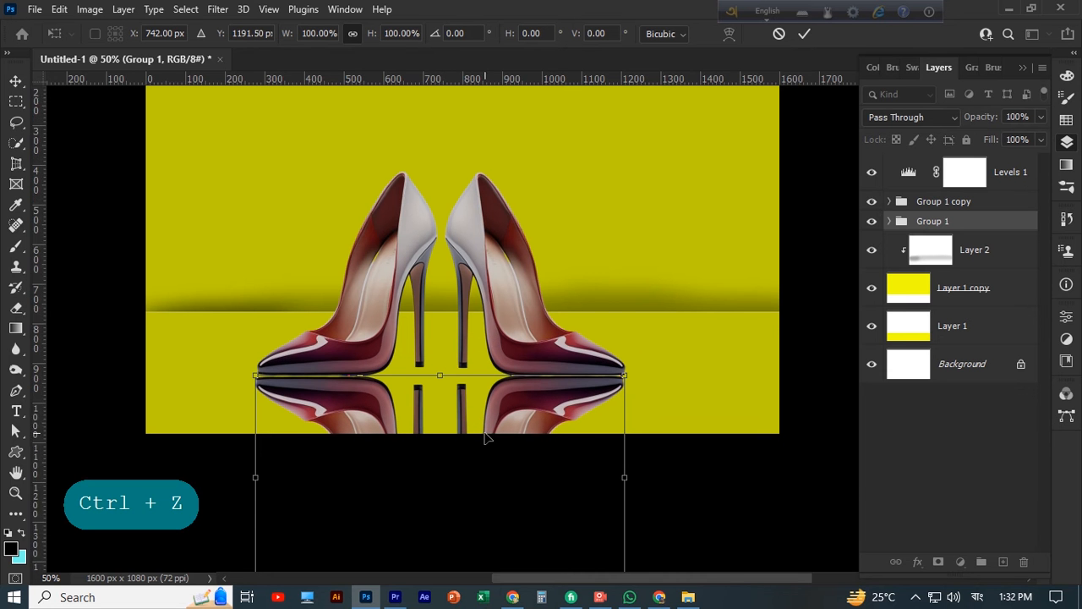
# Stretch the reflection group's height to about 105% so it overlaps the shoe soles, and nudge it slightly right
pyautogui.hotkey('ctrl', '+')
pyautogui.press('space')
pyautogui.moveTo(445, 448); pyautogui.dragTo(513, 385)
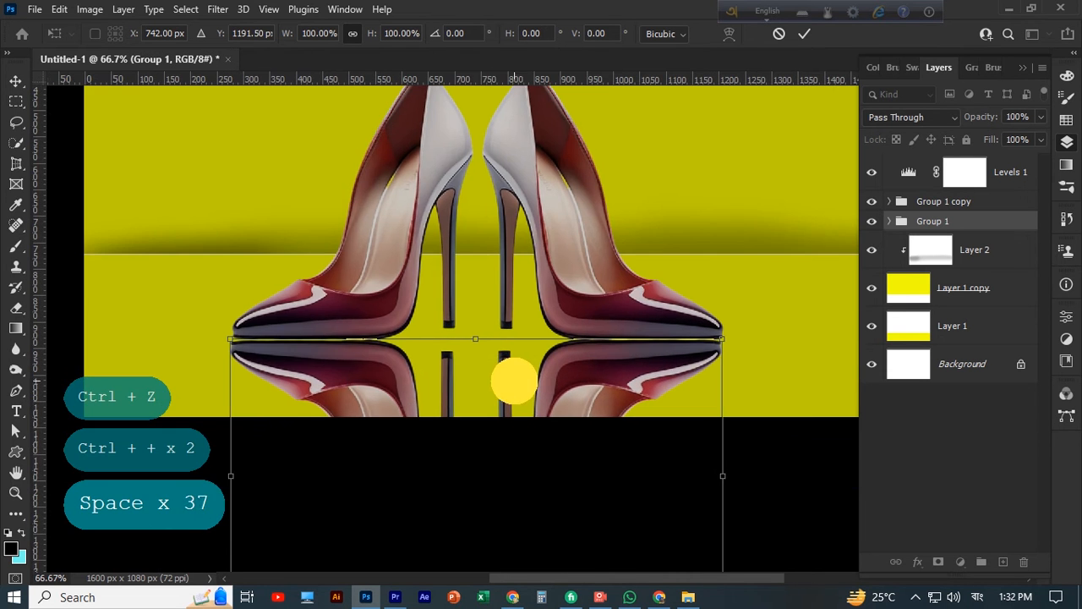
pyautogui.moveTo(524, 457); pyautogui.dragTo(524, 331)
pyautogui.moveTo(483, 485)
pyautogui.mouseDown()
pyautogui.moveTo(491, 364)
pyautogui.moveTo(473, 475)
pyautogui.mouseUp()
pyautogui.moveTo(478, 214); pyautogui.dragTo(487, 190)
pyautogui.hotkey('shift', 'Right')
pyautogui.hotkey('shift', 'Right')
pyautogui.hotkey('shift', 'Right')
pyautogui.hotkey('shift', 'Right')
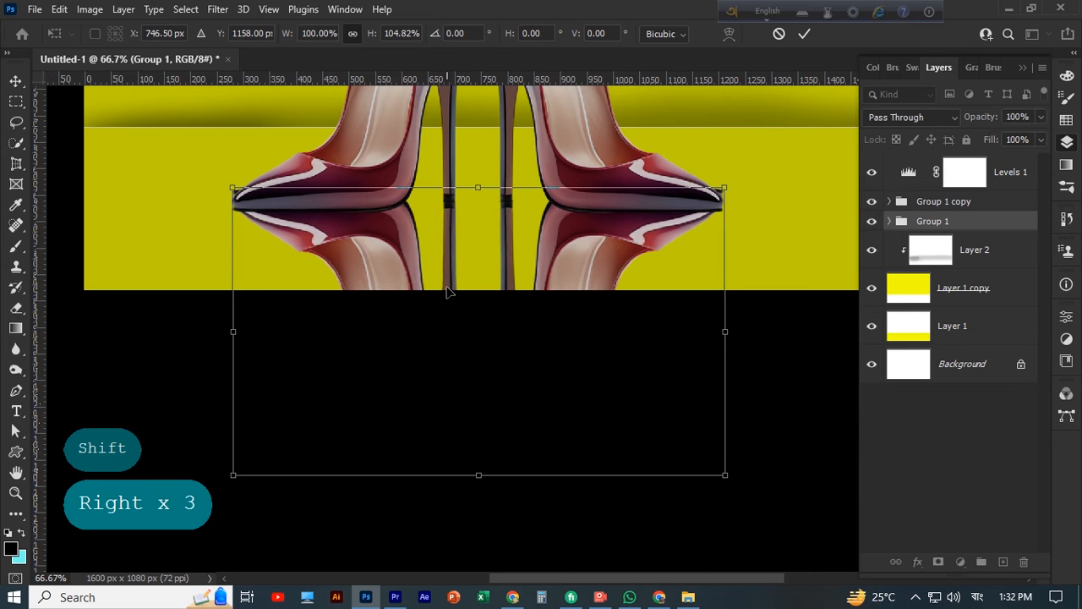
# Squash the reflection group's height to about 87% from its lower edge and fine-tune its sideways alignment with the shoes
pyautogui.moveTo(480, 477); pyautogui.dragTo(480, 390)
pyautogui.press('shift')
pyautogui.moveTo(510, 220); pyautogui.dragTo(509, 223)
pyautogui.scroll(2, 491, 379)
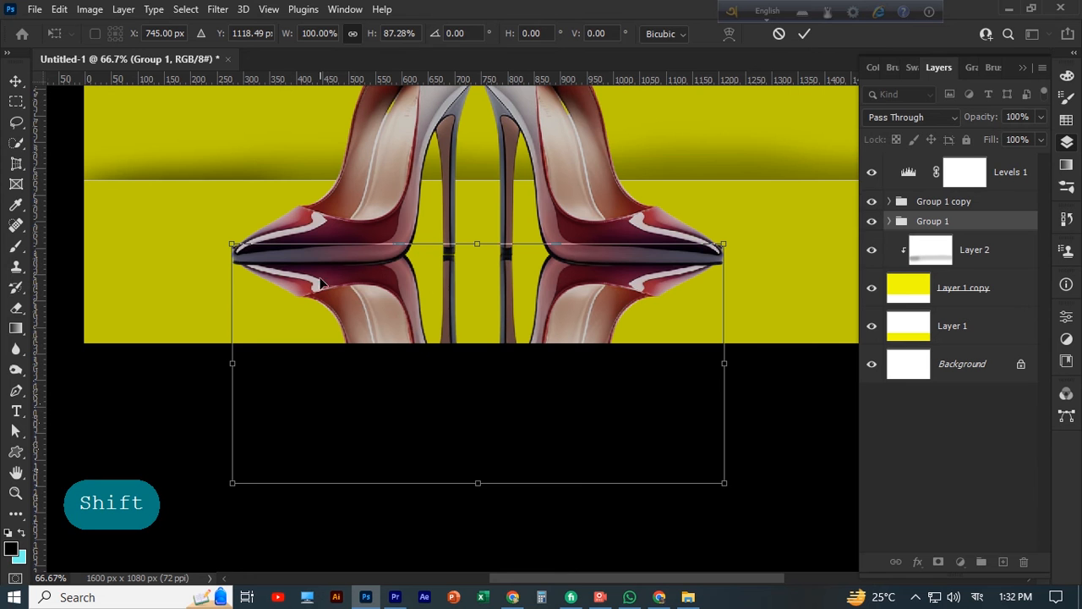
# Distort the reflection group by lowering its two upper corners to just beneath the shoe toes
pyautogui.rightClick(382, 304)
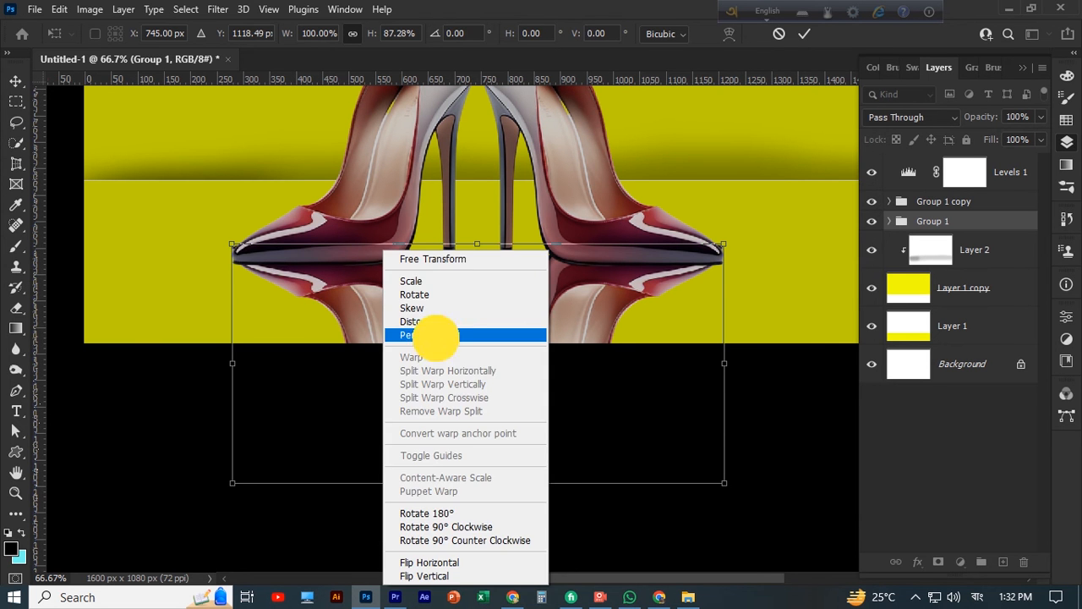
pyautogui.click(436, 335)
pyautogui.moveTo(232, 245); pyautogui.dragTo(246, 274)
pyautogui.rightClick(322, 292)
pyautogui.click(365, 321)
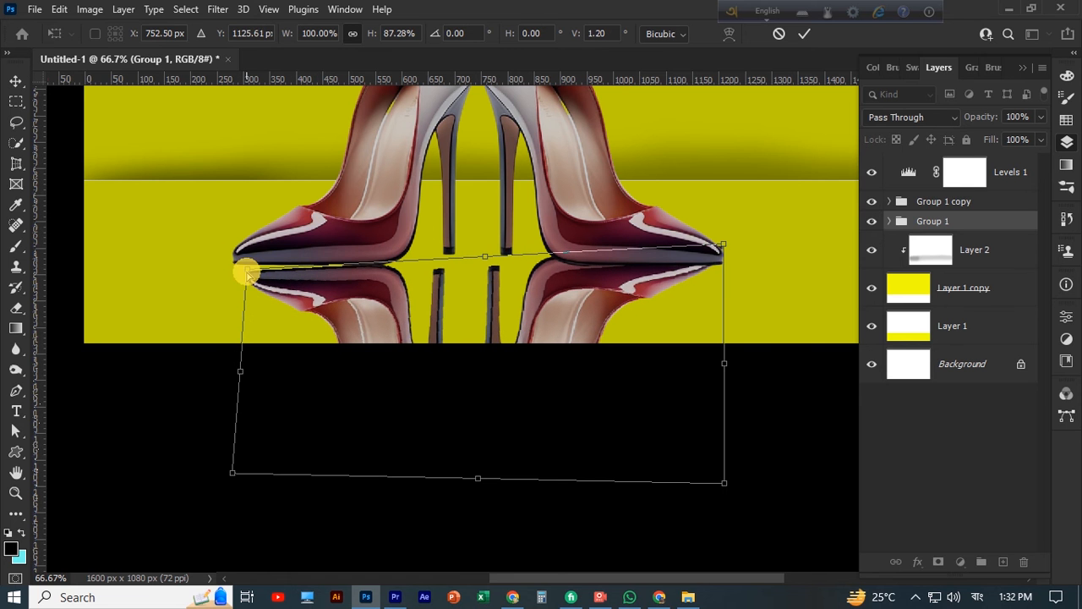
pyautogui.moveTo(720, 251)
pyautogui.mouseDown()
pyautogui.moveTo(735, 253)
pyautogui.moveTo(719, 268)
pyautogui.mouseUp()
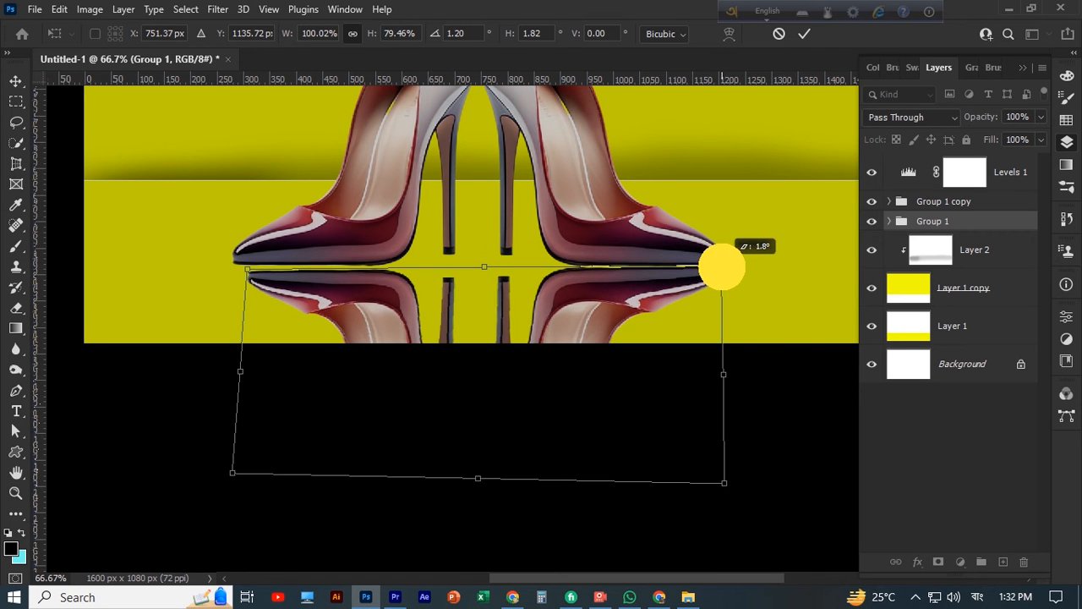
# Adjust the distorted reflection's lower and upper edges slightly and apply the transform
pyautogui.scroll(-1, 478, 362)
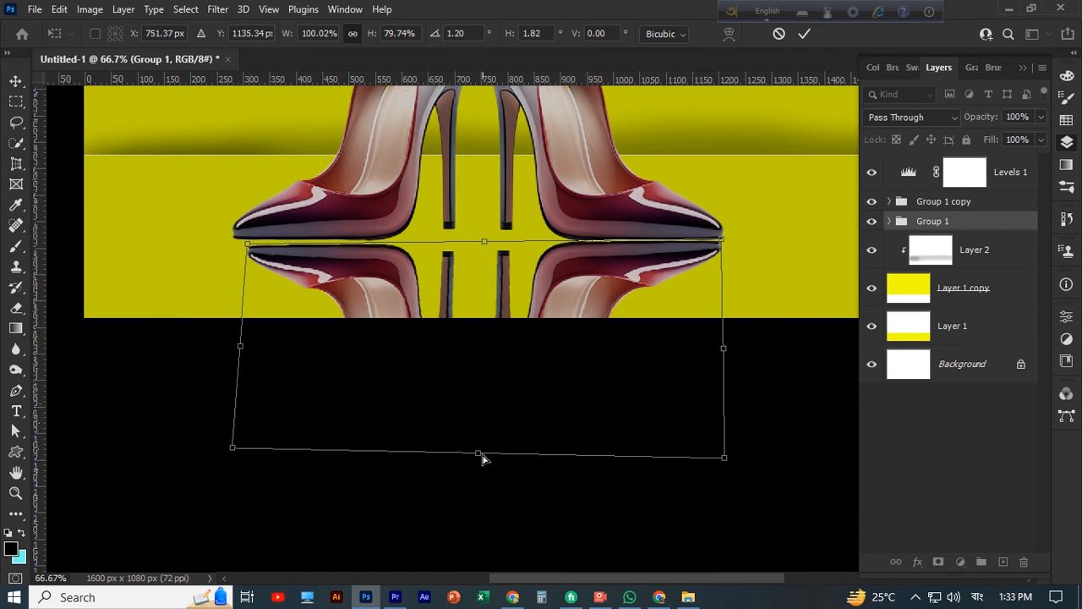
pyautogui.moveTo(482, 458)
pyautogui.mouseDown()
pyautogui.moveTo(483, 406)
pyautogui.moveTo(491, 425)
pyautogui.moveTo(471, 467)
pyautogui.mouseUp()
pyautogui.moveTo(484, 241)
pyautogui.mouseDown()
pyautogui.moveTo(485, 212)
pyautogui.moveTo(479, 245)
pyautogui.moveTo(480, 234)
pyautogui.moveTo(493, 258)
pyautogui.mouseUp()
pyautogui.click(17, 431)
pyautogui.click(309, 348)
pyautogui.scroll(-1, 474, 269)
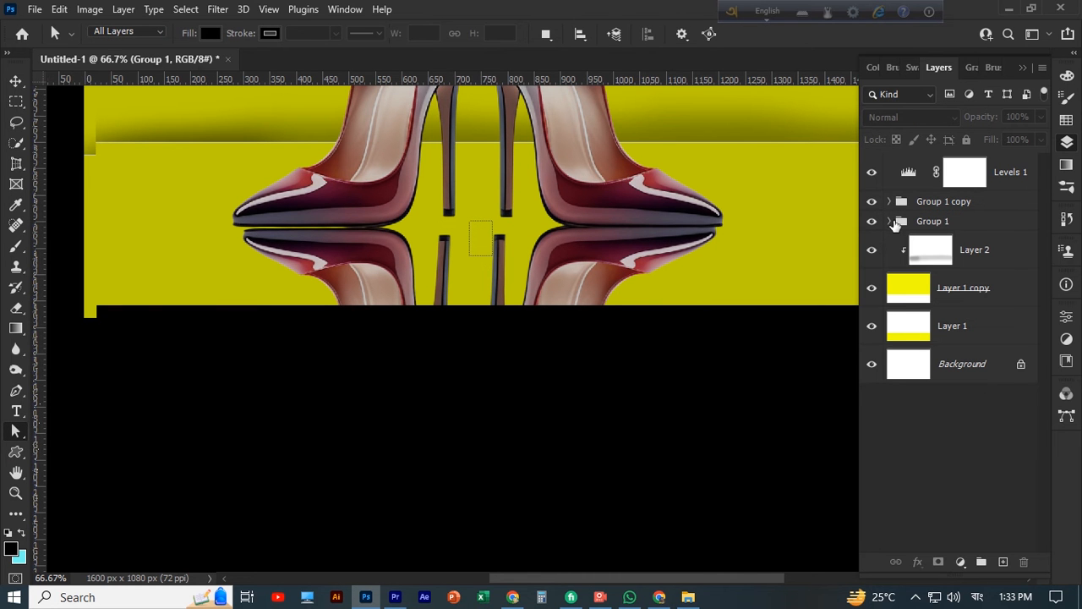
pyautogui.click(890, 222)
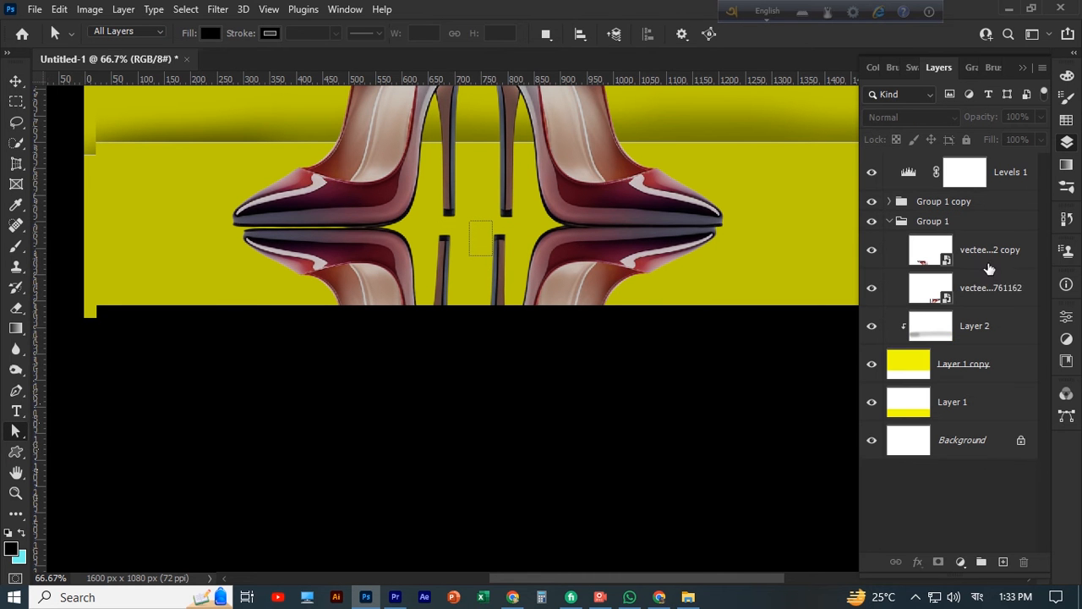
pyautogui.click(508, 214)
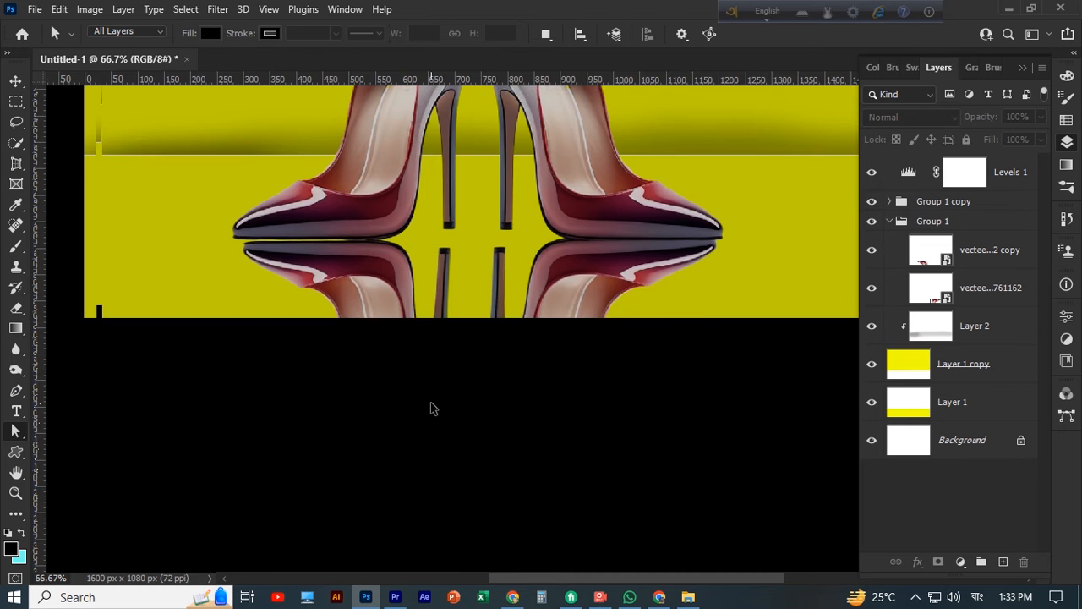
pyautogui.hotkey('ctrl', '-')
pyautogui.hotkey('ctrl', '-')
pyautogui.click(984, 325)
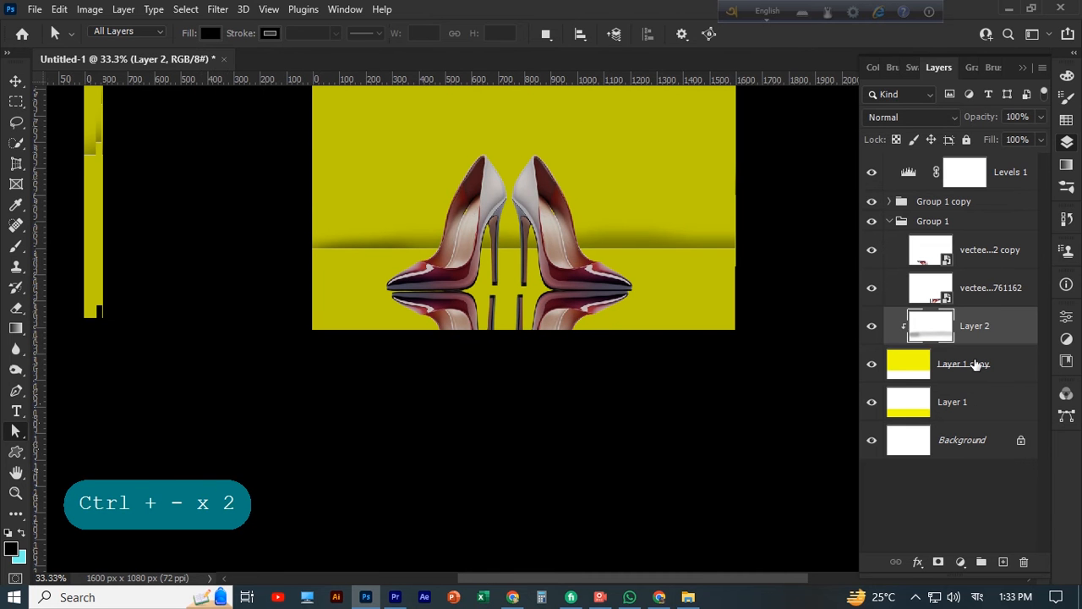
pyautogui.click(987, 294)
pyautogui.click(981, 254)
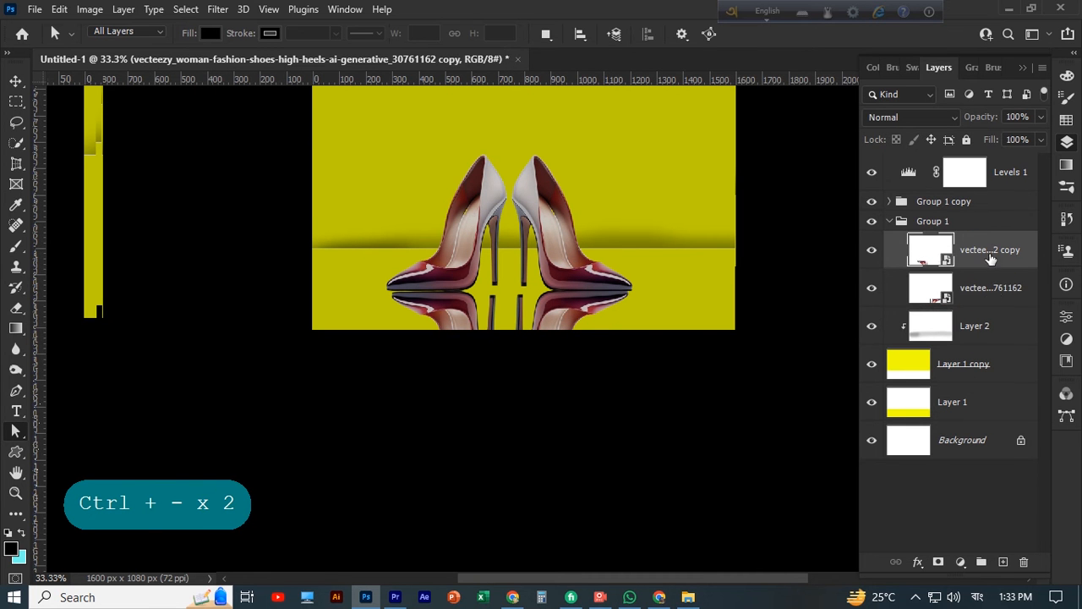
# Lower the fill of the reflection group, Group 1, to 68%
pyautogui.click(889, 221)
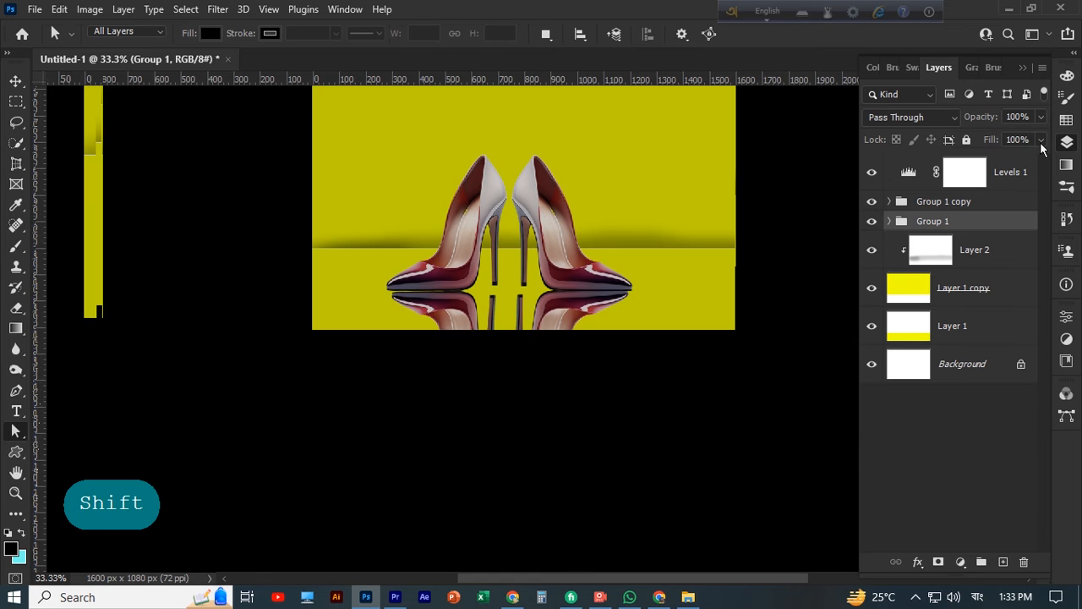
pyautogui.click(1010, 159)
pyautogui.moveTo(1007, 159); pyautogui.dragTo(1016, 159)
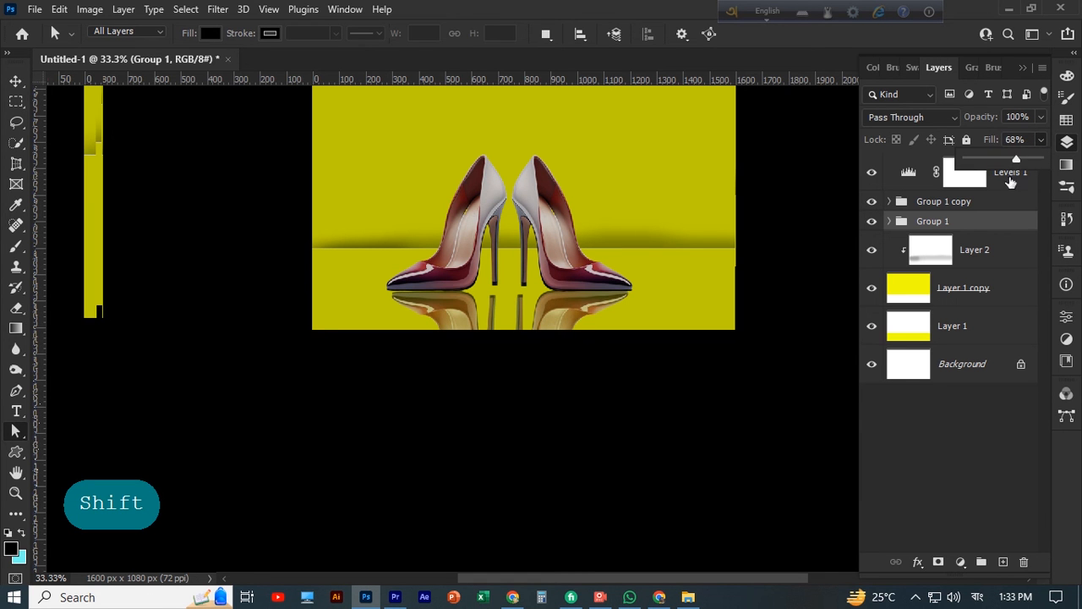
pyautogui.click(571, 305)
# Try rotating the right shoe's reflection and warping its upper edge, and undo these changes
pyautogui.press('v')
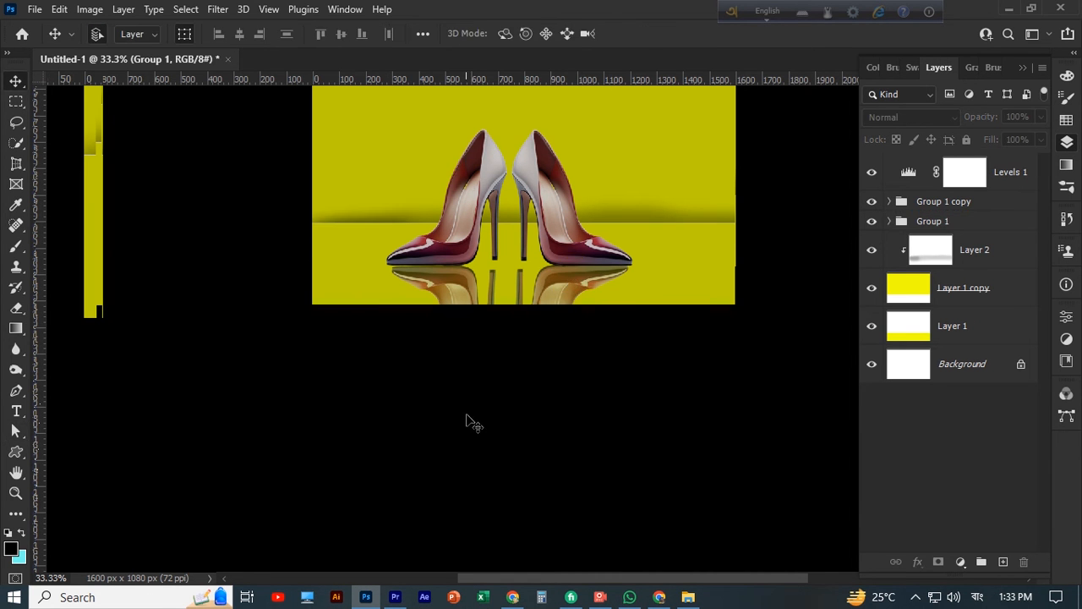
pyautogui.moveTo(559, 292); pyautogui.dragTo(566, 320)
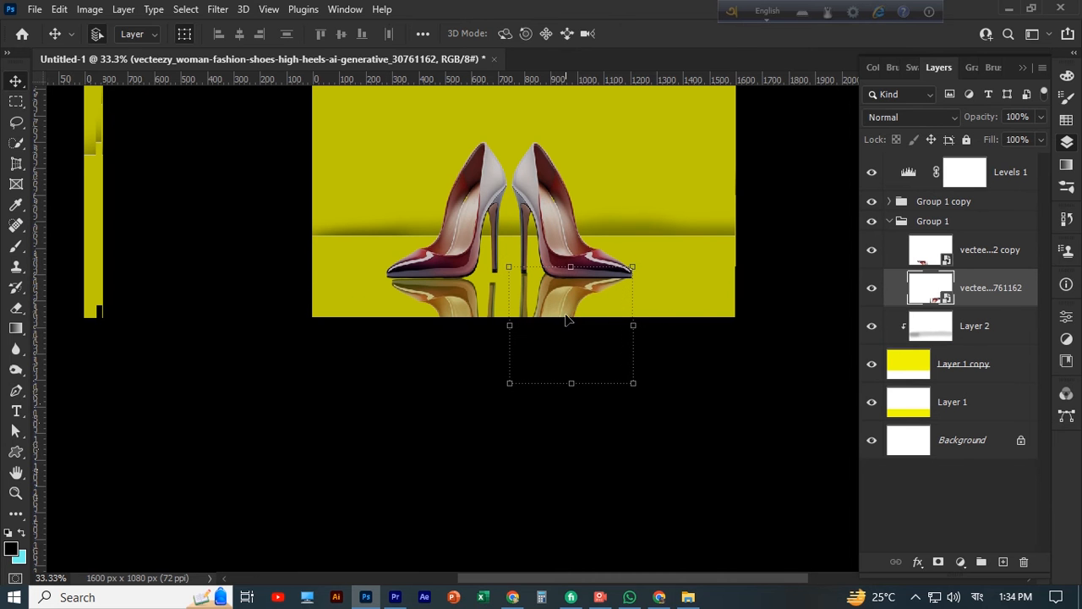
pyautogui.rightClick(575, 288)
pyautogui.click(586, 286)
pyautogui.moveTo(645, 265); pyautogui.dragTo(584, 290)
pyautogui.rightClick(599, 289)
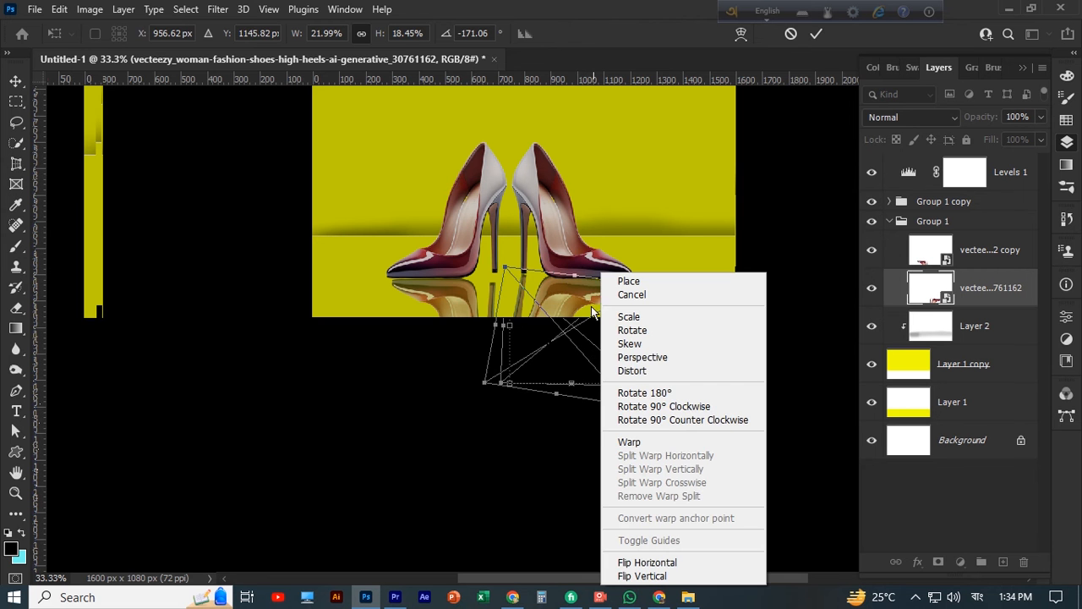
pyautogui.click(632, 442)
pyautogui.moveTo(656, 306); pyautogui.dragTo(640, 280)
pyautogui.moveTo(558, 277); pyautogui.dragTo(548, 283)
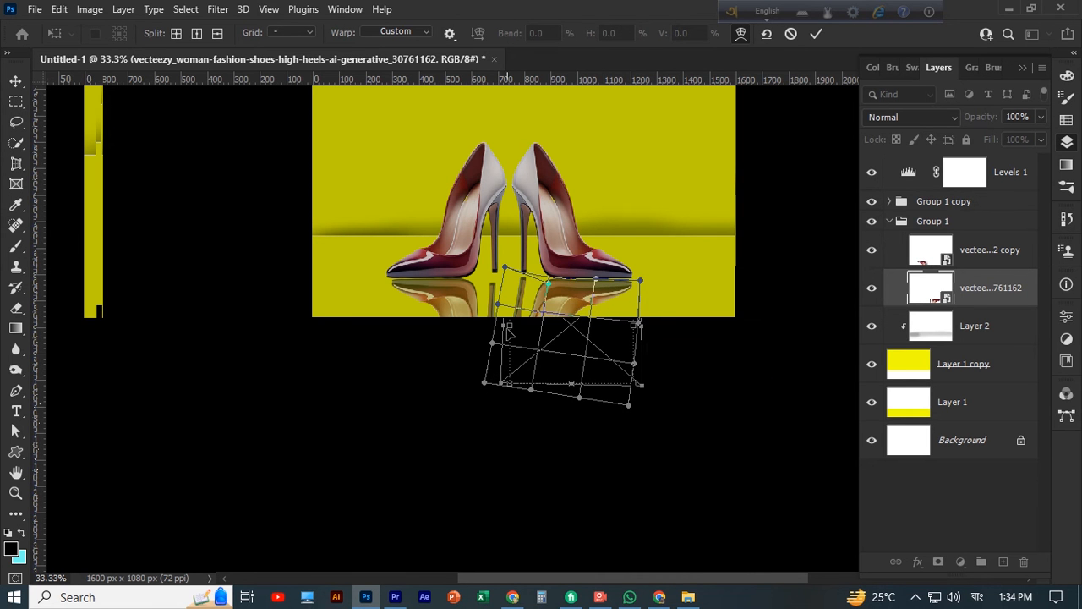
pyautogui.hotkey('ctrl', 'z')
pyautogui.hotkey('ctrl', 'z')
pyautogui.hotkey('ctrl', 'z')
pyautogui.hotkey('ctrl', 'z')
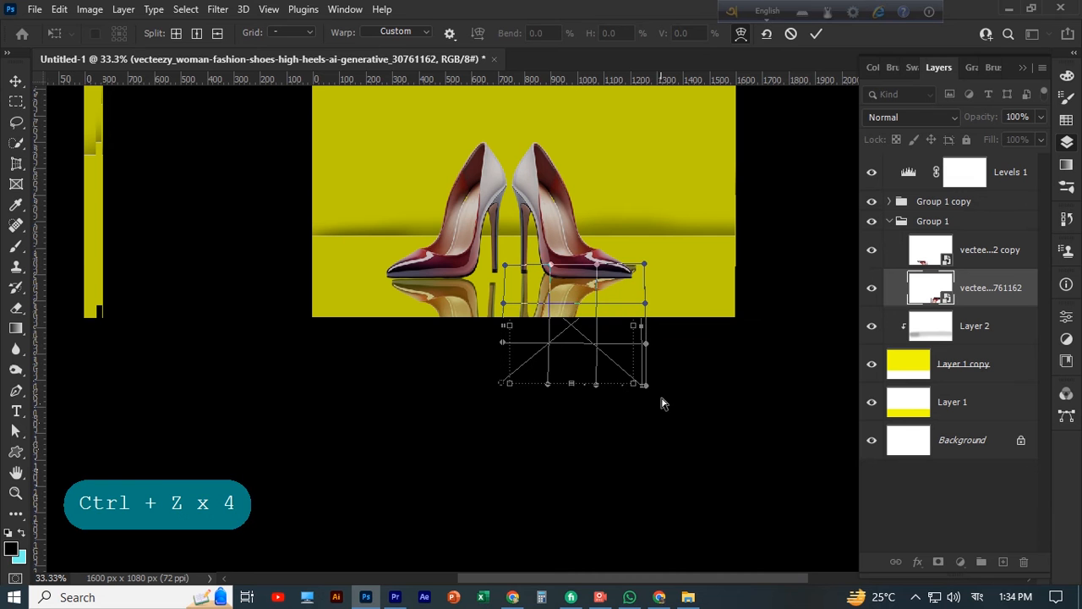
# Warp the upper edge of the right shoe's reflection to follow the sole and heel, and apply the warp
pyautogui.click(549, 272)
pyautogui.moveTo(505, 265); pyautogui.dragTo(503, 267)
pyautogui.moveTo(595, 270); pyautogui.dragTo(644, 304)
pyautogui.click(600, 277)
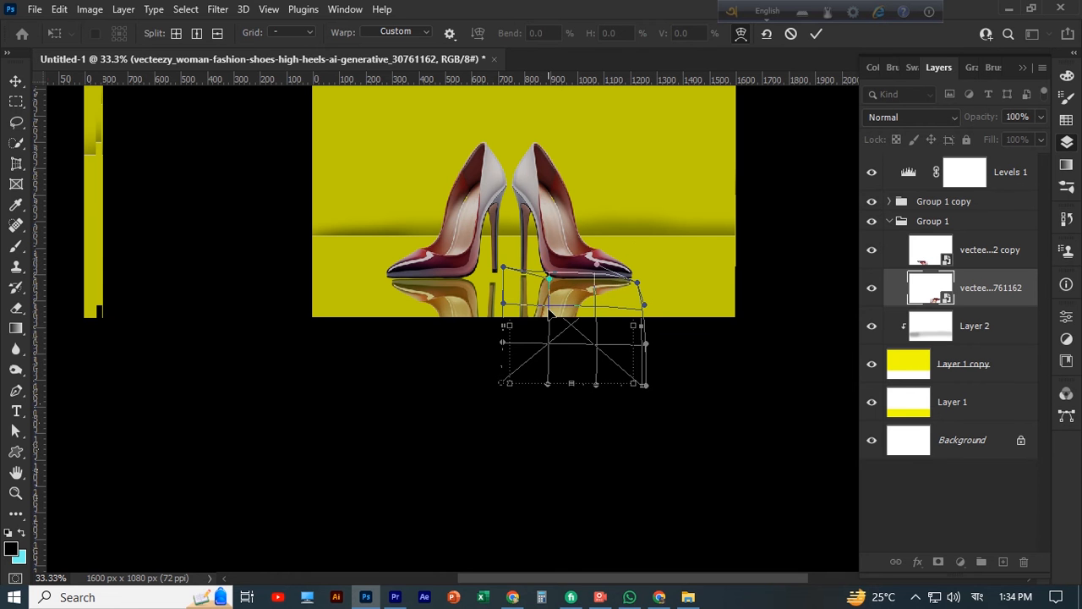
pyautogui.moveTo(548, 309); pyautogui.dragTo(551, 303)
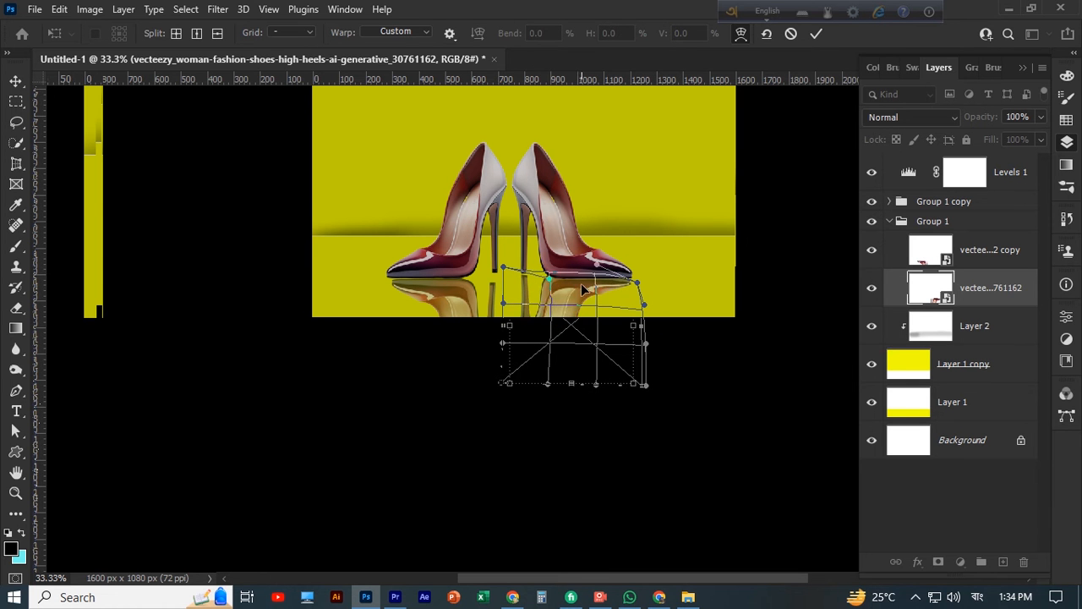
pyautogui.moveTo(596, 265); pyautogui.dragTo(638, 287)
pyautogui.click(816, 35)
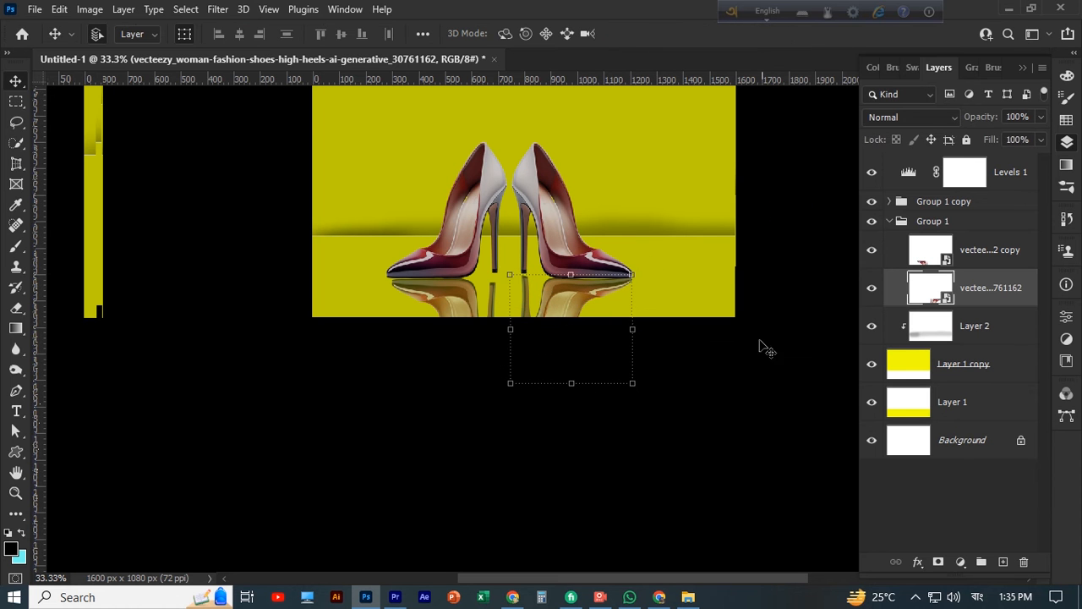
# Reopen the right shoe reflection's warp and bend its upper edge closer to the sole, raising the heel-side curve handle
pyautogui.hotkey('ctrl', '+')
pyautogui.hotkey('ctrl', '+')
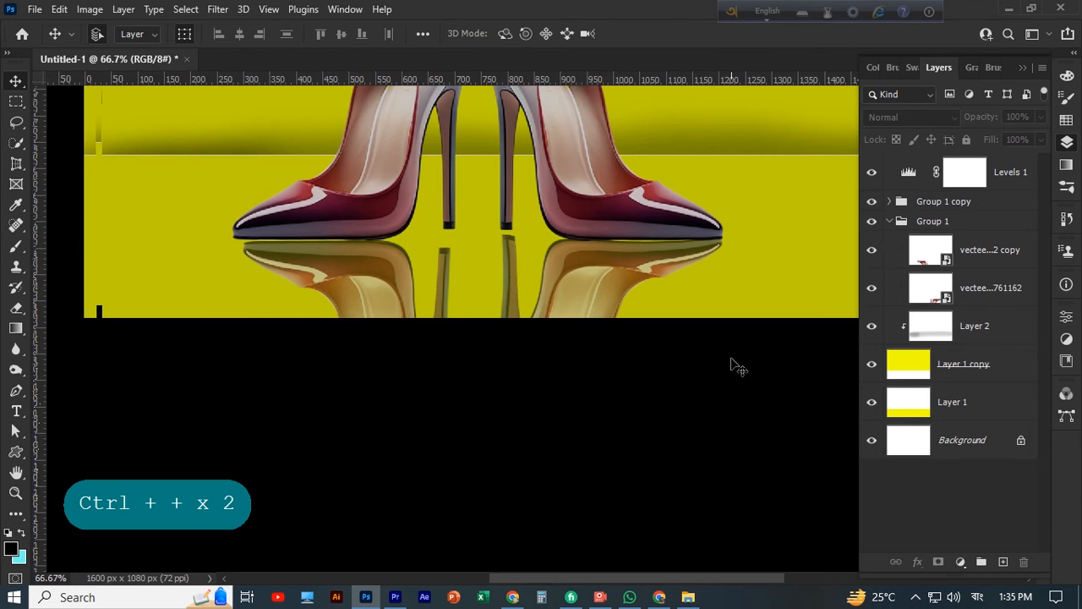
pyautogui.click(515, 279)
pyautogui.hotkey('ctrl', 't')
pyautogui.rightClick(512, 267)
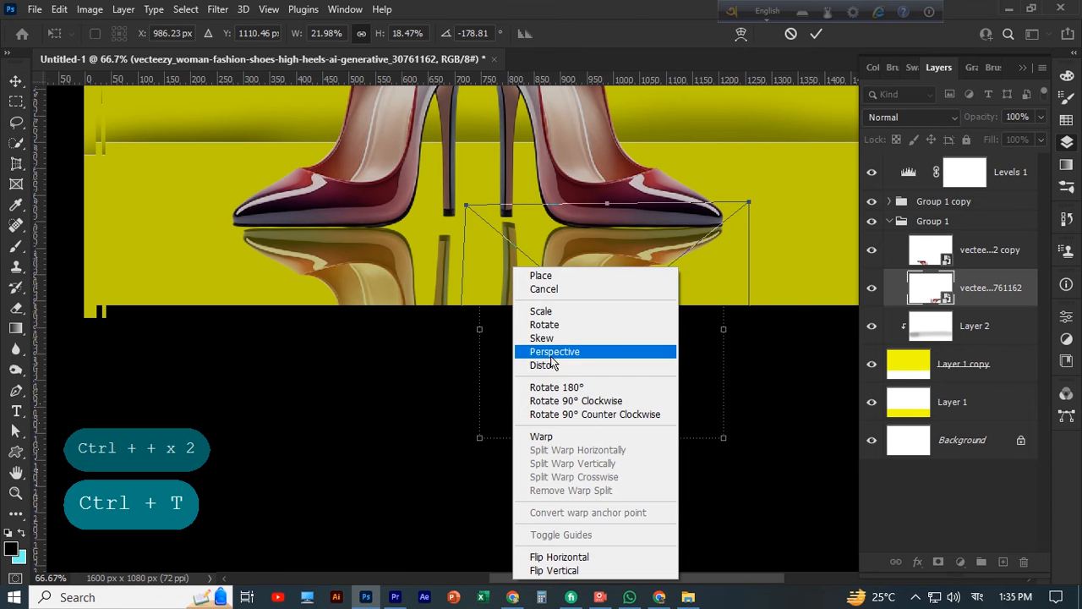
pyautogui.click(545, 436)
pyautogui.moveTo(559, 230); pyautogui.dragTo(552, 208)
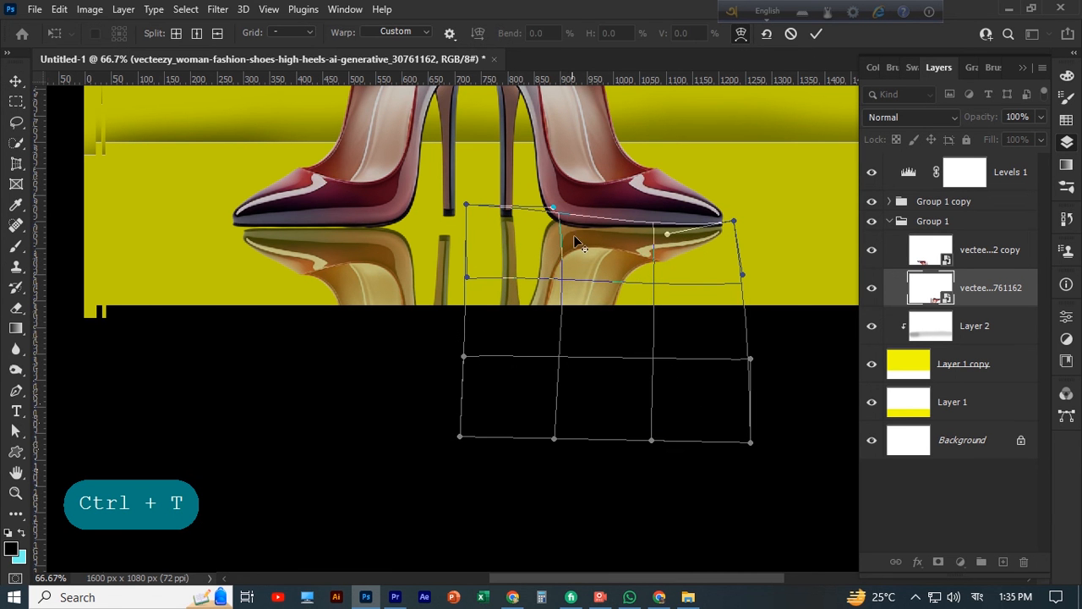
# Split the warp grid crosswise just below the middle of the right shoe reflection's upper edge
pyautogui.press('alt')
pyautogui.press('ctrl')
pyautogui.press('alt')
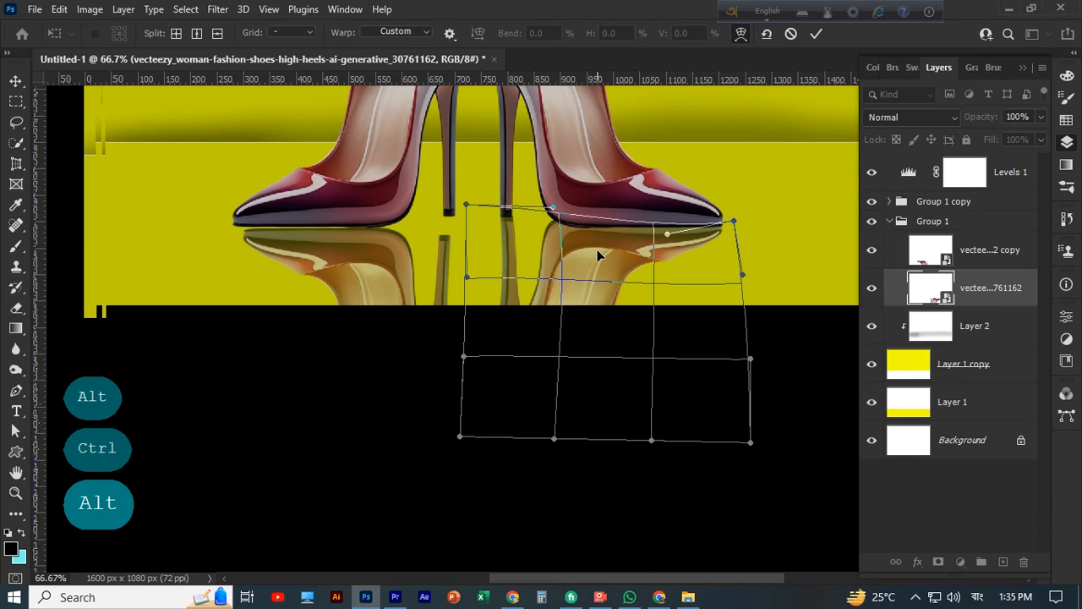
pyautogui.press('shift')
pyautogui.scroll(-1, 583, 239)
pyautogui.scroll(2, 584, 242)
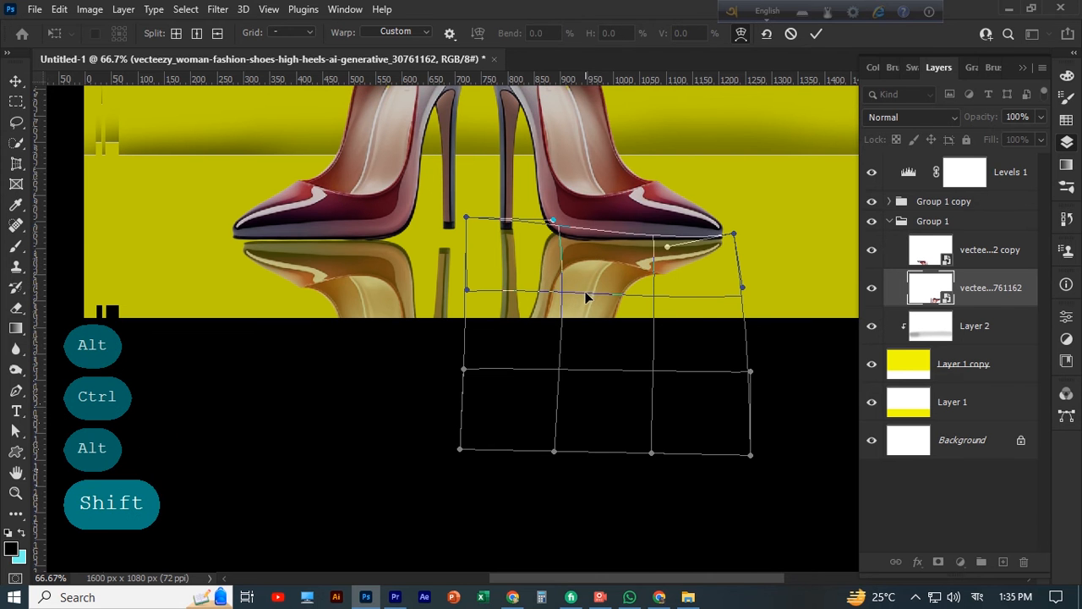
pyautogui.keyDown('shift'); pyautogui.click(590, 229); pyautogui.keyUp('shift')
pyautogui.press('alt')
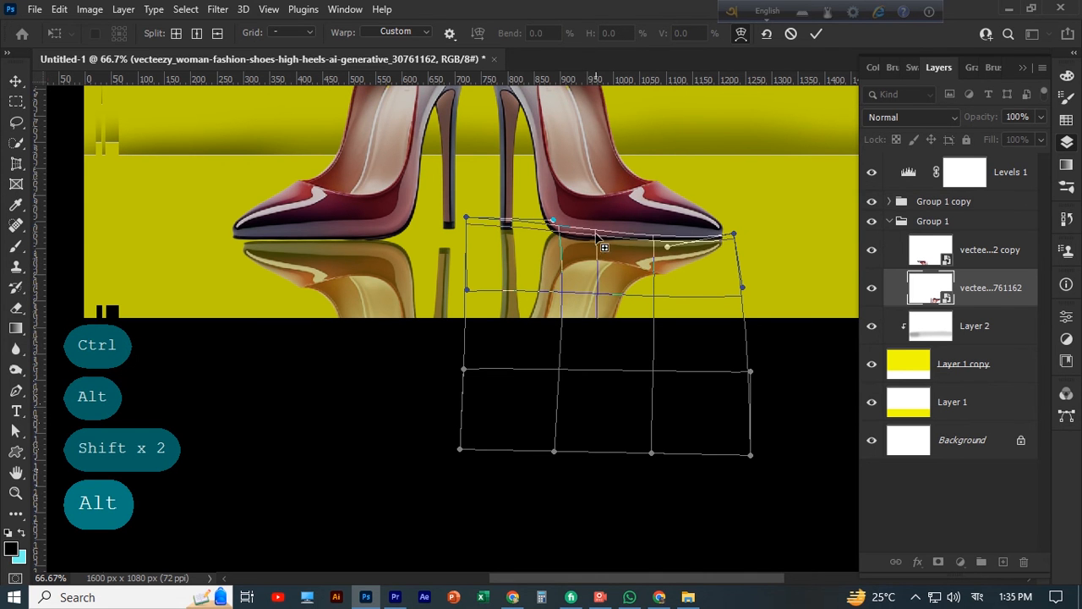
pyautogui.keyDown('alt'); pyautogui.click(598, 249); pyautogui.keyUp('alt')
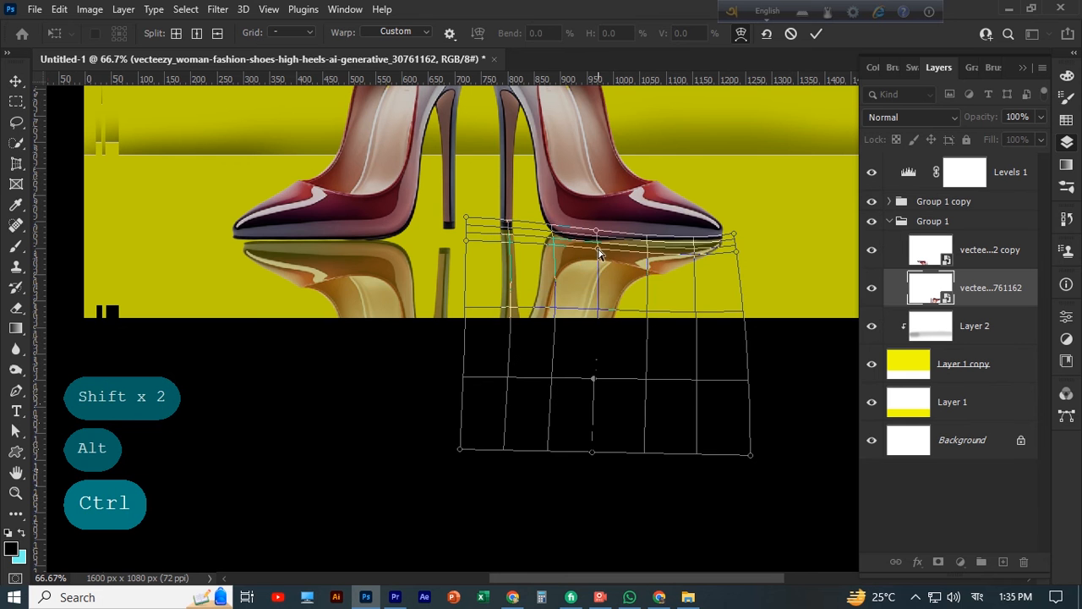
# Bend the middle of the right shoe reflection's warp grid just below its upper edge, and apply the warp
pyautogui.moveTo(598, 252)
pyautogui.mouseDown()
pyautogui.moveTo(594, 271)
pyautogui.moveTo(597, 241)
pyautogui.moveTo(592, 292)
pyautogui.moveTo(596, 251)
pyautogui.mouseUp()
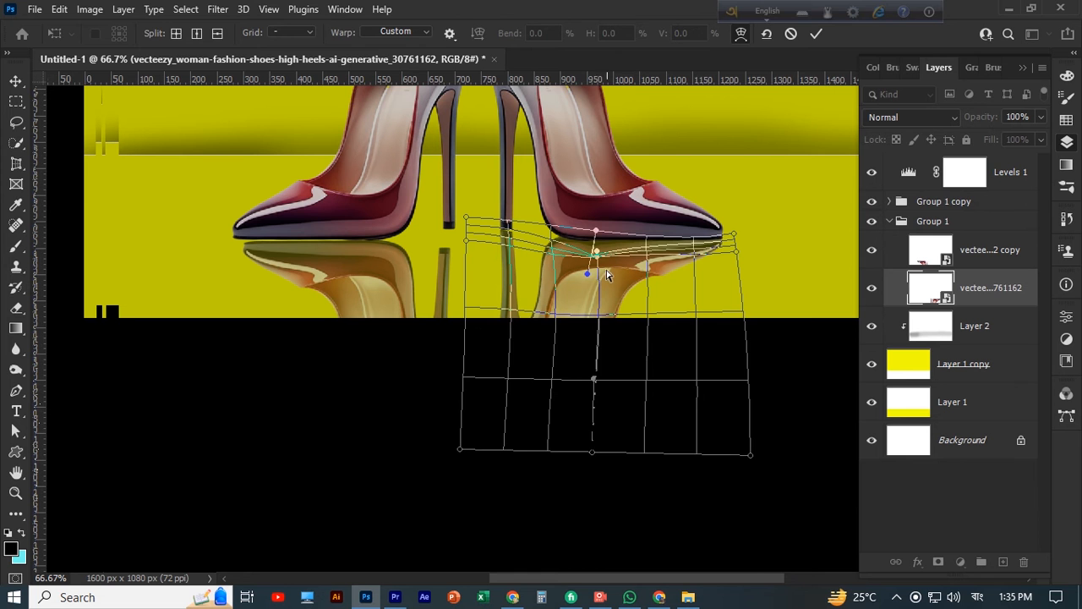
pyautogui.click(816, 33)
pyautogui.scroll(-1, 754, 166)
pyautogui.click(753, 168)
# Nudge the left shoe's reflection to the right and widen it on both sides to match the shoe's length
pyautogui.click(394, 262)
pyautogui.scroll(-3, 394, 262)
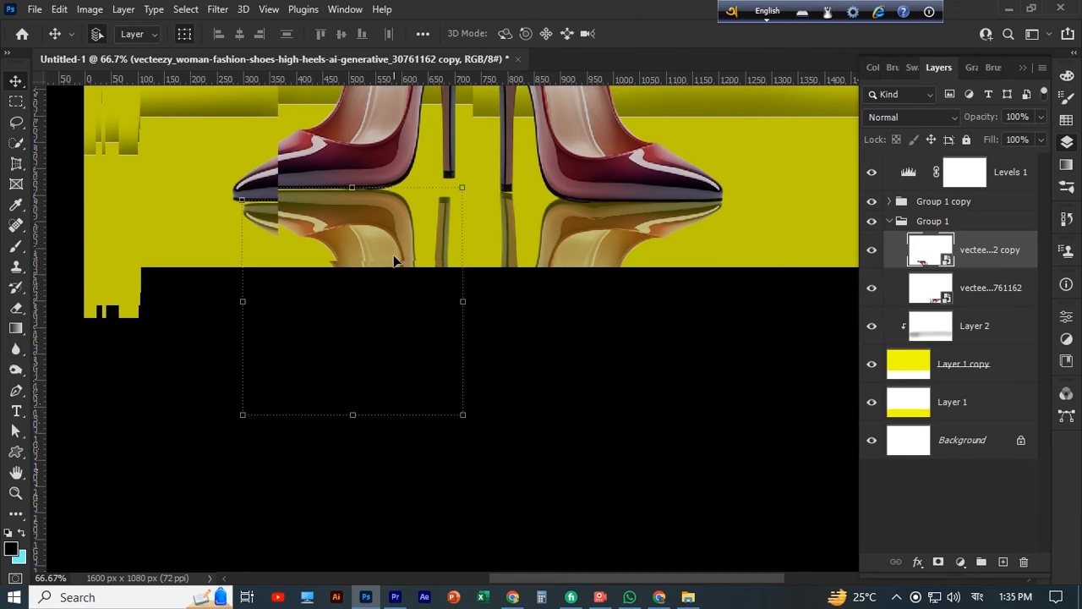
pyautogui.press('Right')
pyautogui.press('Right')
pyautogui.press('Right')
pyautogui.press('Right')
pyautogui.press('Right')
pyautogui.press('Right')
pyautogui.press('Right')
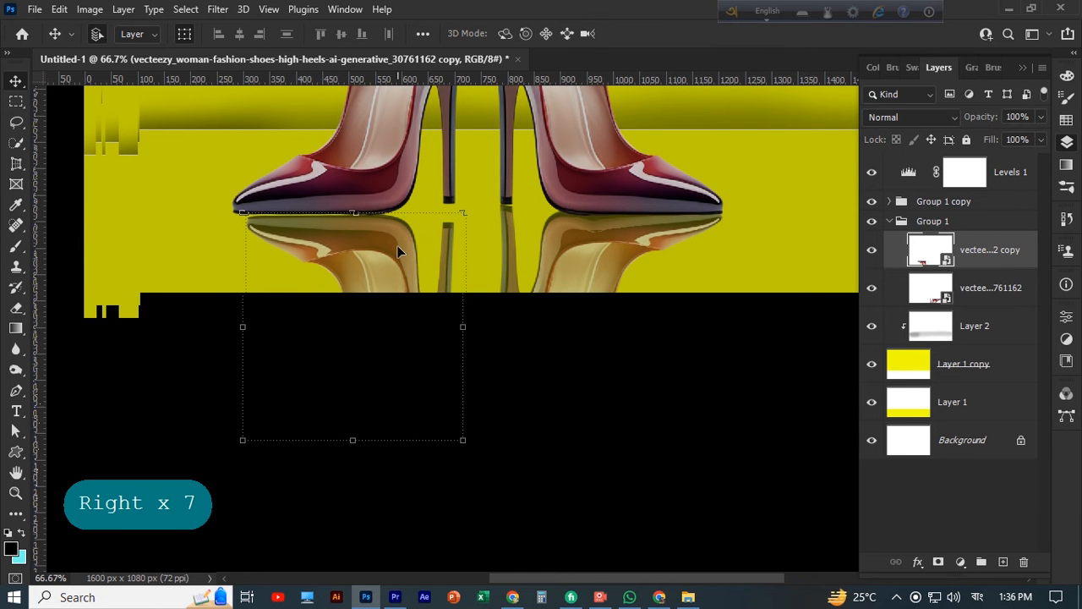
pyautogui.moveTo(242, 326); pyautogui.dragTo(229, 328)
pyautogui.moveTo(482, 326); pyautogui.dragTo(490, 318)
# Warp the left shoe reflection's upper edge by raising its heel-side corner and adjusting the curve handles to follow the sole and heel
pyautogui.rightClick(378, 250)
pyautogui.click(409, 420)
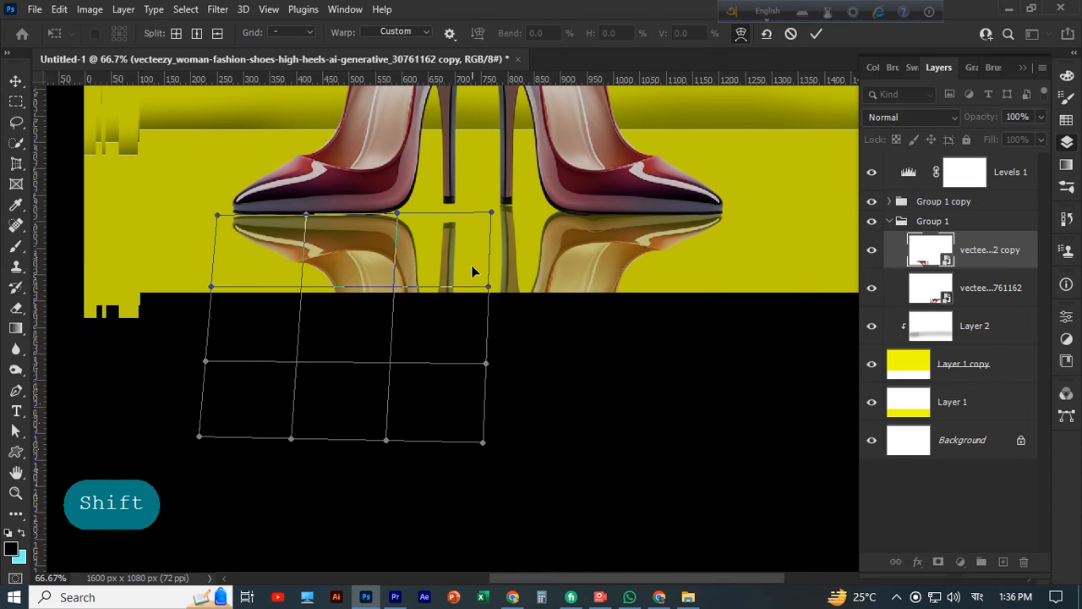
pyautogui.moveTo(490, 211); pyautogui.dragTo(490, 182)
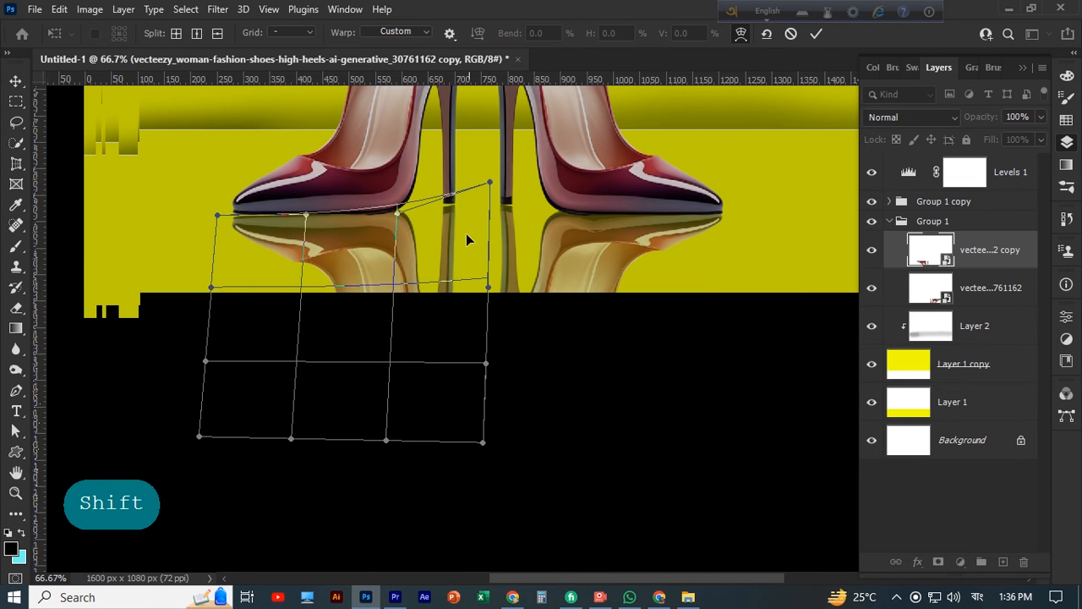
pyautogui.moveTo(397, 215); pyautogui.dragTo(395, 203)
pyautogui.moveTo(491, 182); pyautogui.dragTo(491, 189)
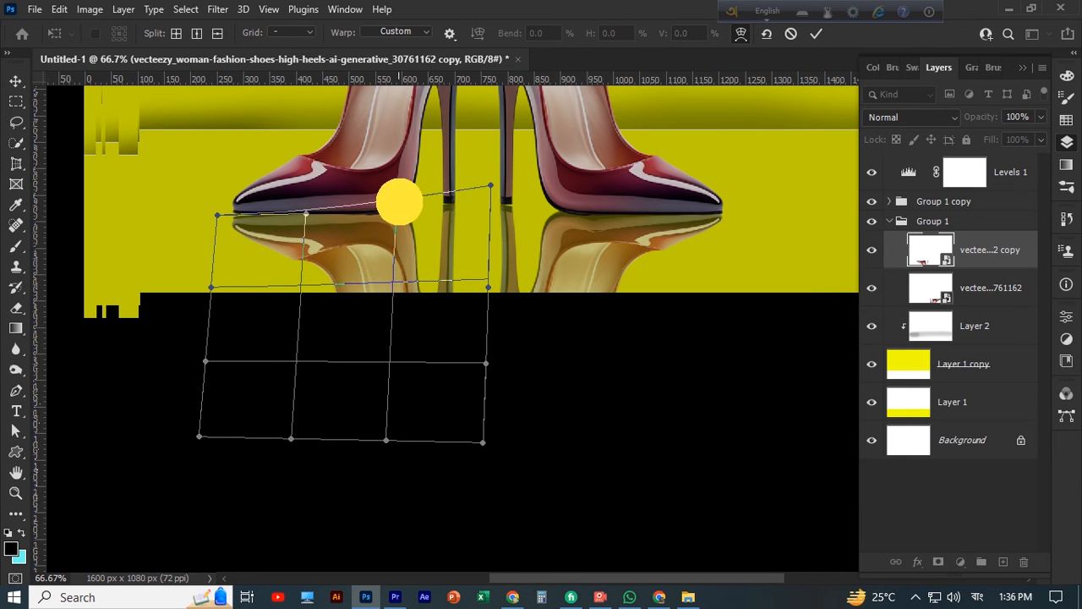
pyautogui.moveTo(399, 201); pyautogui.dragTo(396, 226)
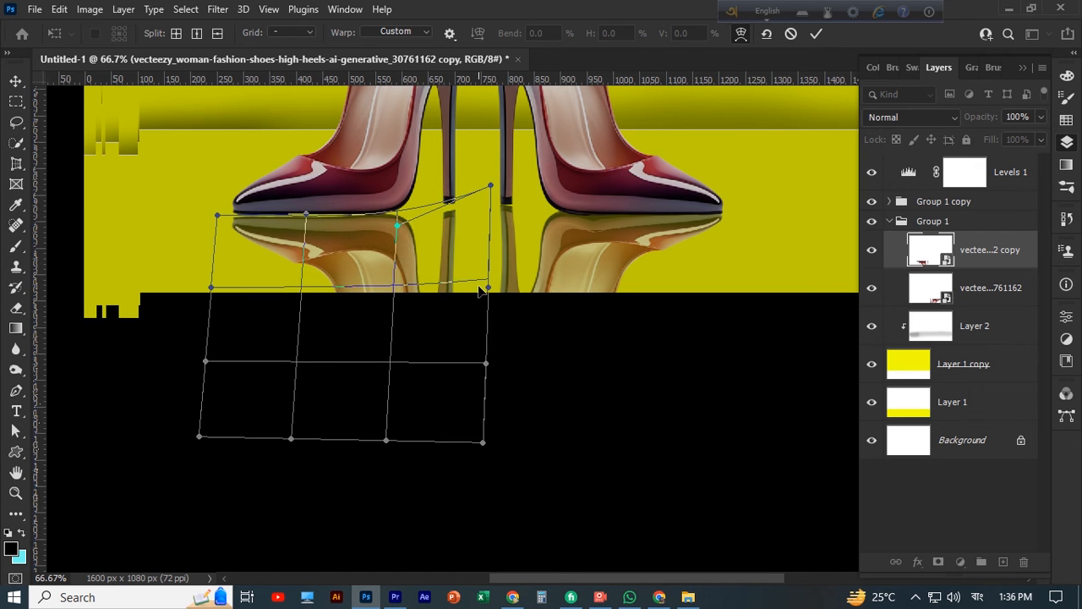
pyautogui.moveTo(488, 287)
pyautogui.mouseDown()
pyautogui.moveTo(484, 235)
pyautogui.moveTo(482, 286)
pyautogui.mouseUp()
pyautogui.moveTo(449, 210); pyautogui.dragTo(446, 199)
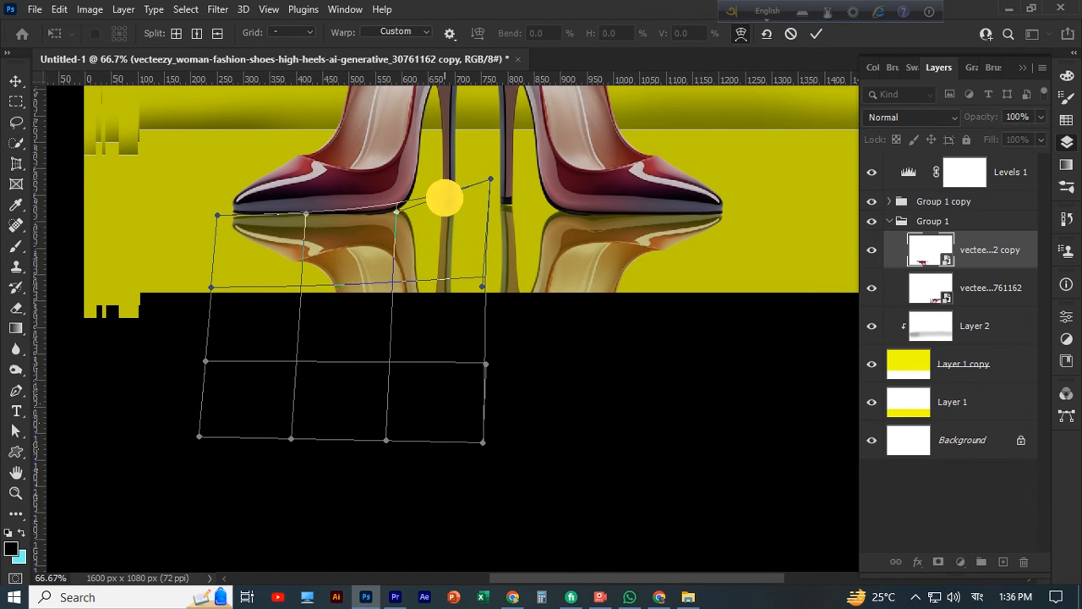
pyautogui.moveTo(305, 214); pyautogui.dragTo(305, 215)
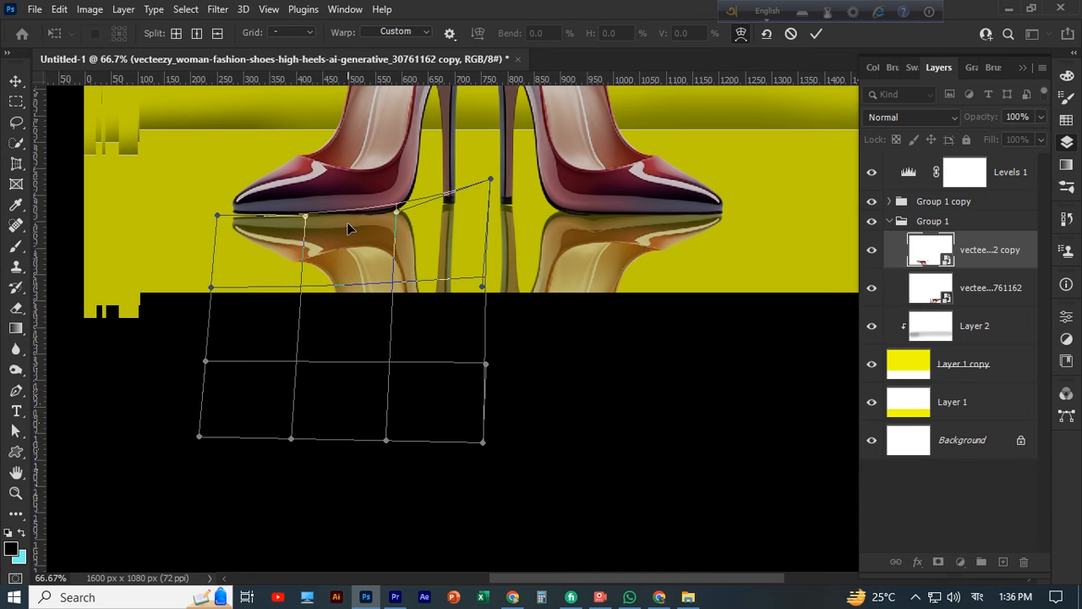
# Split the left shoe reflection's warp grid crosswise below the sole, refine the upper edge's middle curve, and apply the warp
pyautogui.click(354, 251)
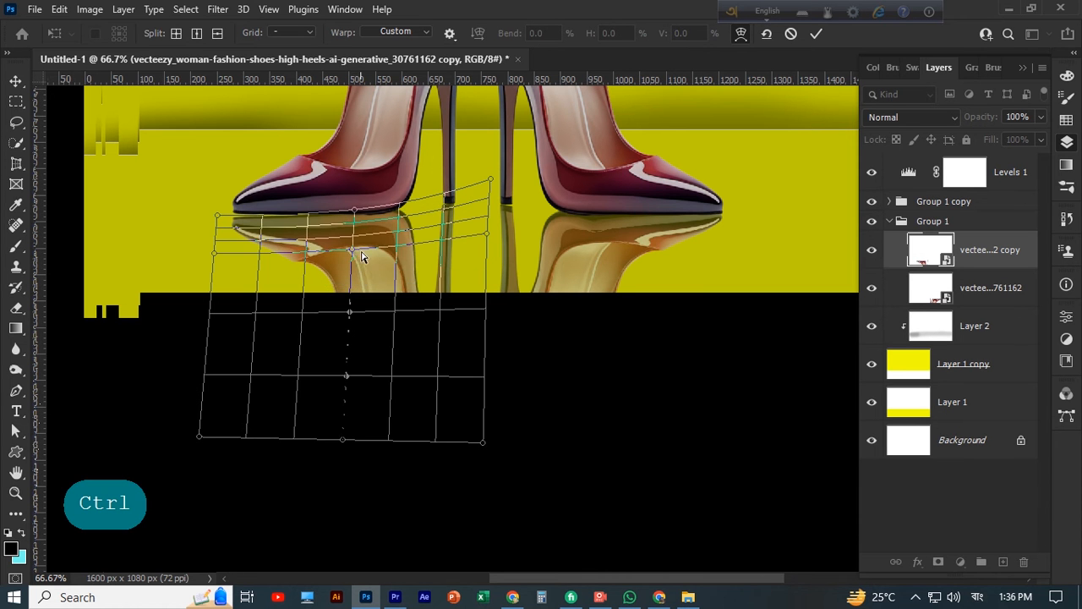
pyautogui.moveTo(352, 251); pyautogui.dragTo(355, 227)
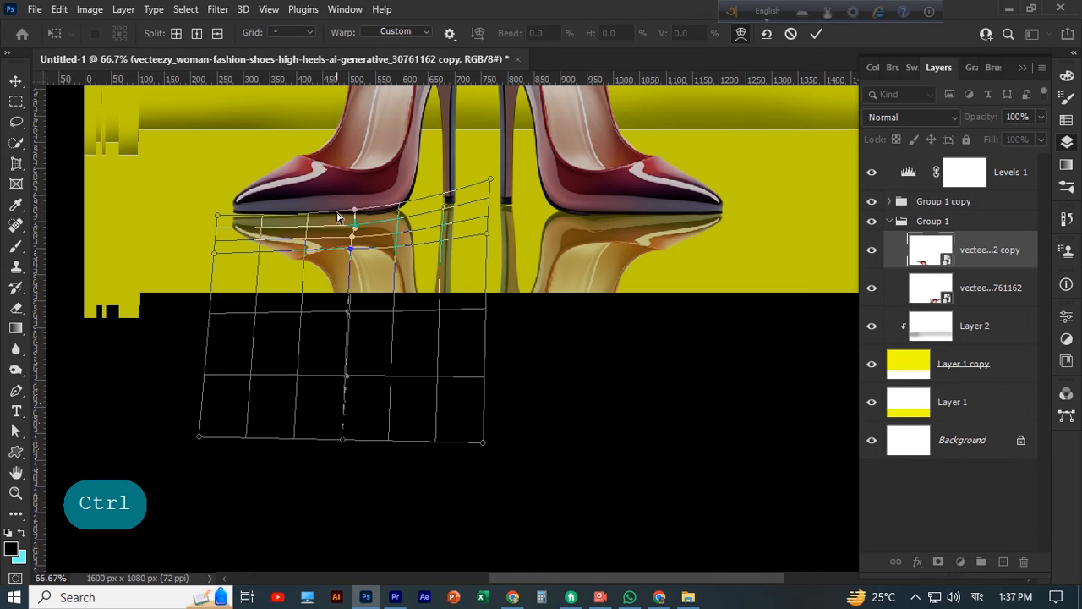
pyautogui.click(354, 216)
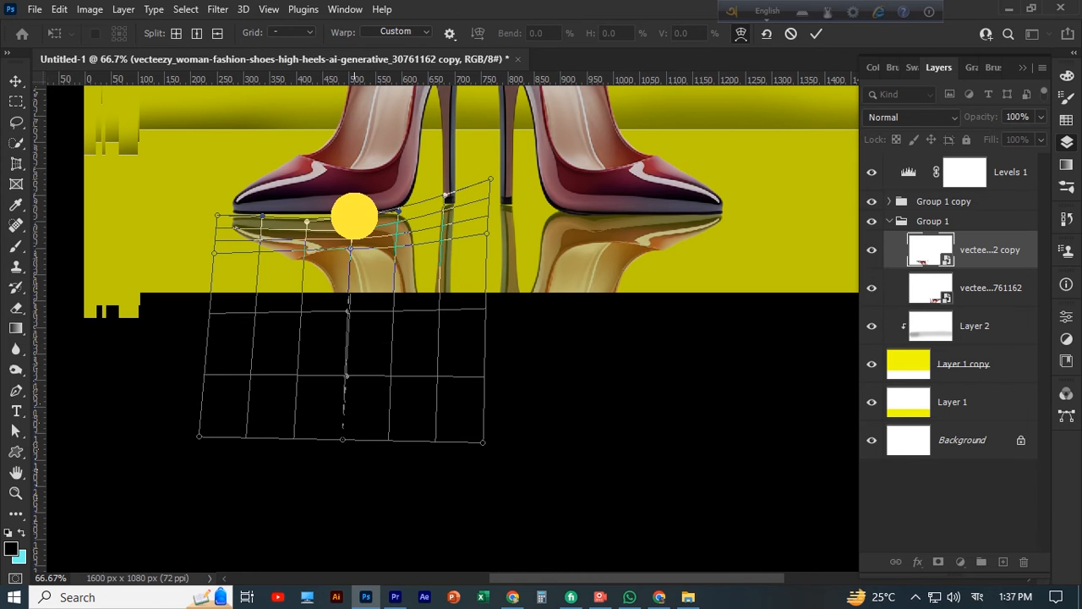
pyautogui.click(306, 220)
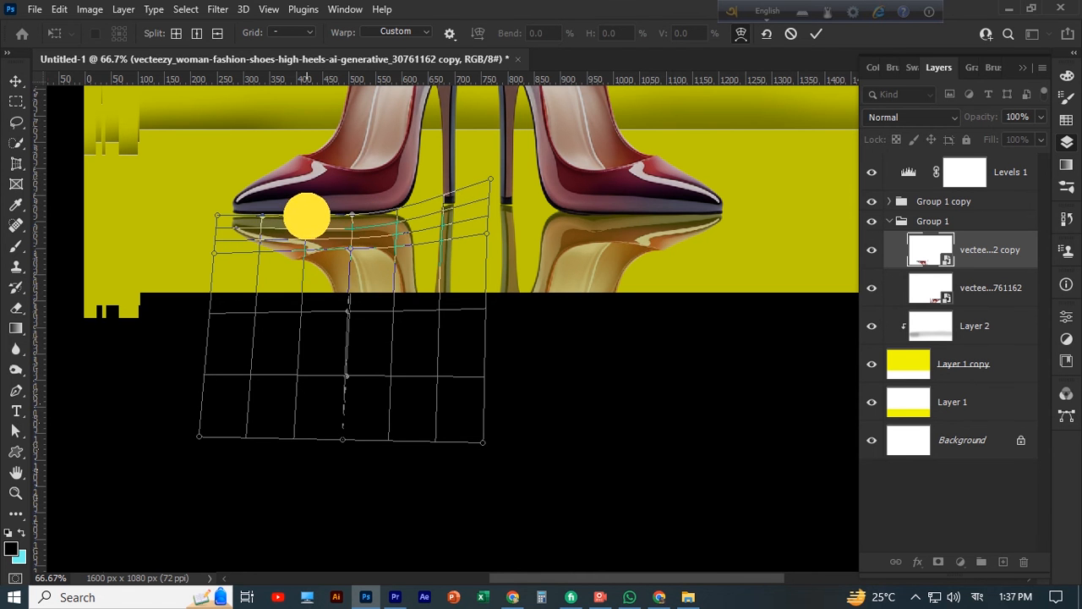
pyautogui.click(817, 34)
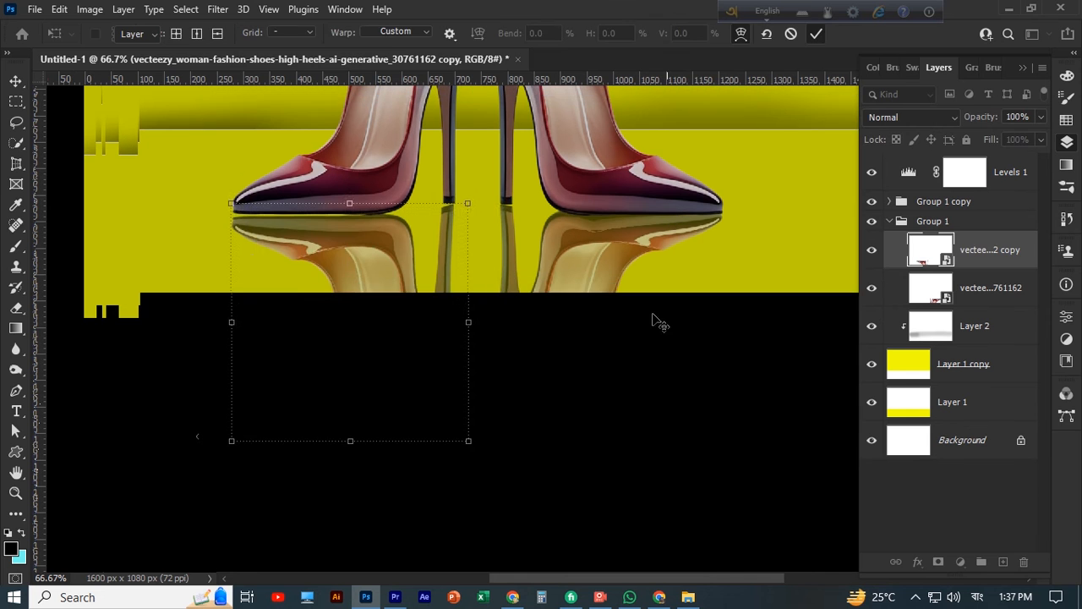
# Nudge the left shoe's reflection up two steps so it sits closer to the sole
pyautogui.click(330, 236)
pyautogui.press('Up')
pyautogui.press('Up')
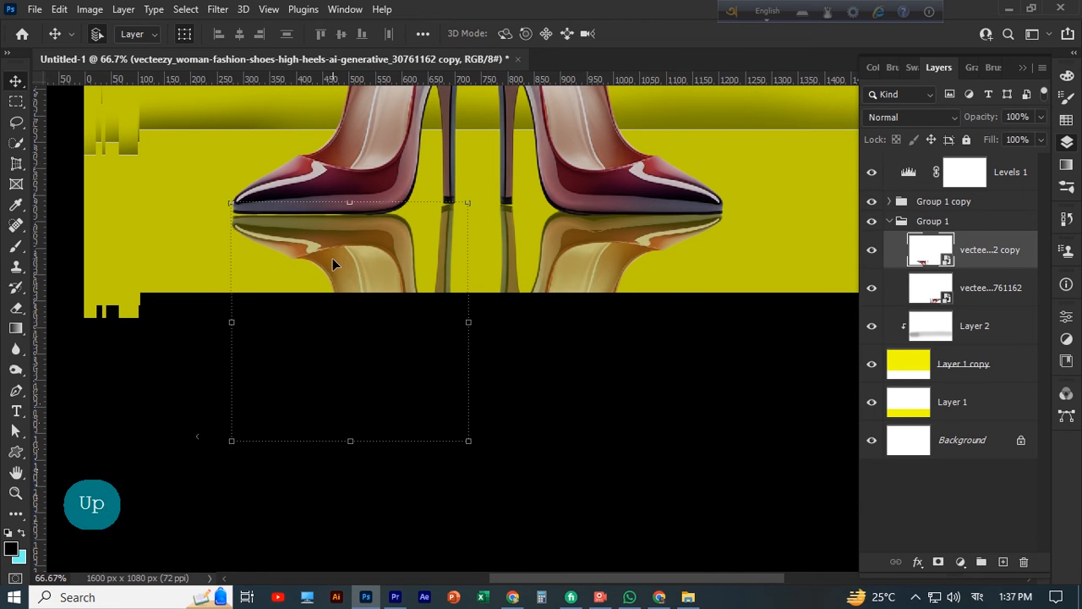
pyautogui.click(607, 446)
# Lower the opacity of both shoe reflection layers together to fade them into the yellow floor
pyautogui.click(600, 278)
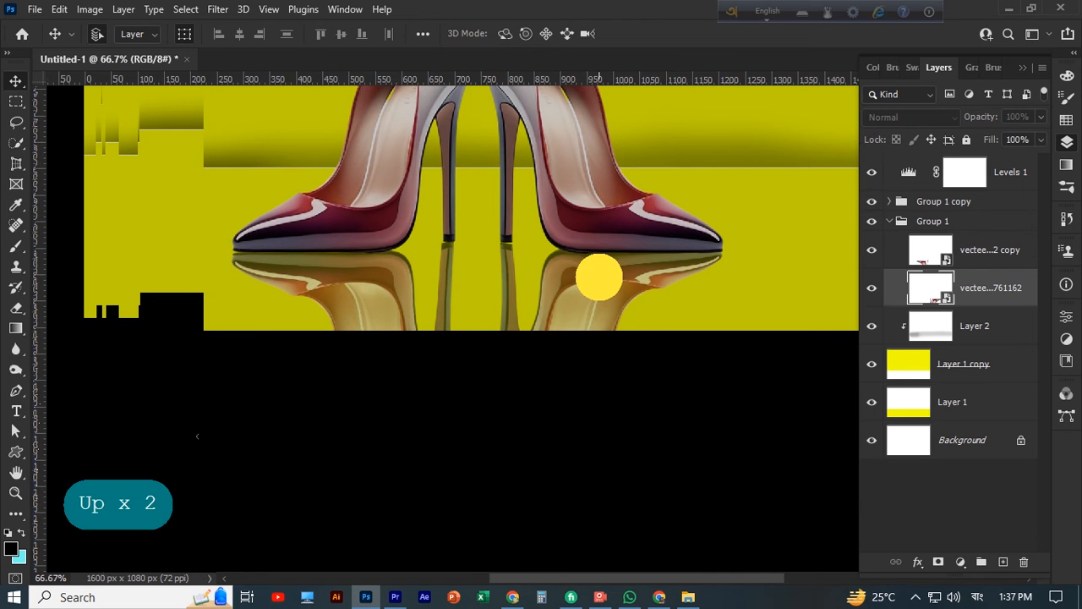
pyautogui.keyDown('shift'); pyautogui.click(879, 236); pyautogui.keyUp('shift')
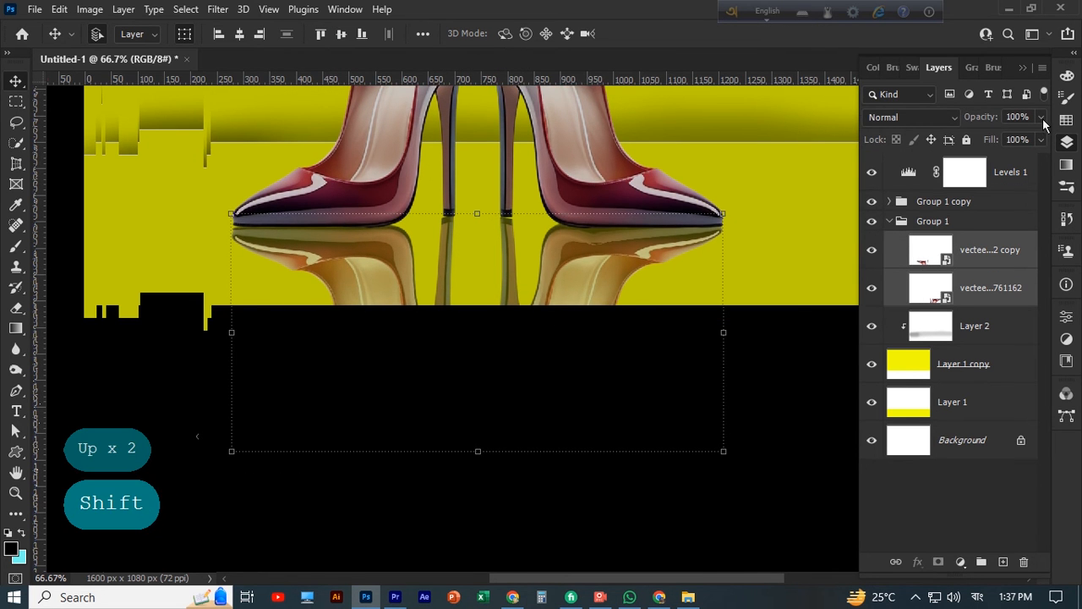
pyautogui.click(996, 136)
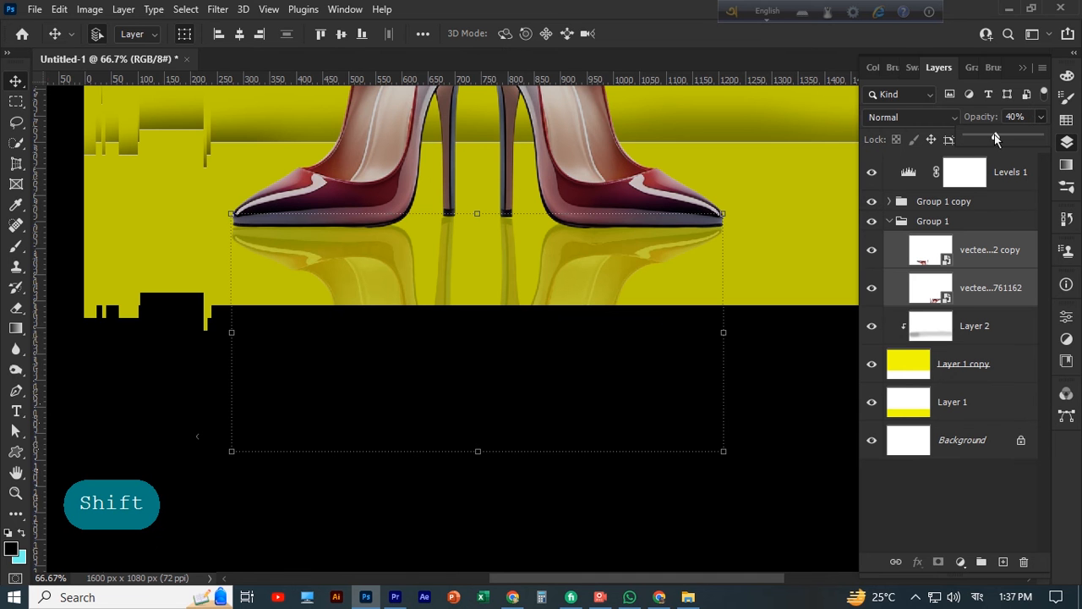
pyautogui.moveTo(996, 136); pyautogui.dragTo(1005, 136)
pyautogui.click(1005, 136)
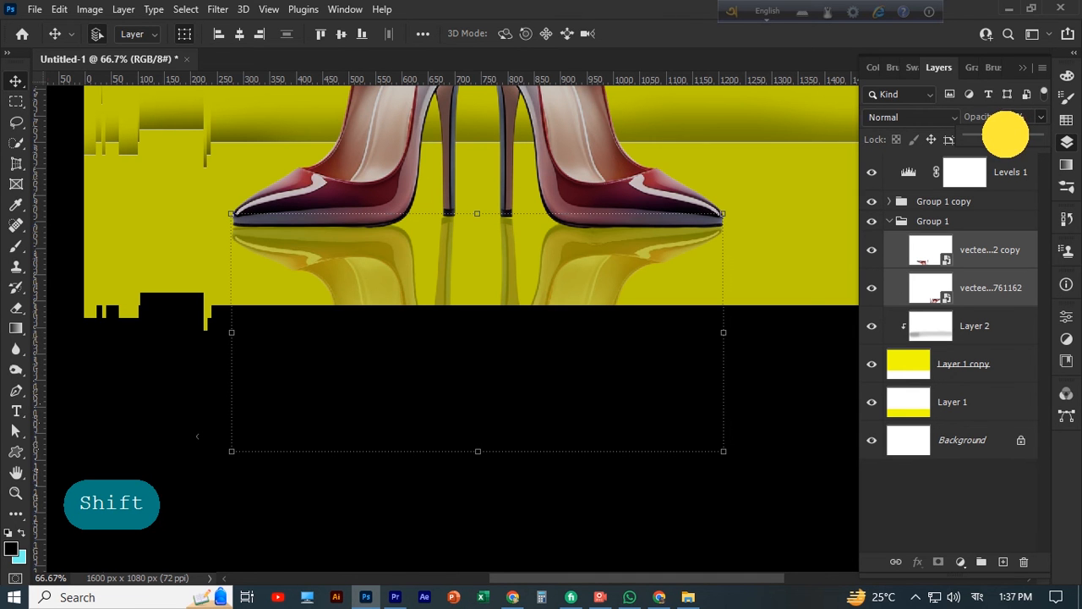
pyautogui.click(773, 376)
# Shift the Group 1 and Group 1 copy groups together to the right to centre the shoes and their reflections on the canvas
pyautogui.hotkey('ctrl', '-')
pyautogui.hotkey('ctrl', '-')
pyautogui.hotkey('ctrl', '-')
pyautogui.hotkey('ctrl', '-')
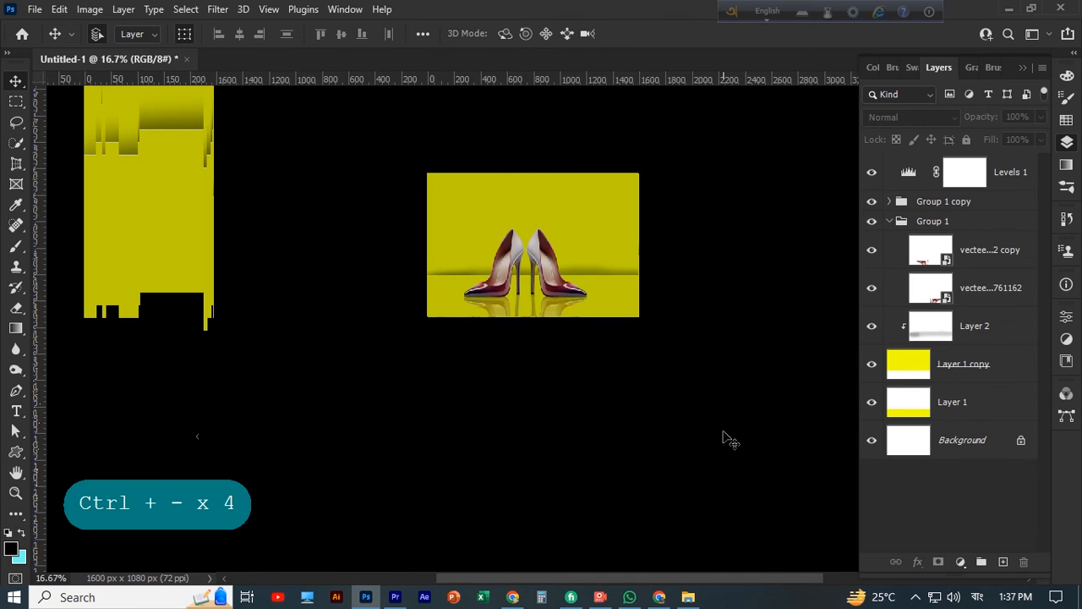
pyautogui.hotkey('ctrl', '+')
pyautogui.hotkey('ctrl', '+')
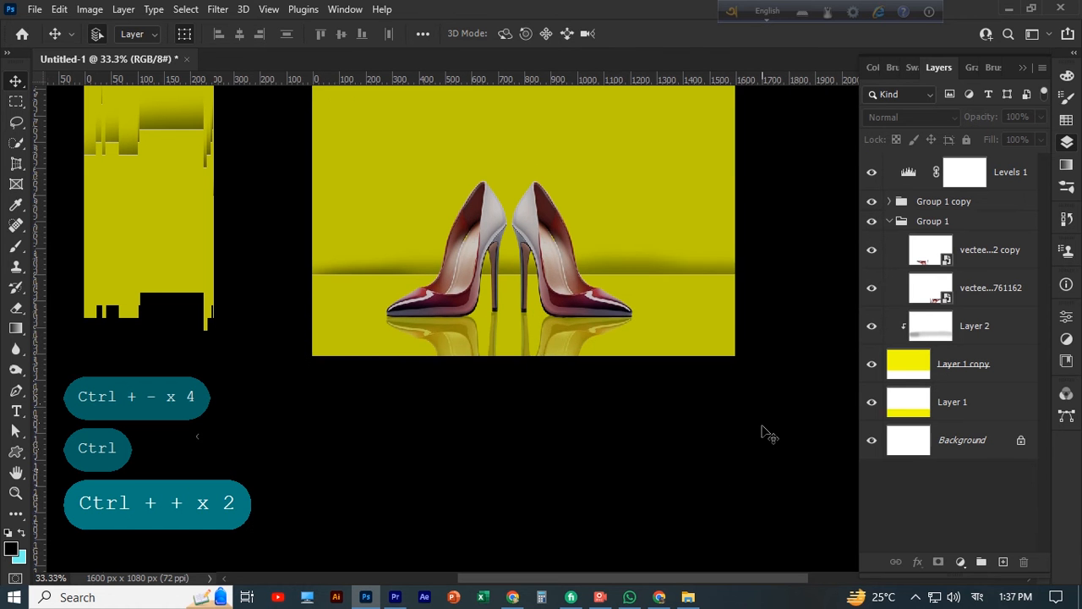
pyautogui.click(890, 221)
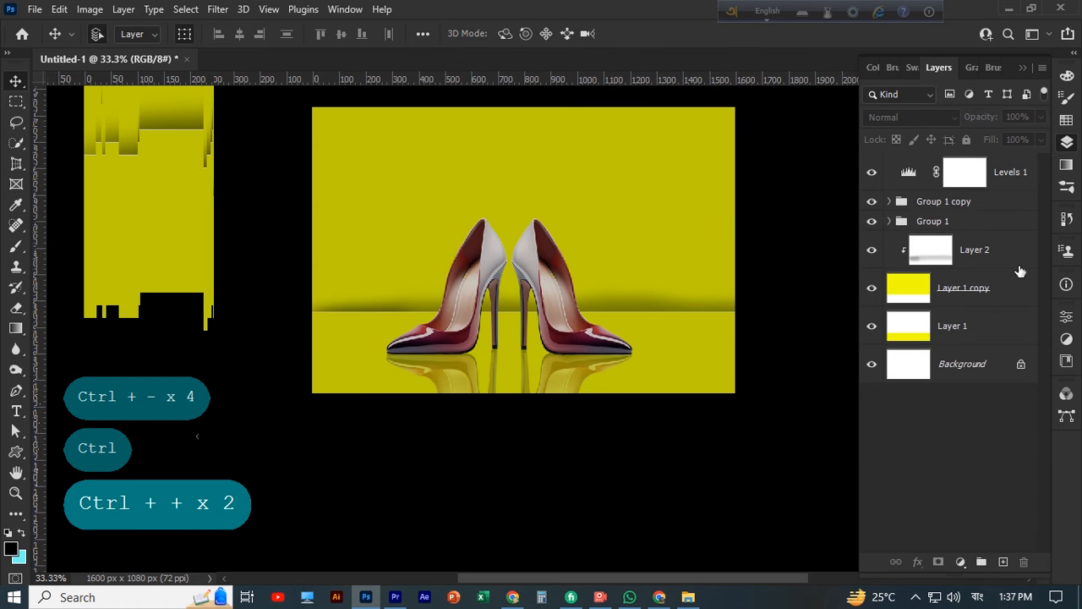
pyautogui.click(985, 206)
pyautogui.keyDown('shift'); pyautogui.click(978, 226); pyautogui.keyUp('shift')
pyautogui.press('Right')
pyautogui.press('Right')
pyautogui.press('Right')
pyautogui.press('Right')
pyautogui.press('Right')
pyautogui.press('Right')
pyautogui.press('Right')
pyautogui.press('Right')
pyautogui.press('Right')
pyautogui.press('Right')
pyautogui.press('Right')
pyautogui.press('Right')
pyautogui.press('Right')
pyautogui.press('Right')
pyautogui.press('Right')
pyautogui.press('Right')
pyautogui.press('Right')
pyautogui.press('Right')
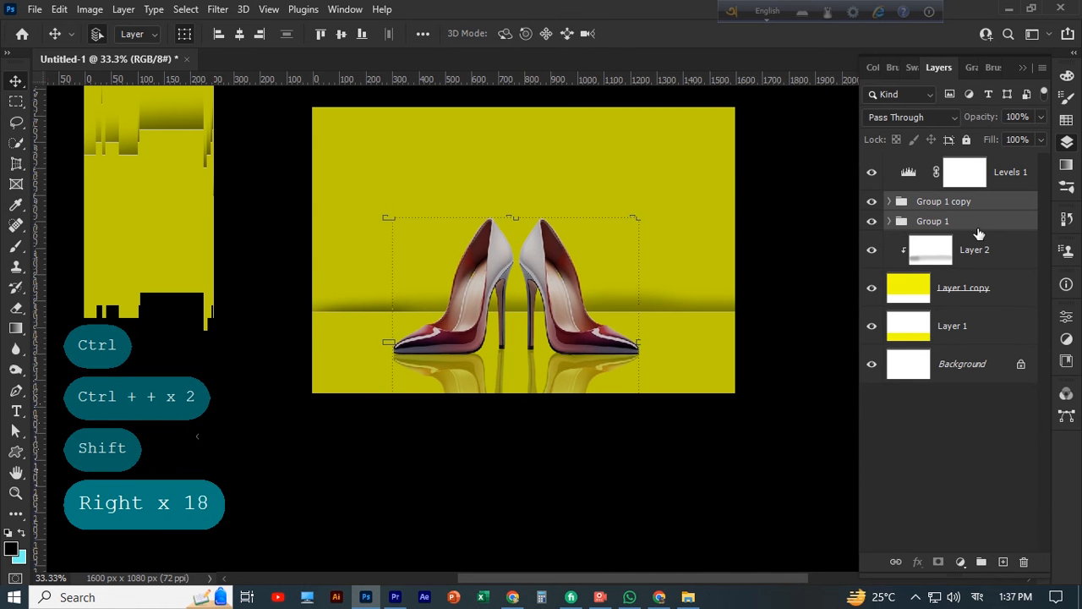
pyautogui.press('Right')
pyautogui.press('Right')
pyautogui.scroll(2, 705, 495)
pyautogui.click(713, 481)
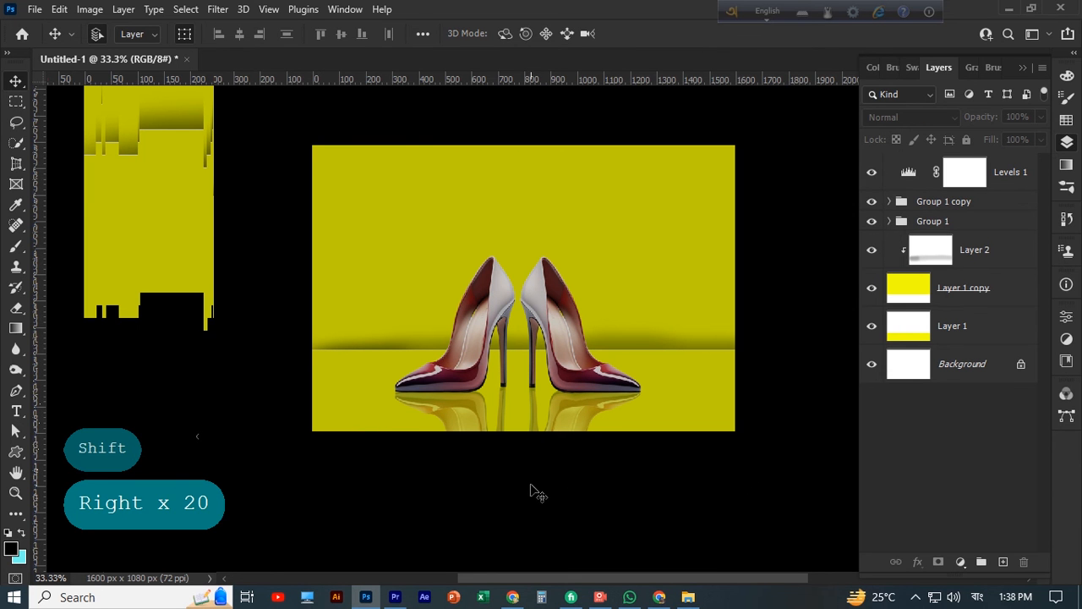
pyautogui.scroll(1, 534, 490)
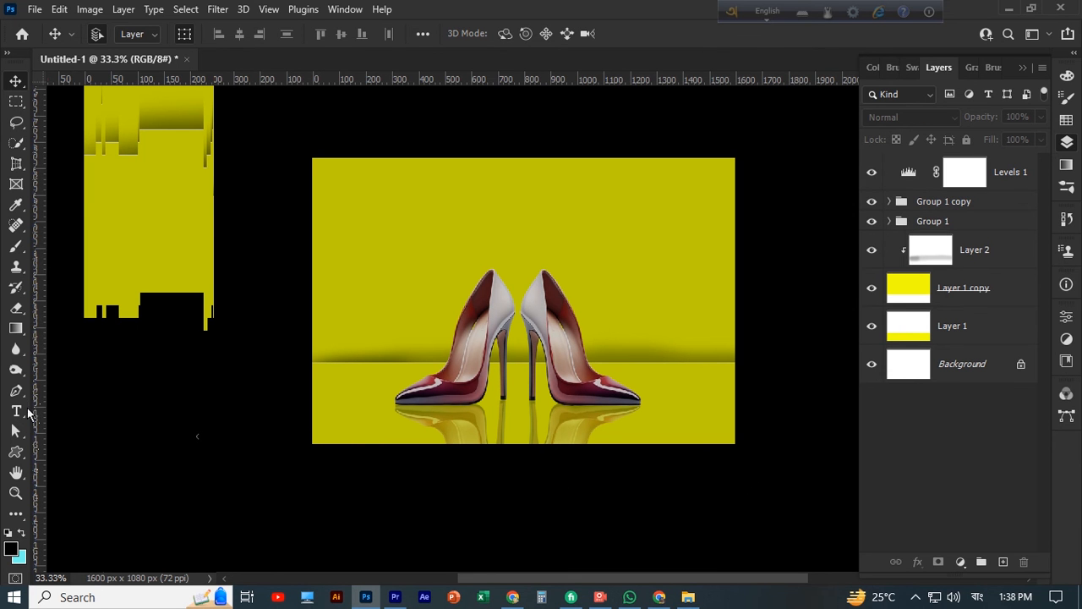
# Try adding a wide ellipse shape on the wall behind the shoes, and undo the shift of the wall layer
pyautogui.click(16, 453)
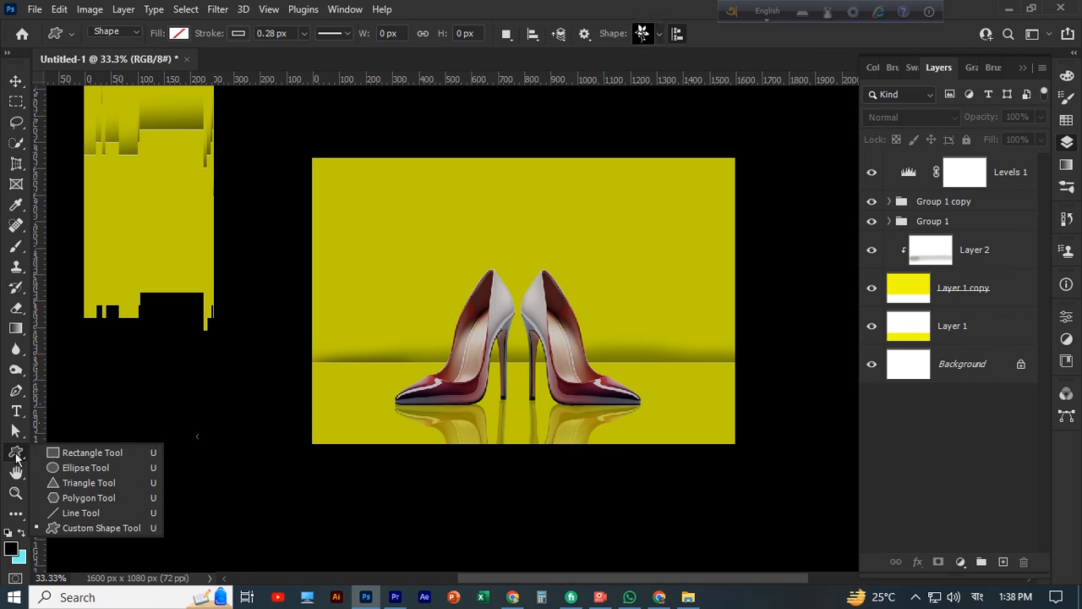
pyautogui.click(85, 450)
pyautogui.moveTo(365, 235); pyautogui.dragTo(649, 323)
pyautogui.moveTo(504, 237); pyautogui.dragTo(457, 177)
pyautogui.press('v')
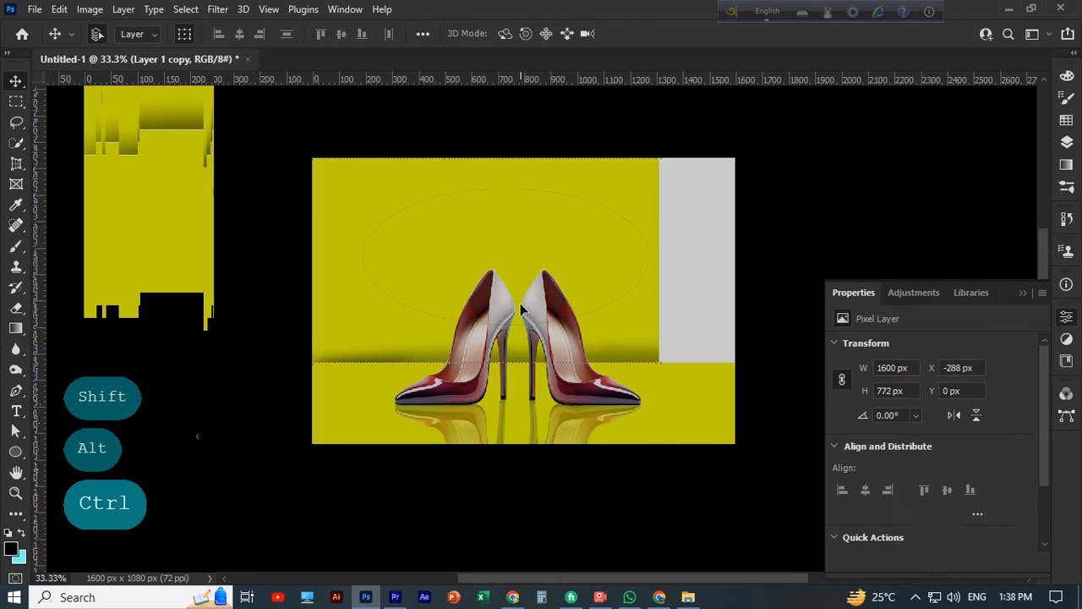
pyautogui.hotkey('ctrl', 'z')
# Delete the Ellipse 1 shape layer from the composition
pyautogui.click(838, 182)
pyautogui.click(537, 206)
pyautogui.scroll(-1, 538, 208)
pyautogui.scroll(1, 538, 210)
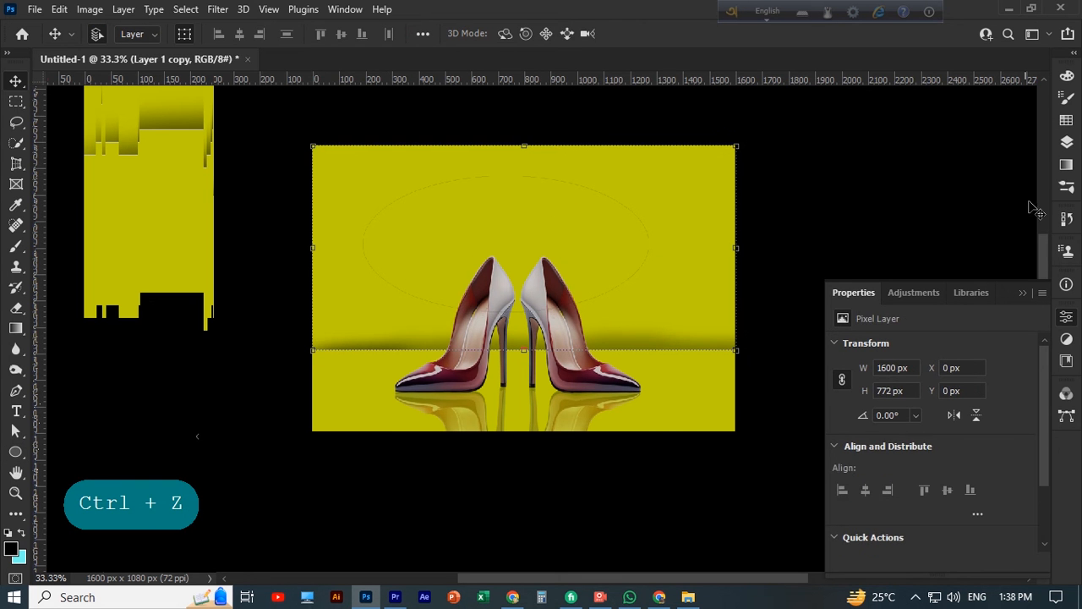
pyautogui.click(1023, 293)
pyautogui.click(1067, 143)
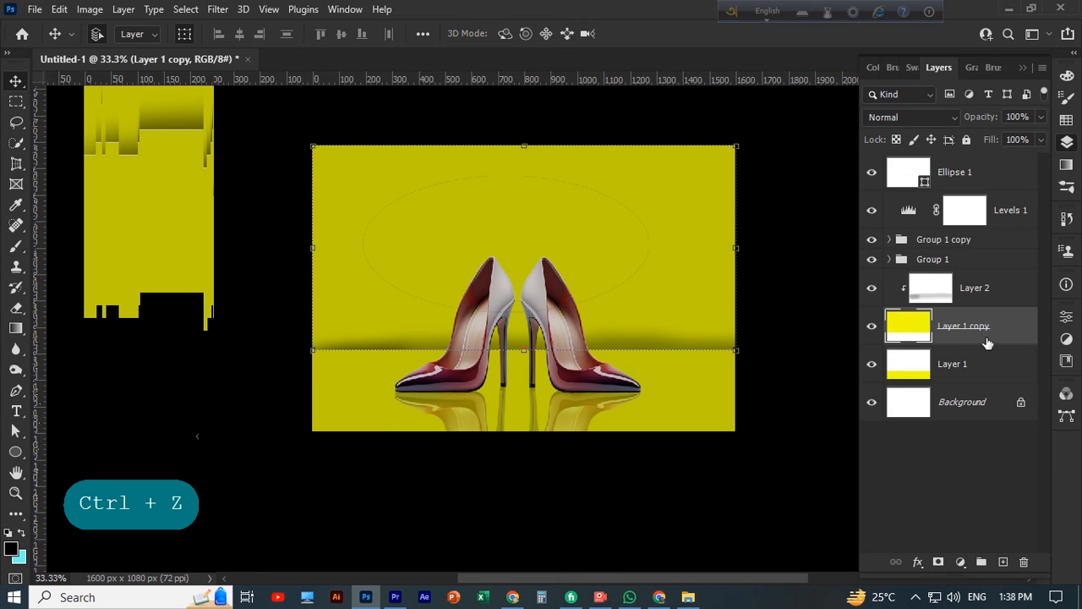
pyautogui.click(974, 177)
pyautogui.press('Delete')
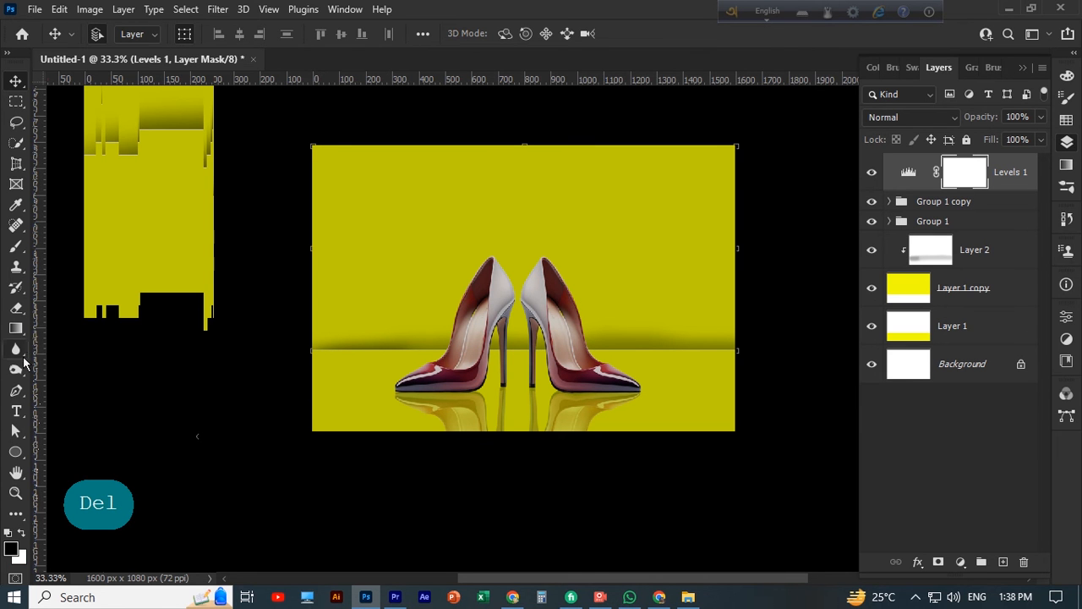
# Dab black (000000) on the Levels 1 mask with a soft 1500 px brush at 38% opacity to brighten the area around the shoes
pyautogui.click(16, 328)
pyautogui.click(15, 243)
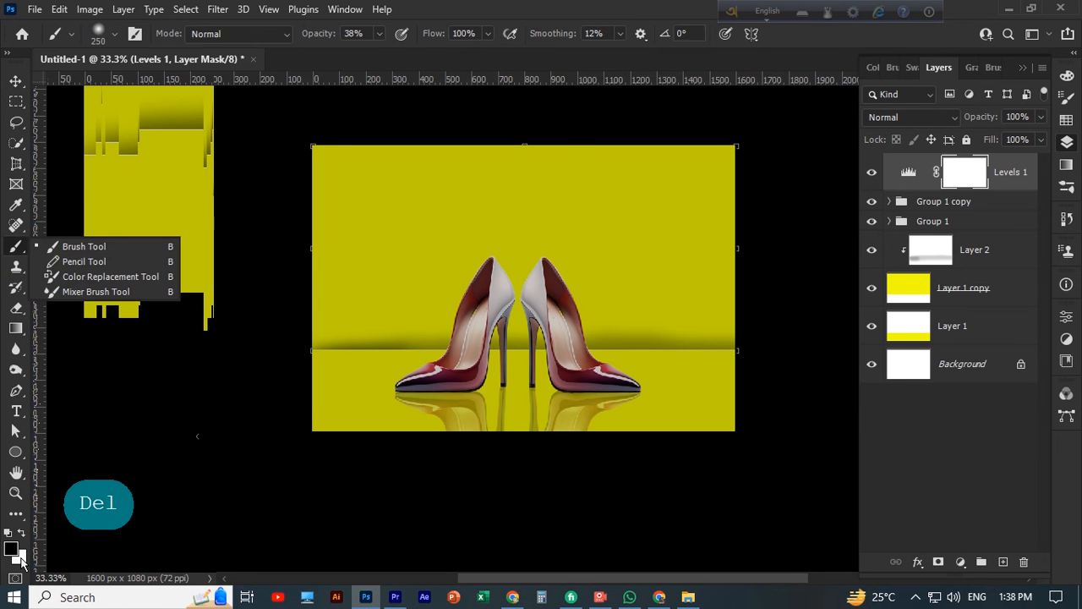
pyautogui.click(21, 558)
pyautogui.click(1007, 303)
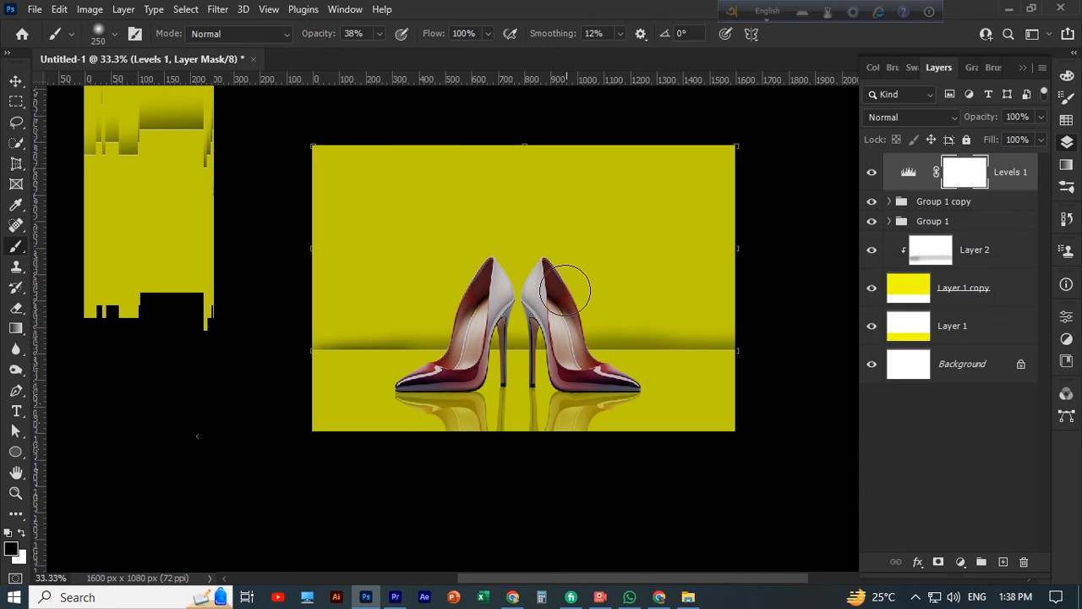
pyautogui.press(']')
pyautogui.press(']')
pyautogui.press(']')
pyautogui.press(']')
pyautogui.press(']')
pyautogui.press(']')
pyautogui.press(']')
pyautogui.press(']')
pyautogui.press(']')
pyautogui.press(']')
pyautogui.press(']')
pyautogui.press(']')
pyautogui.click(517, 264)
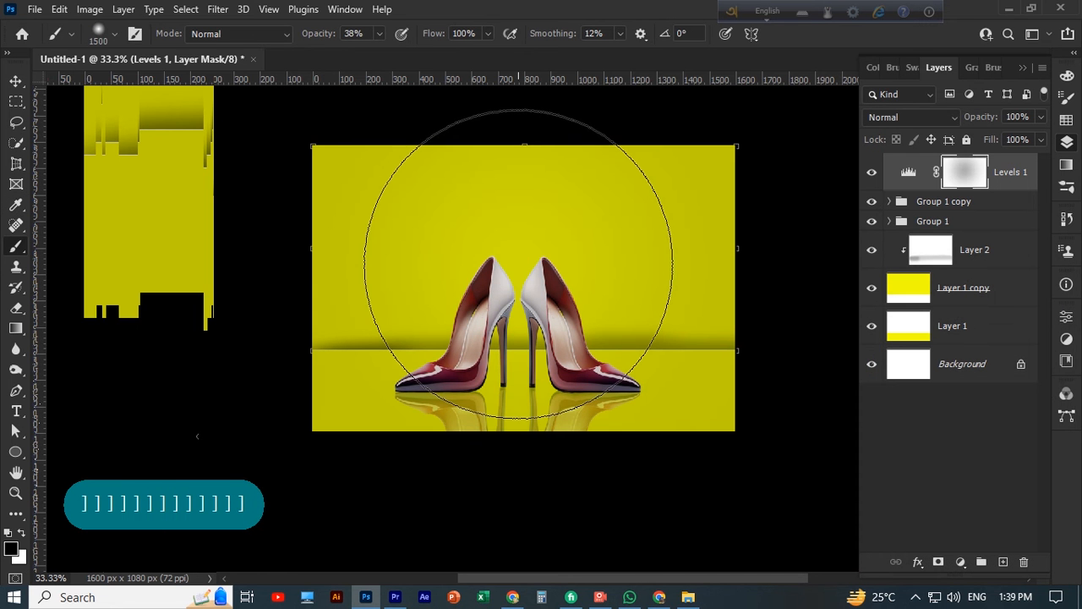
pyautogui.hotkey('ctrl', 'z')
pyautogui.click(11, 549)
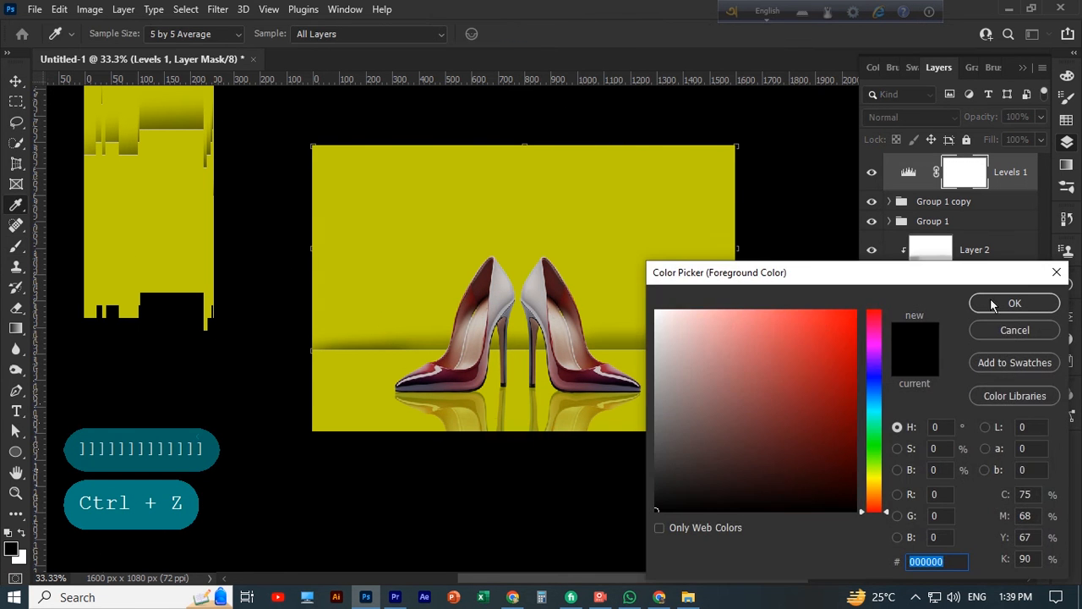
pyautogui.click(1008, 302)
pyautogui.click(516, 269)
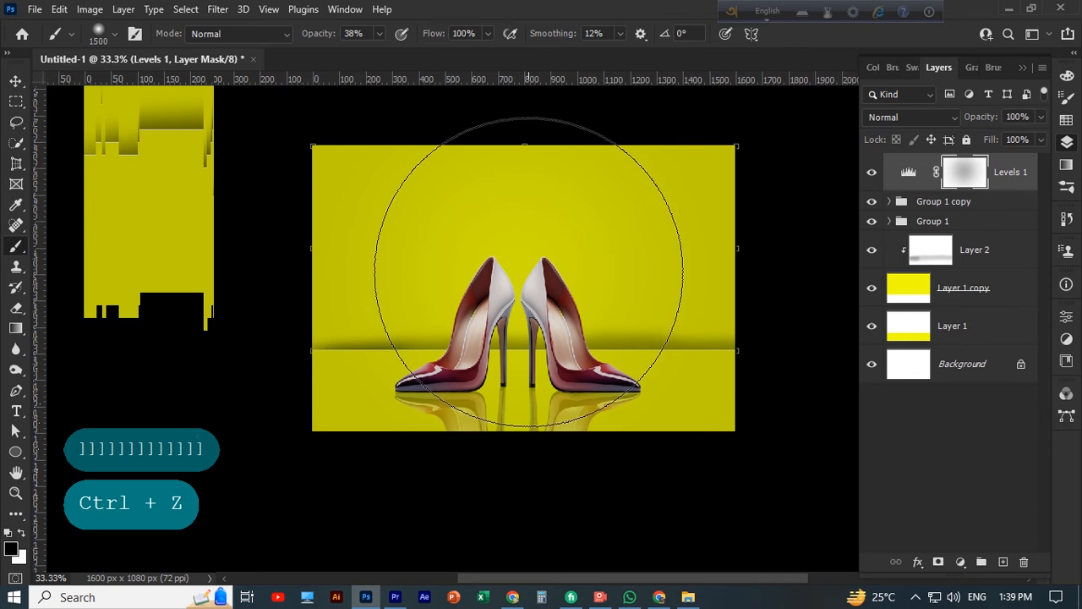
# Try dabbing white on the Levels 1 mask over the shoes, and undo those dabs along with several earlier black ones
pyautogui.press('x')
pyautogui.click(530, 265)
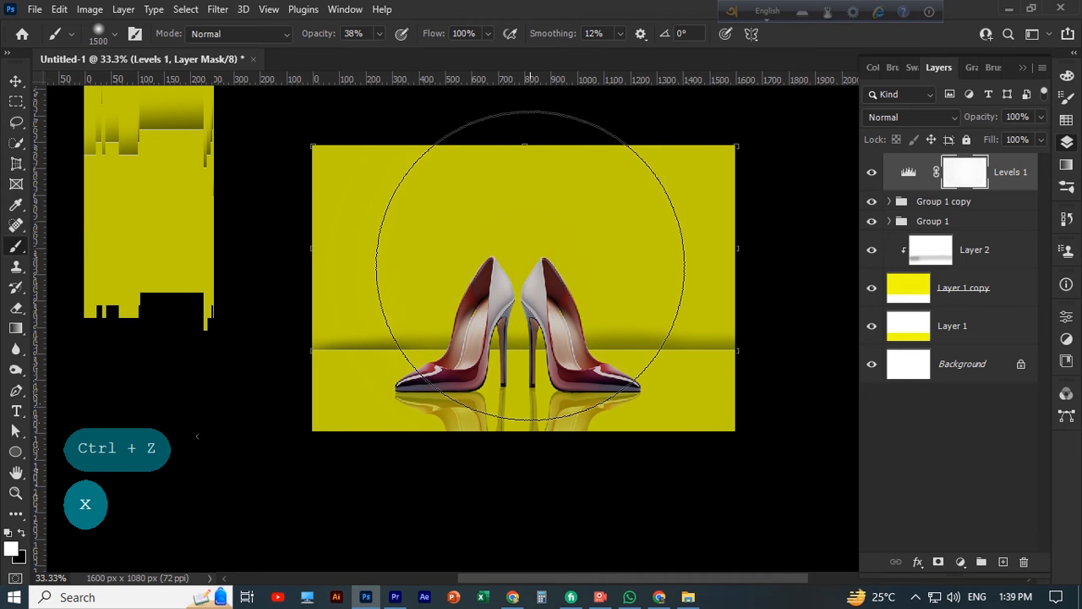
pyautogui.click(530, 265)
pyautogui.hotkey('ctrl', 'z')
pyautogui.hotkey('ctrl', 'z')
pyautogui.hotkey('ctrl', 'z')
pyautogui.hotkey('ctrl', 'z')
pyautogui.hotkey('ctrl', 'z')
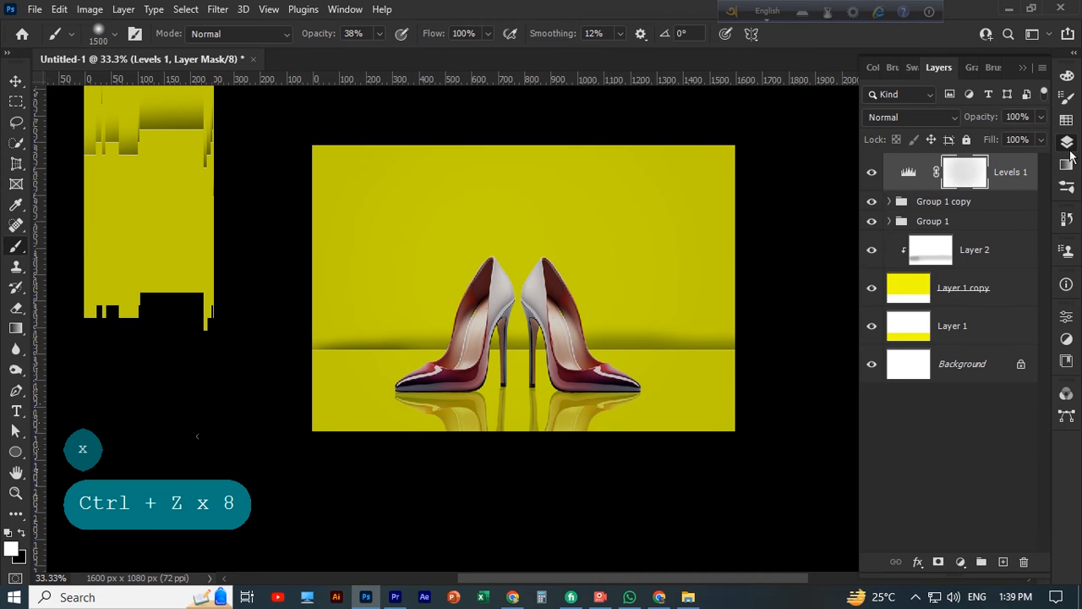
# Add a new layer above Levels 1, try a soft black dab over the shoes, and undo the dab
pyautogui.click(1003, 562)
pyautogui.click(520, 363)
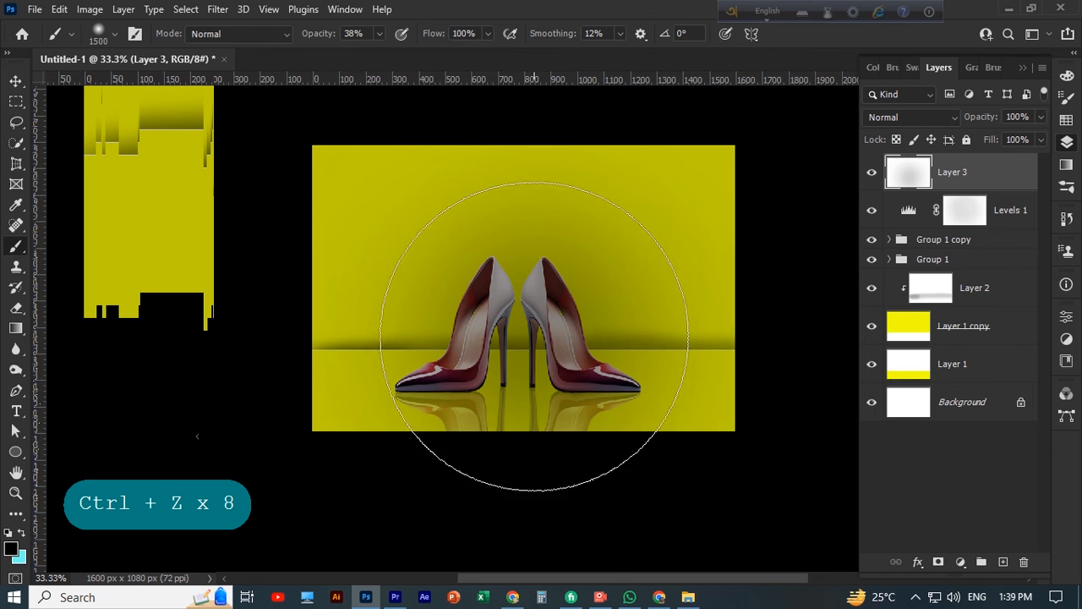
pyautogui.hotkey('ctrl', 'z')
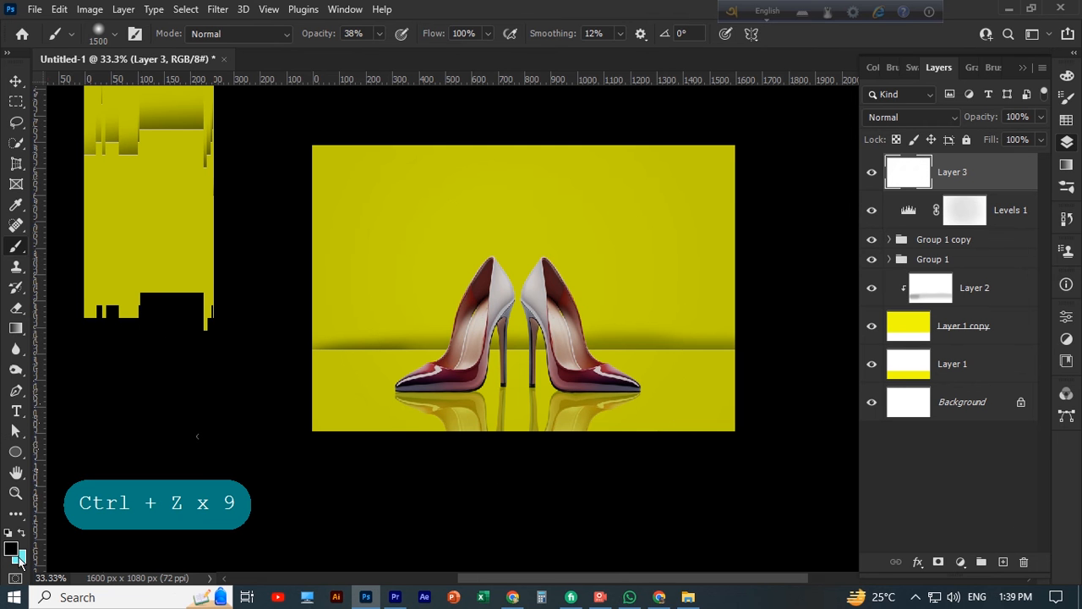
# Paint a soft light cyan dab over the shoes on Layer 3 and move the layer directly below Layer 1 copy
pyautogui.click(19, 558)
pyautogui.click(1017, 302)
pyautogui.press('x')
pyautogui.click(530, 294)
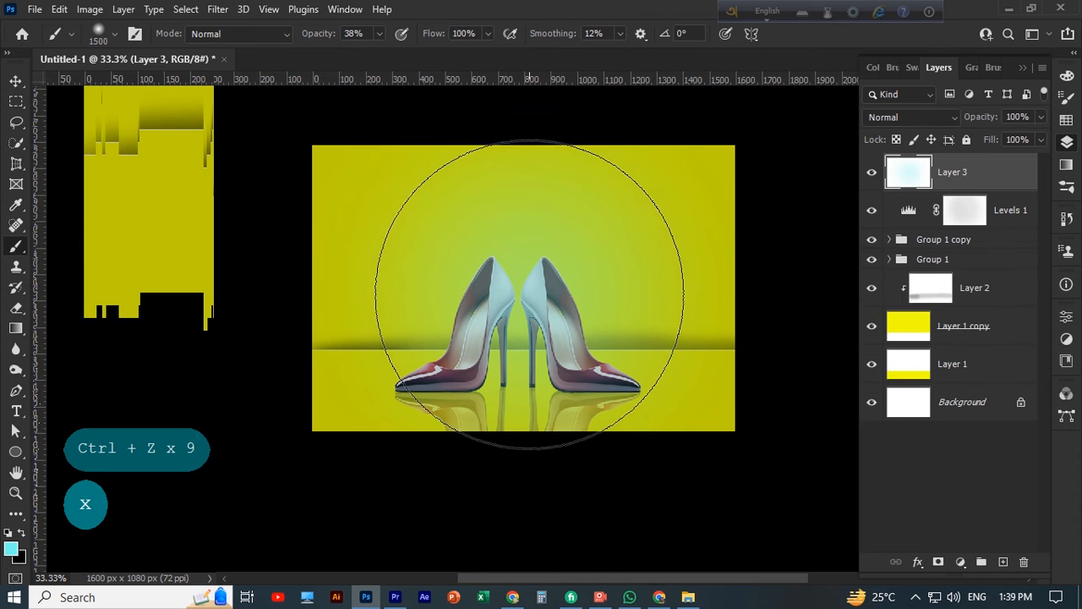
pyautogui.moveTo(963, 172)
pyautogui.mouseDown()
pyautogui.moveTo(998, 321)
pyautogui.moveTo(983, 363)
pyautogui.moveTo(984, 314)
pyautogui.moveTo(989, 339)
pyautogui.mouseUp()
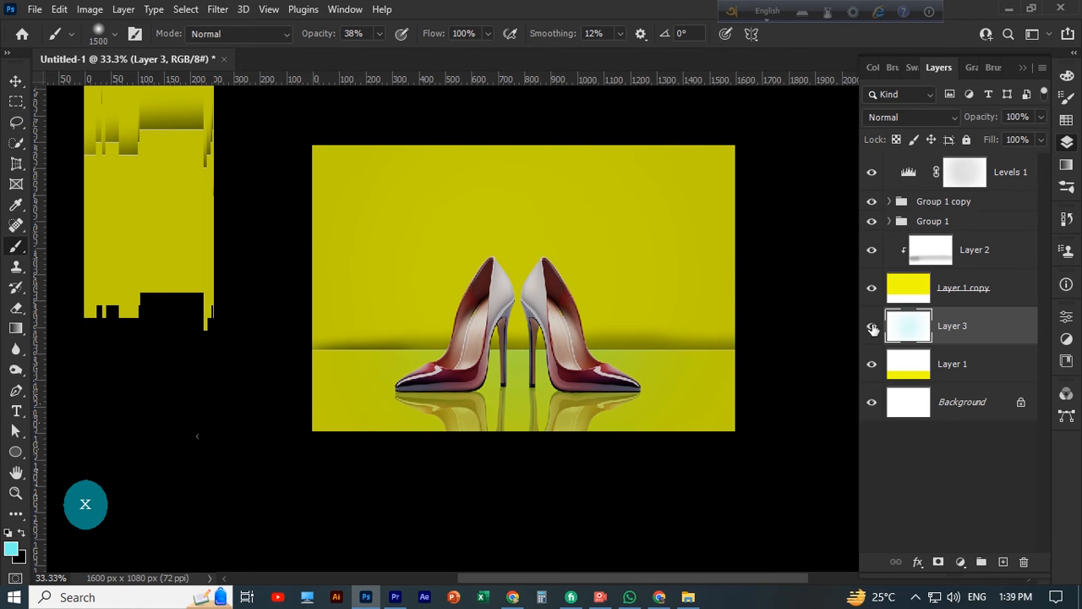
# Dab light cyan on Layer 3 across the floor's full width with the soft brush, and deselect the layer
pyautogui.click(488, 360)
pyautogui.click(599, 372)
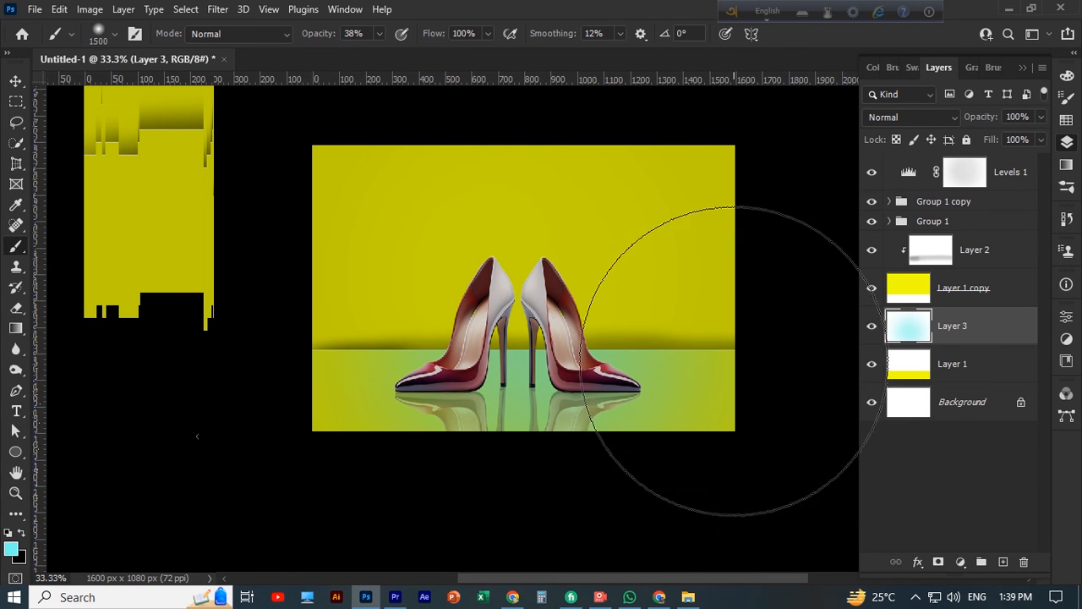
pyautogui.click(731, 359)
pyautogui.click(312, 374)
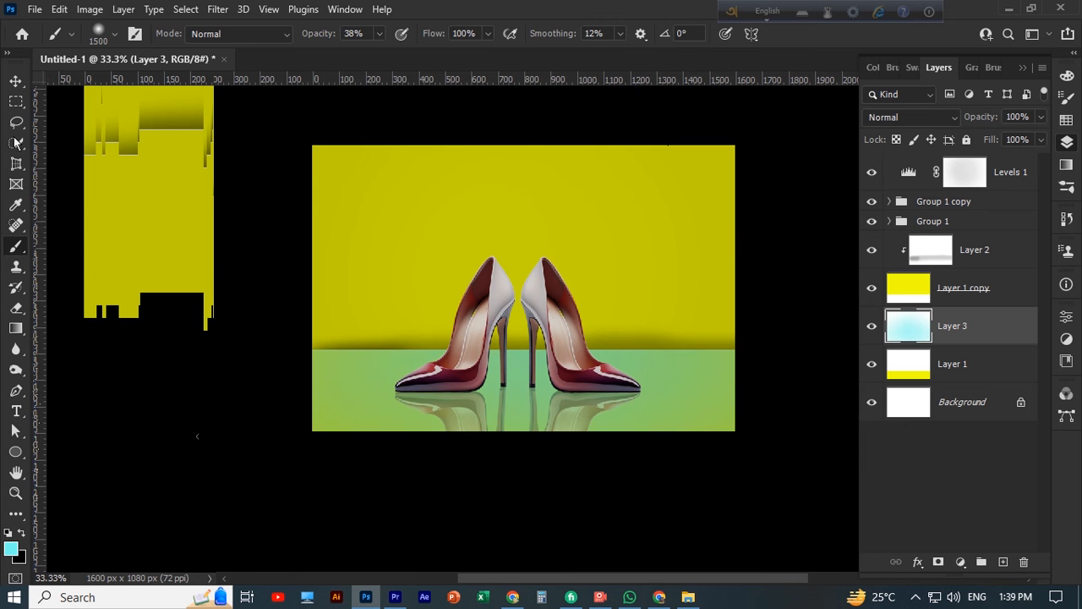
pyautogui.click(16, 82)
pyautogui.click(192, 387)
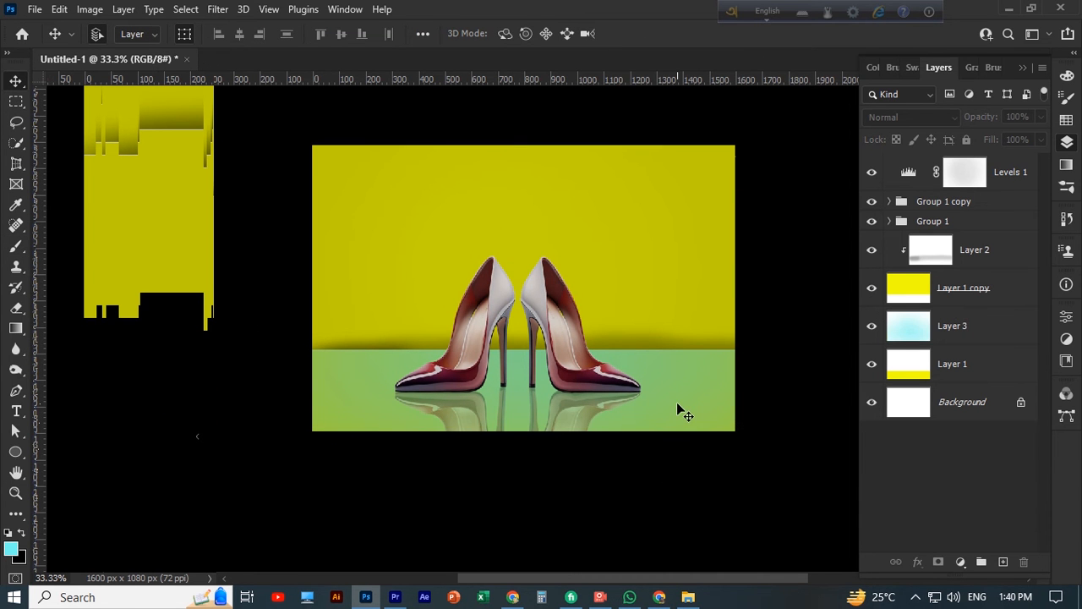
pyautogui.scroll(2, 676, 402)
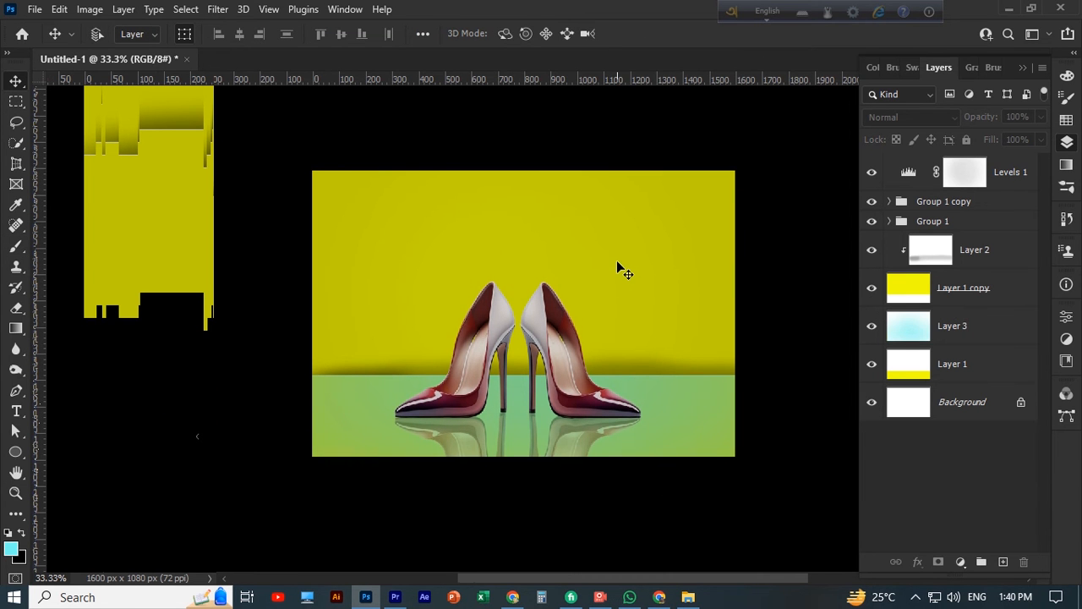
pyautogui.hotkey('ctrl', '+')
pyautogui.click(541, 195)
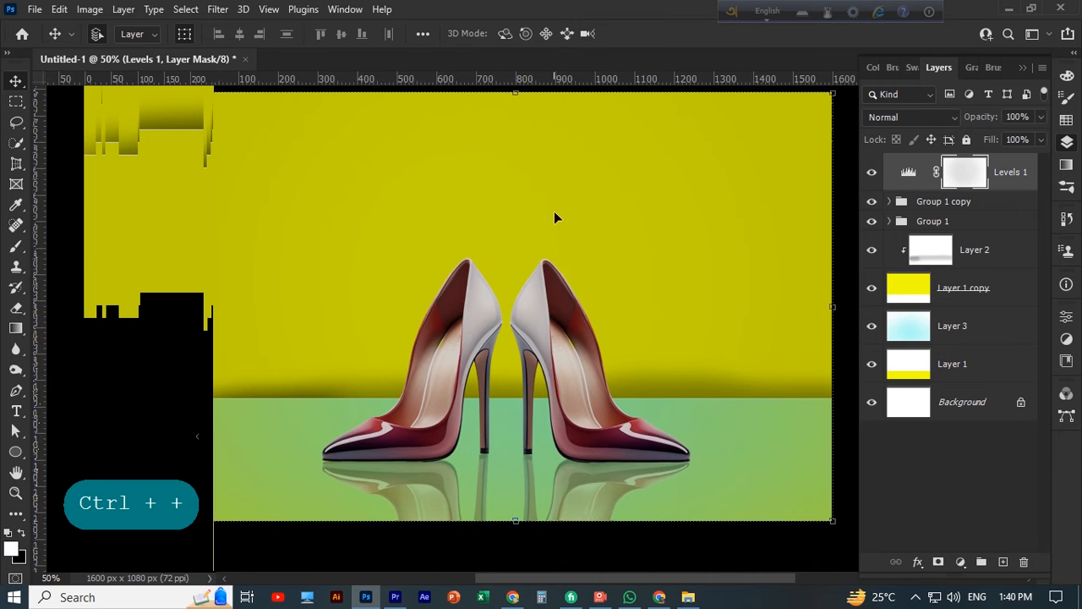
pyautogui.click(600, 594)
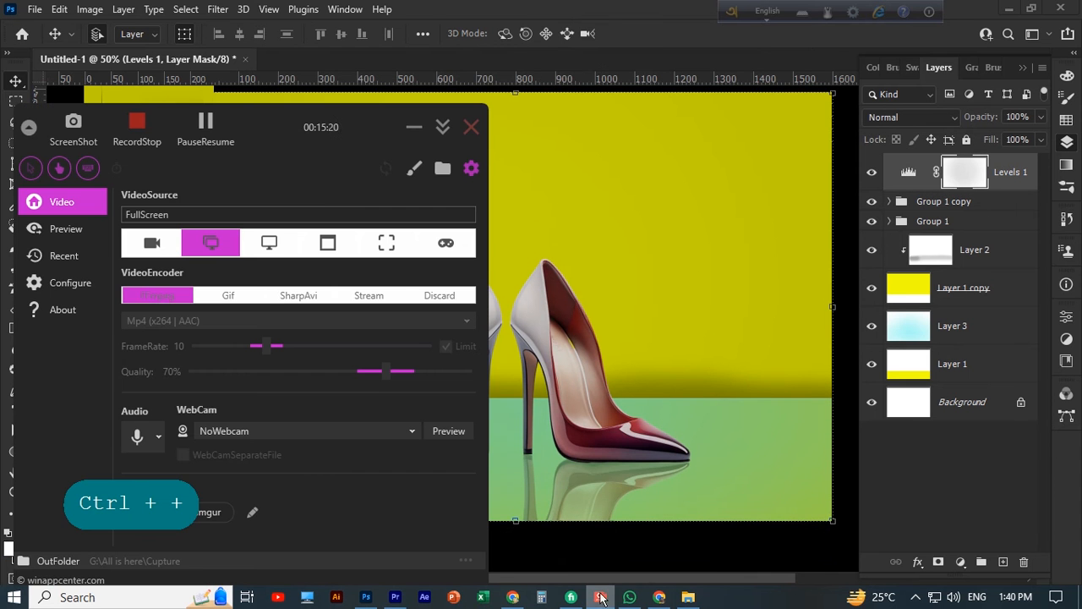
pyautogui.click(207, 125)
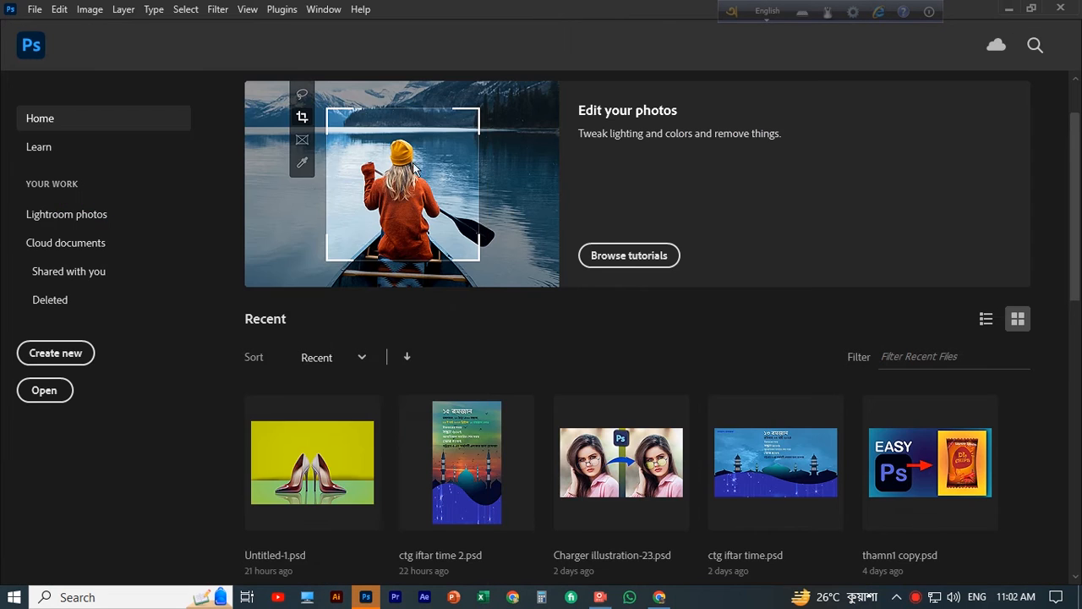
pyautogui.scroll(-3, 541, 338)
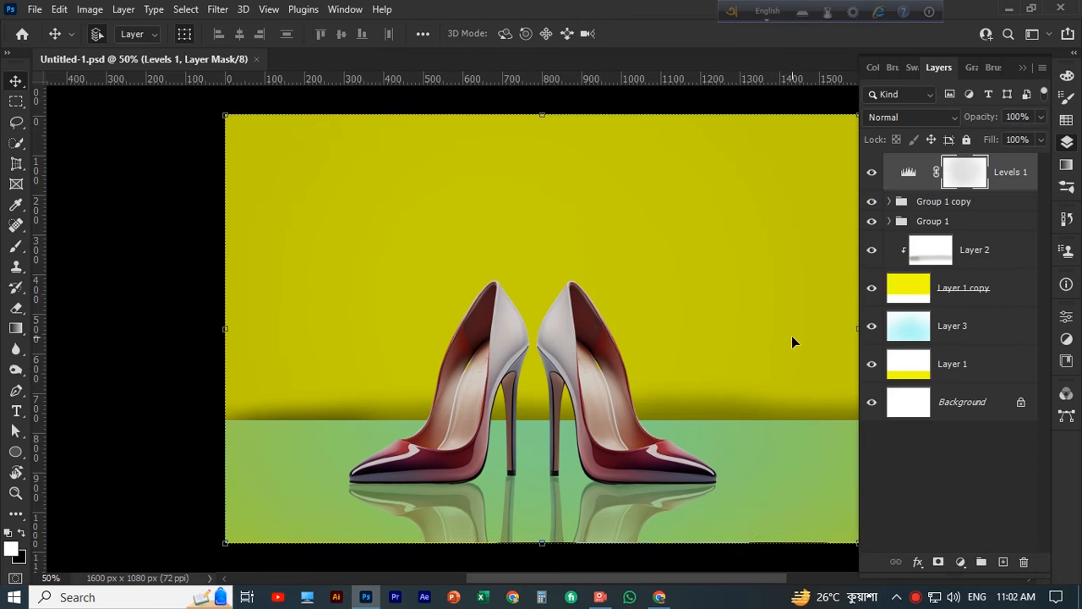
pyautogui.scroll(-2, 792, 337)
pyautogui.press('space')
pyautogui.moveTo(778, 351); pyautogui.dragTo(707, 372)
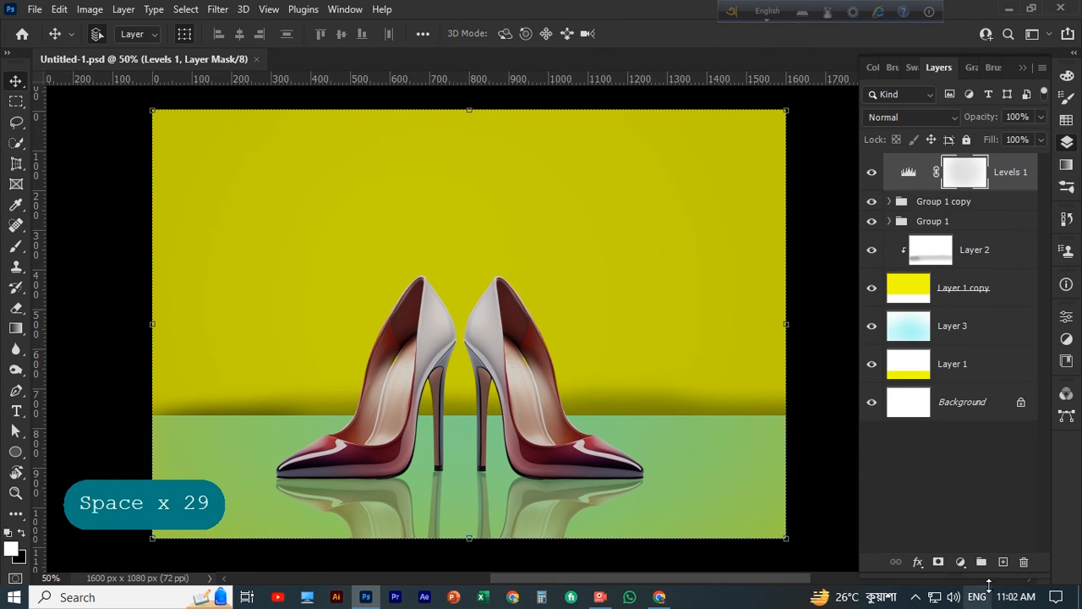
# Add a new layer and start a Pen path curving from the canvas's top-left corner to a sharp corner at the floor line, about 460 px across
pyautogui.click(1004, 561)
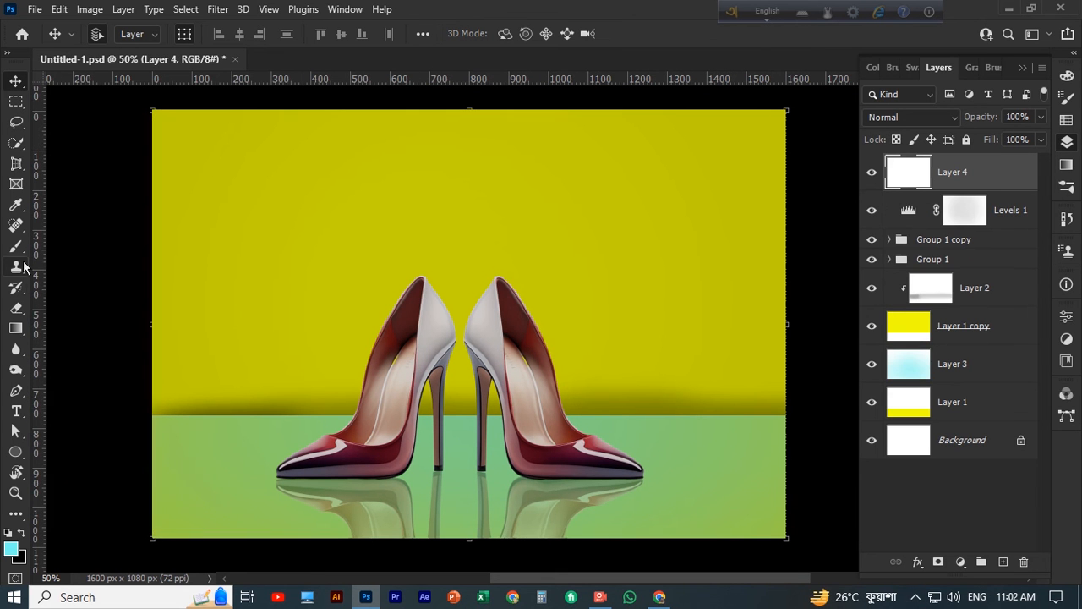
pyautogui.click(24, 389)
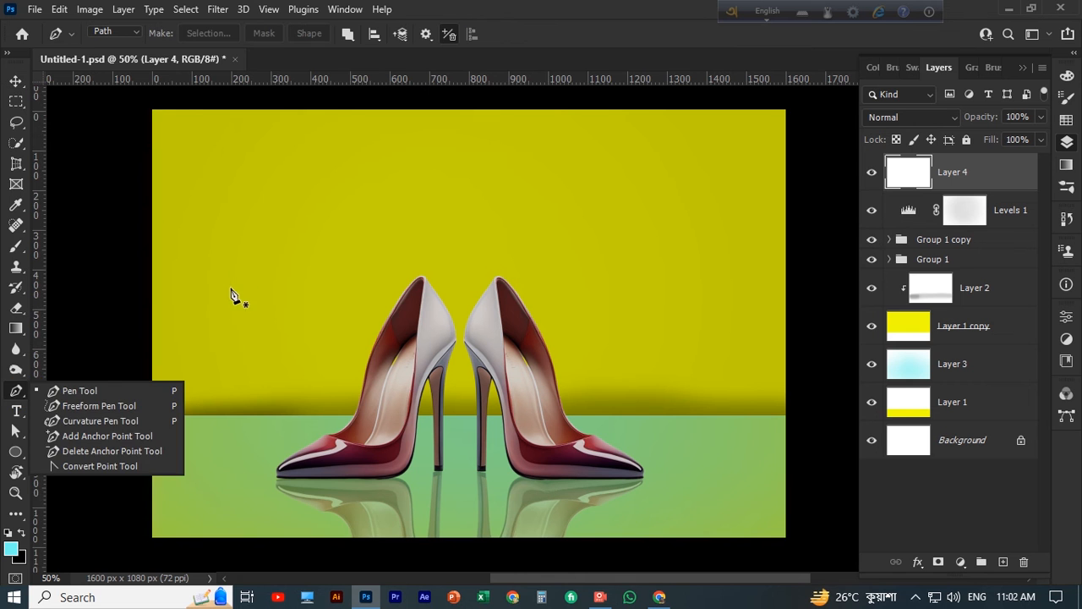
pyautogui.click(154, 110)
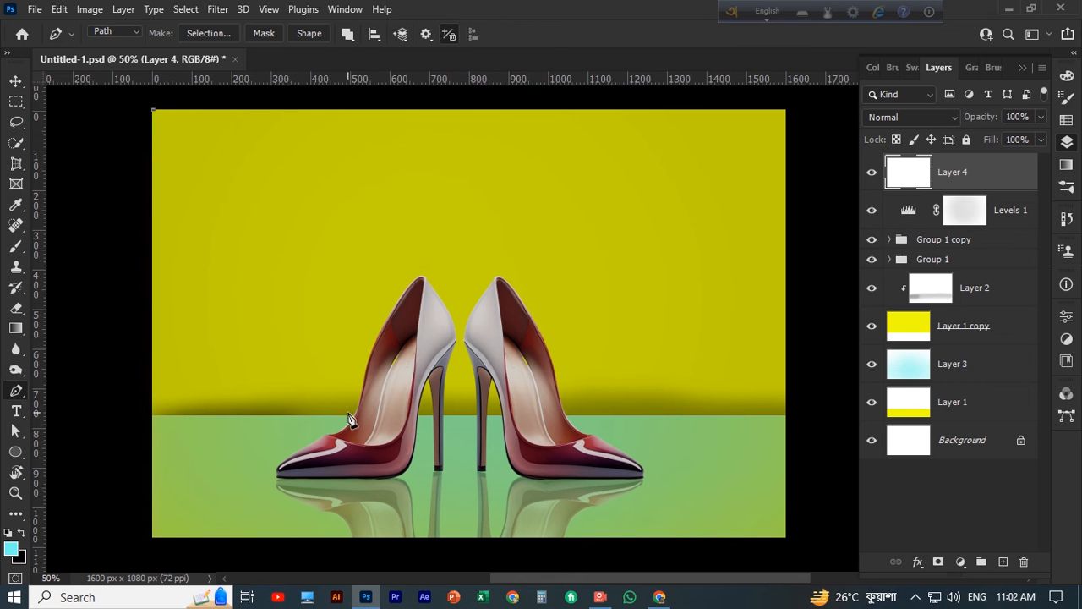
pyautogui.moveTo(331, 412); pyautogui.dragTo(527, 465)
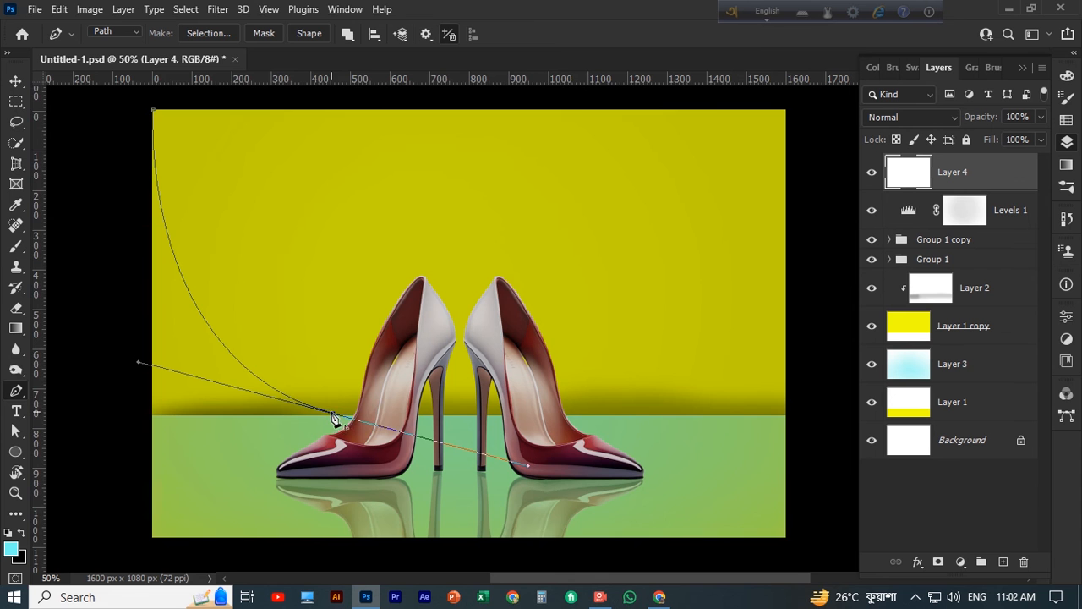
pyautogui.keyDown('alt'); pyautogui.click(334, 419); pyautogui.keyUp('alt')
pyautogui.moveTo(433, 127); pyautogui.dragTo(513, 100)
pyautogui.scroll(1, 430, 220)
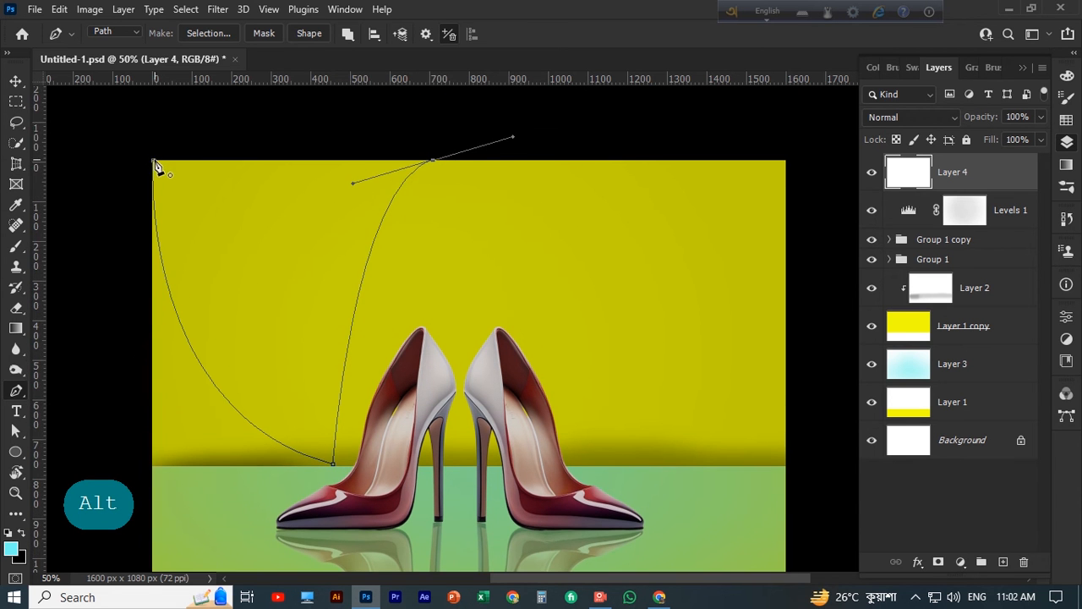
pyautogui.scroll(-1, 212, 186)
pyautogui.hotkey('ctrl', 'z')
pyautogui.hotkey('ctrl', 'z')
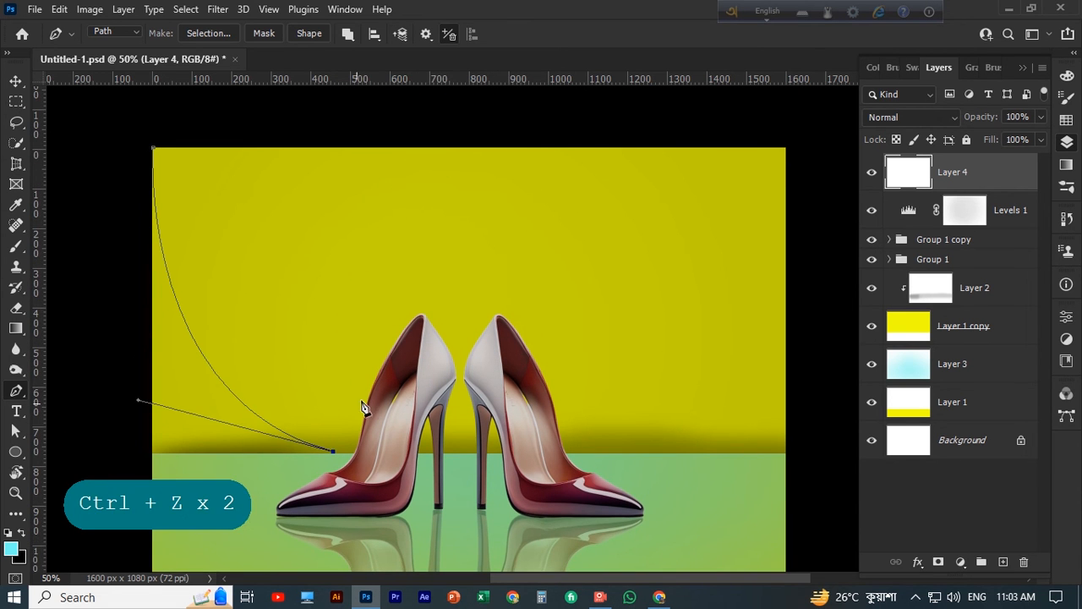
# Curve the path up to the canvas's upper edge about 630 px across and close it at the top-left corner
pyautogui.moveTo(404, 150); pyautogui.dragTo(474, 120)
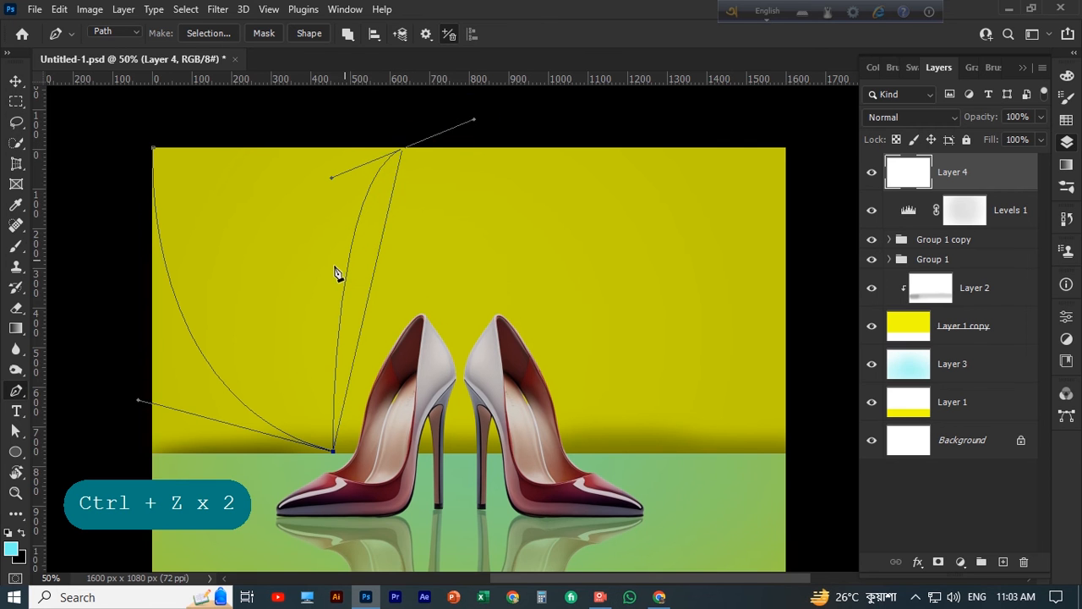
pyautogui.scroll(-1, 431, 231)
pyautogui.keyDown('alt'); pyautogui.click(403, 136); pyautogui.keyUp('alt')
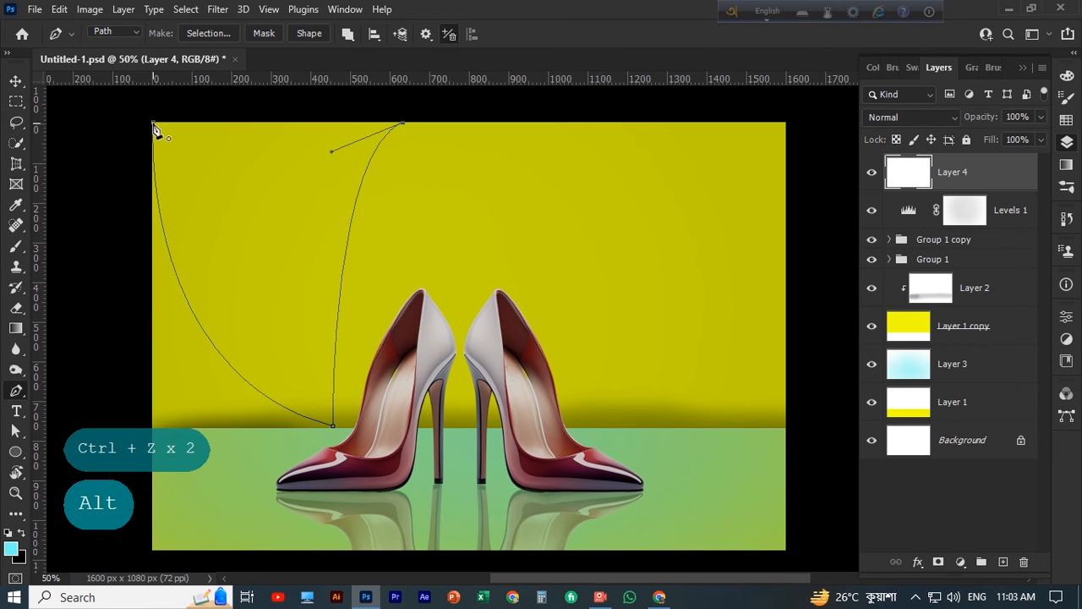
pyautogui.scroll(1, 283, 227)
pyautogui.scroll(1, 620, 189)
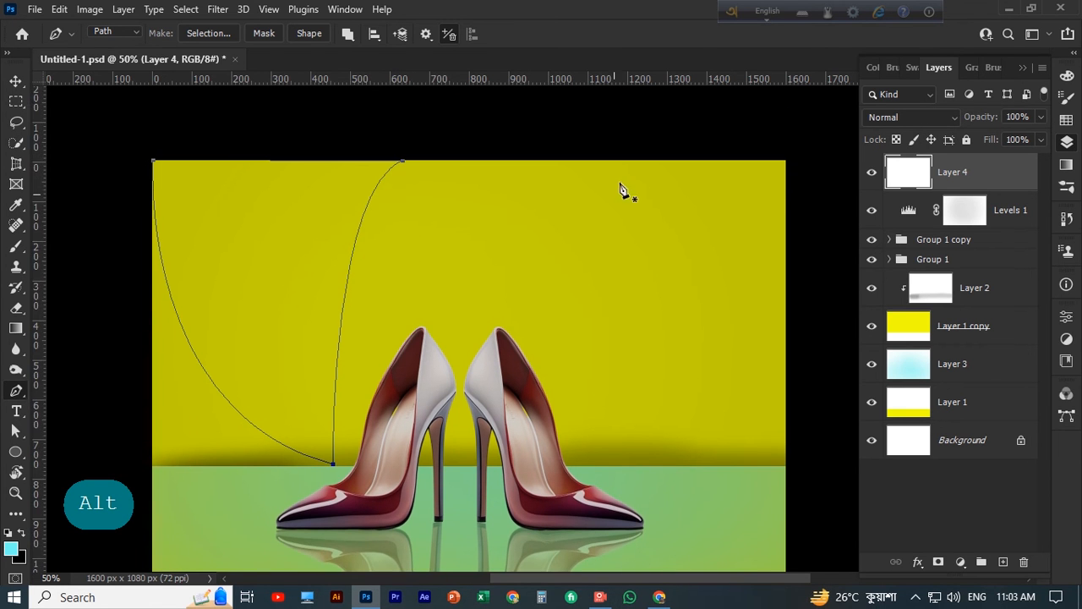
# Set the background colour to bright red (ff0315)
pyautogui.rightClick(311, 235)
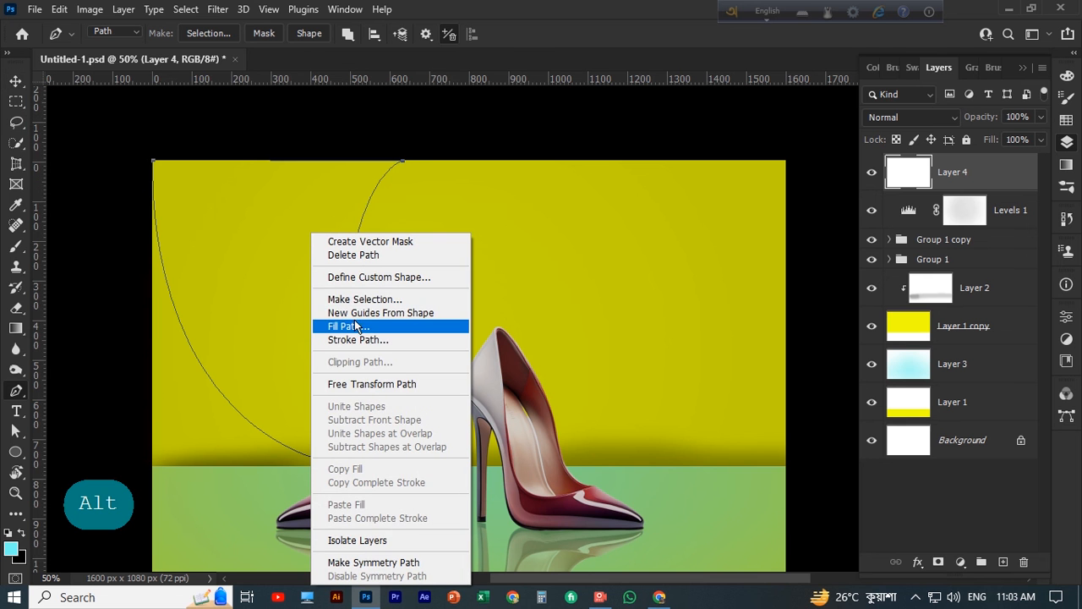
pyautogui.click(15, 85)
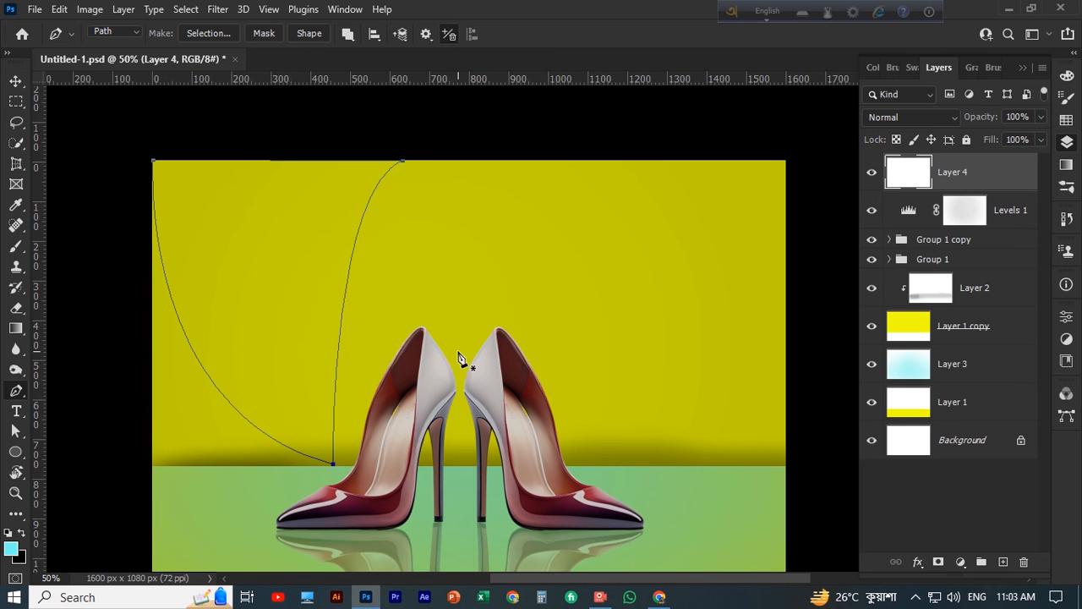
pyautogui.click(994, 171)
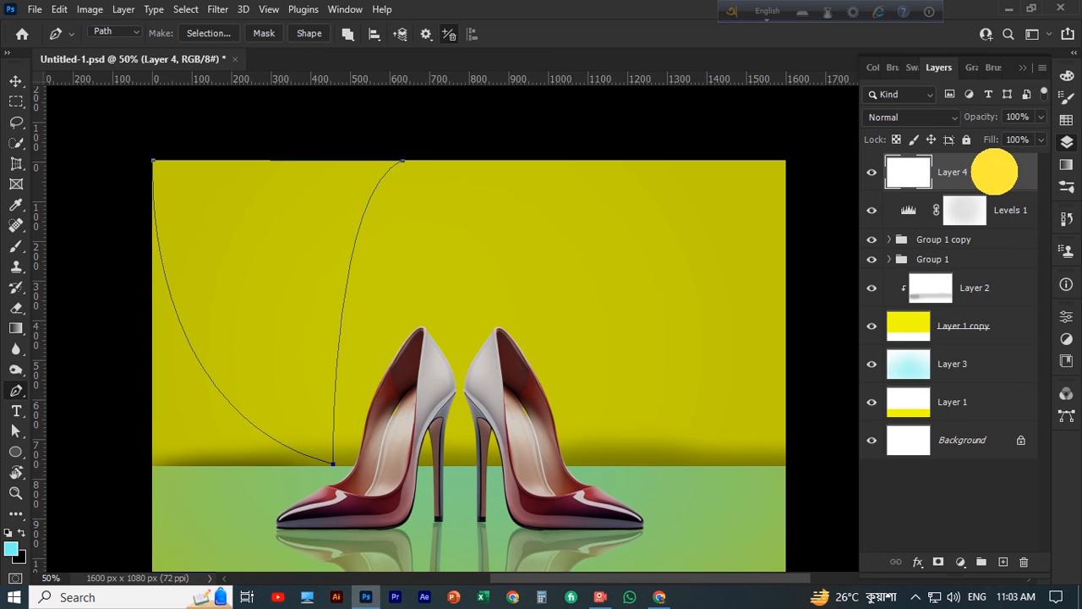
pyautogui.click(18, 556)
pyautogui.click(873, 311)
pyautogui.click(852, 311)
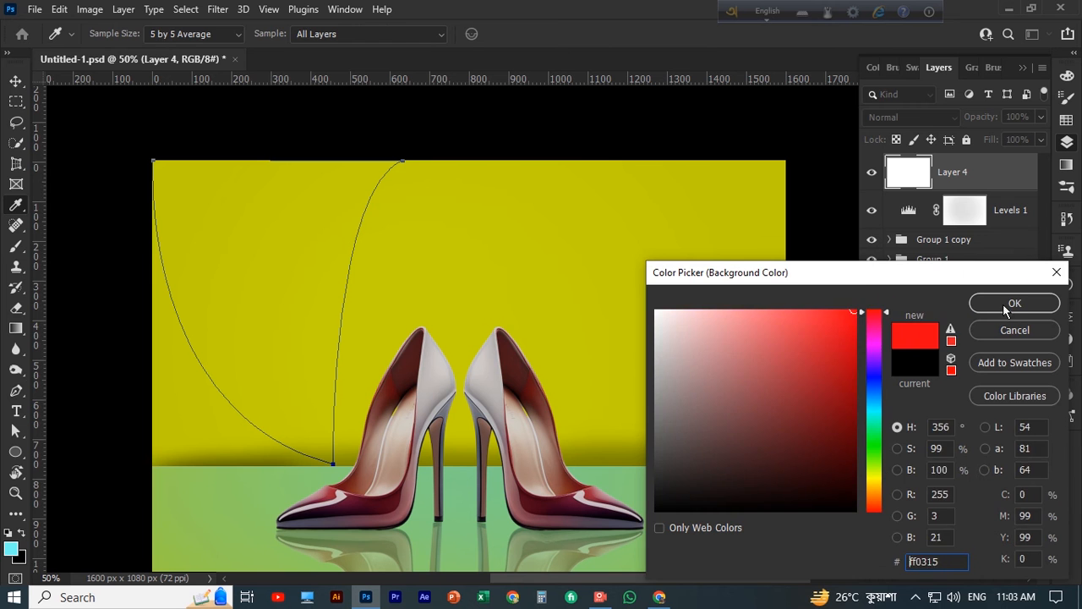
pyautogui.click(1006, 304)
# Turn the closed path into a selection, fill it with the red background colour on Layer 4, and deselect
pyautogui.hotkey('ctrl', 'Return')
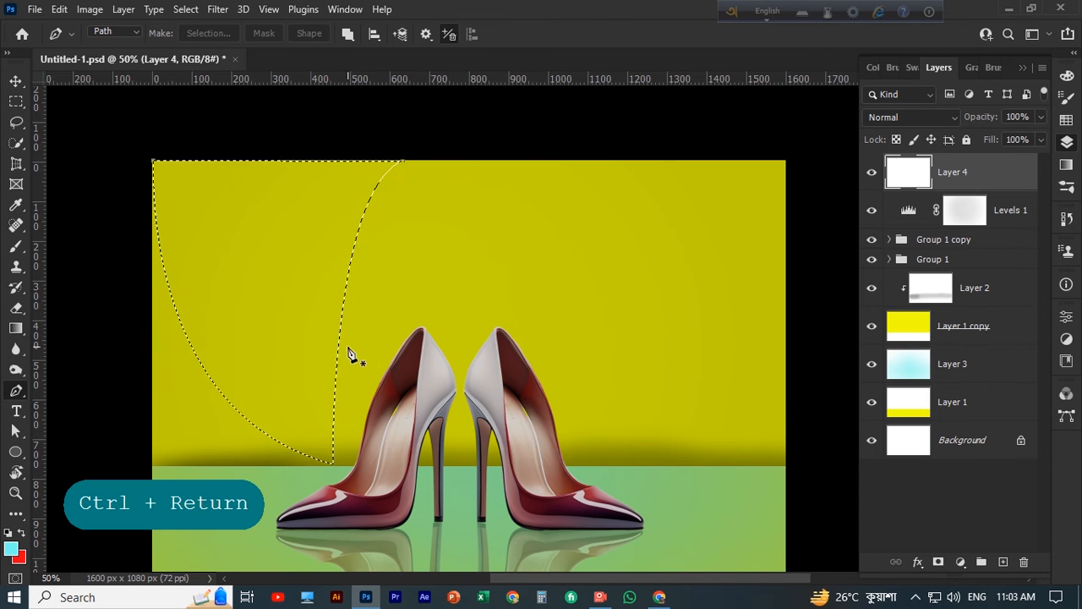
pyautogui.hotkey('alt', 'Delete')
pyautogui.hotkey('ctrl', 'Delete')
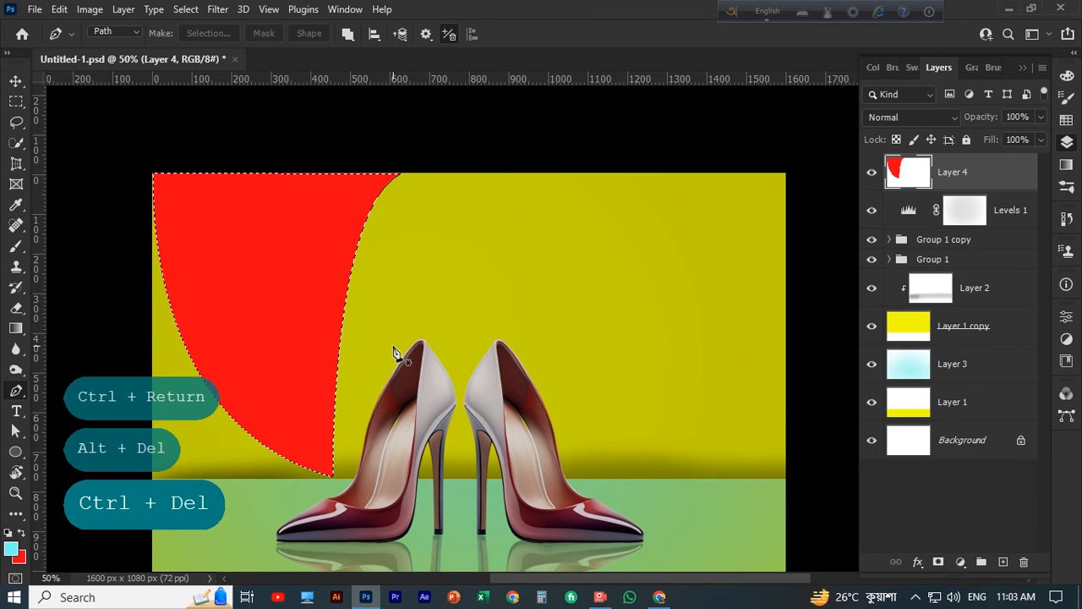
pyautogui.click(16, 81)
pyautogui.hotkey('ctrl', 'd')
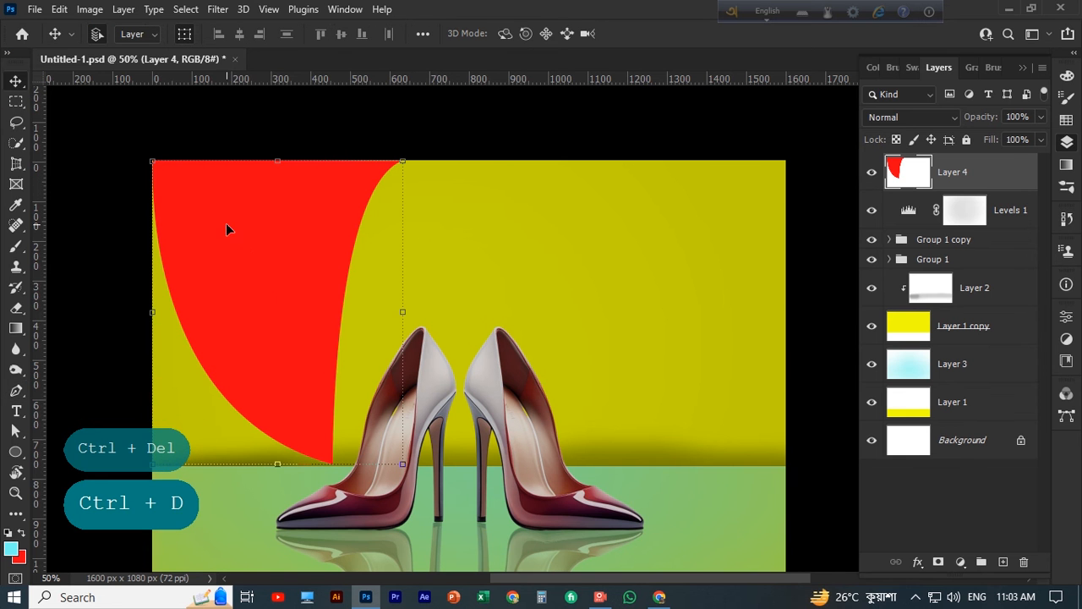
# Duplicate the red Layer 4 shape slightly down and to the left, and stack the copy beneath Layer 4
pyautogui.click(965, 210)
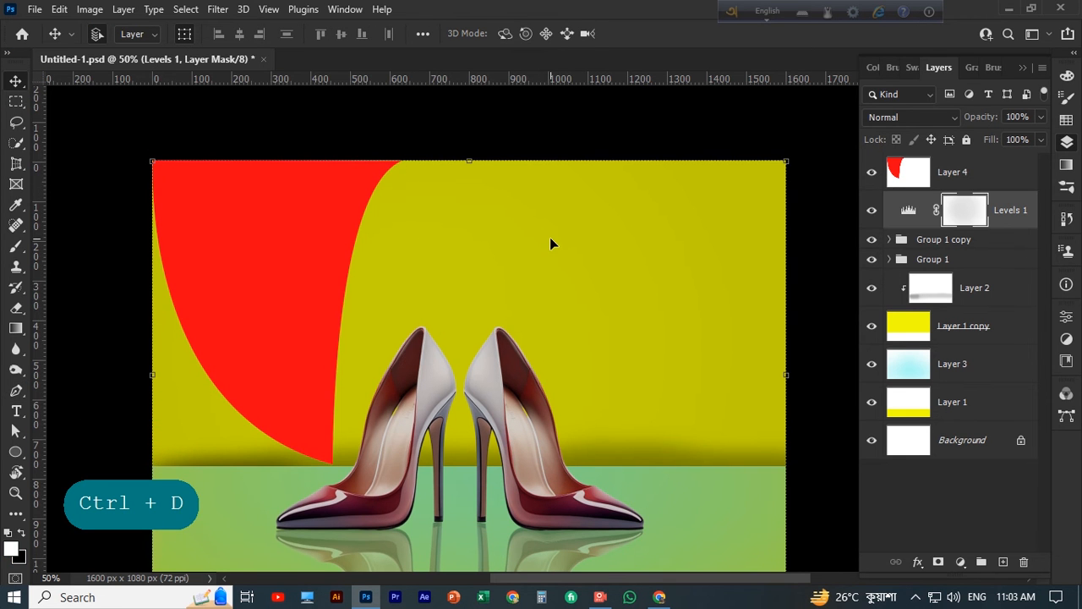
pyautogui.click(297, 273)
pyautogui.moveTo(295, 275); pyautogui.dragTo(284, 290)
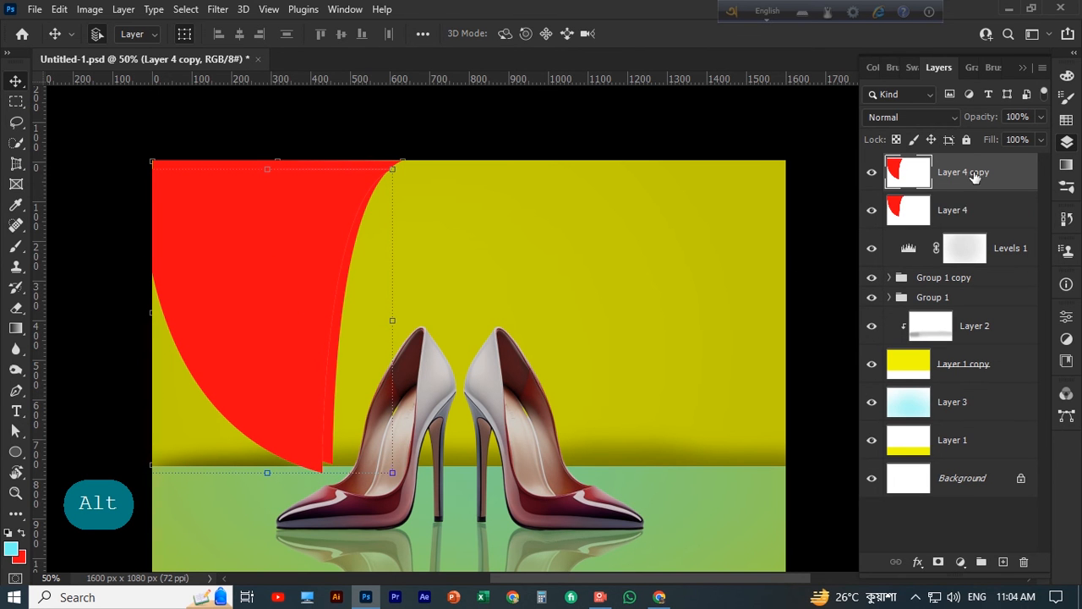
pyautogui.moveTo(974, 176)
pyautogui.mouseDown()
pyautogui.moveTo(990, 212)
pyautogui.moveTo(967, 167)
pyautogui.mouseUp()
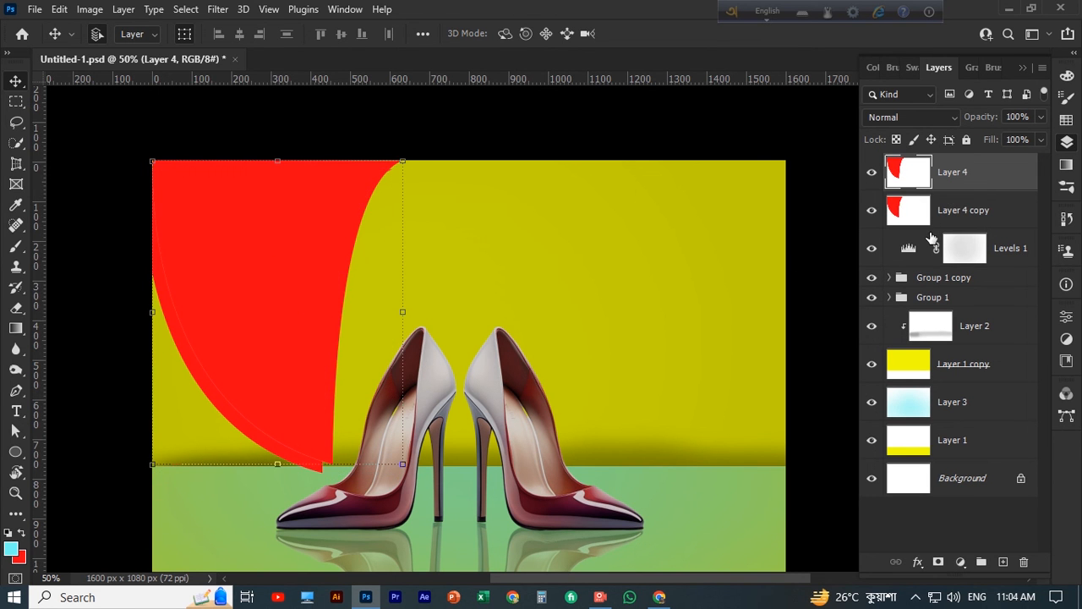
pyautogui.press('Up')
pyautogui.press('Up')
pyautogui.press('Up')
pyautogui.press('Up')
pyautogui.press('Up')
pyautogui.press('Down')
pyautogui.press('Down')
pyautogui.press('Down')
pyautogui.press('Down')
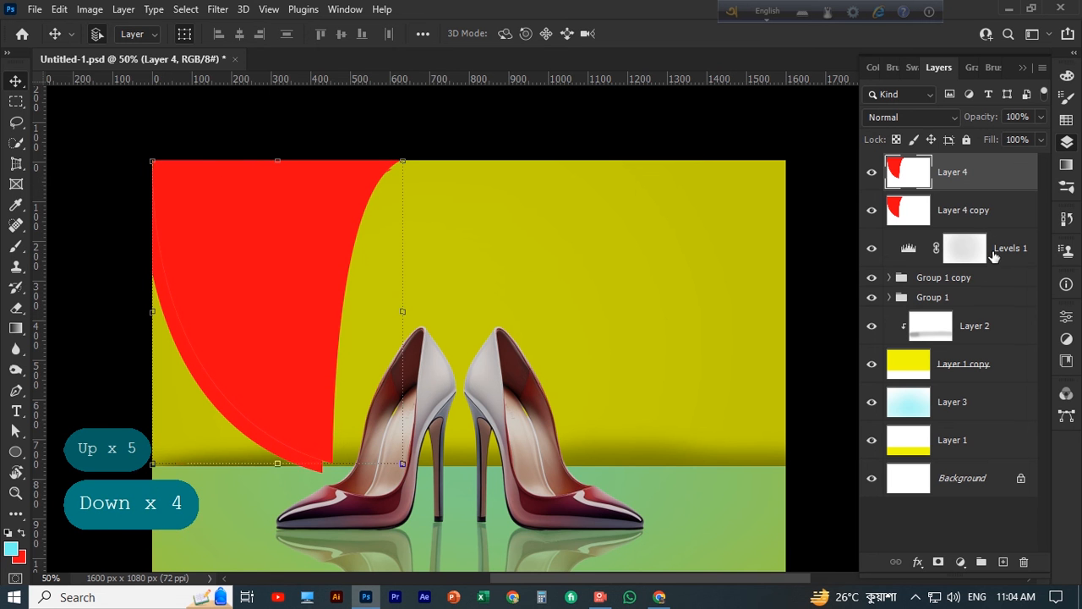
# Nudge the red Layer 4 copy upward and rotate it by about 1.87° beneath Layer 4
pyautogui.click(993, 213)
pyautogui.press('Up')
pyautogui.press('Up')
pyautogui.press('Up')
pyautogui.press('Up')
pyautogui.press('Up')
pyautogui.press('Up')
pyautogui.press('Up')
pyautogui.press('Up')
pyautogui.press('Up')
pyautogui.press('Up')
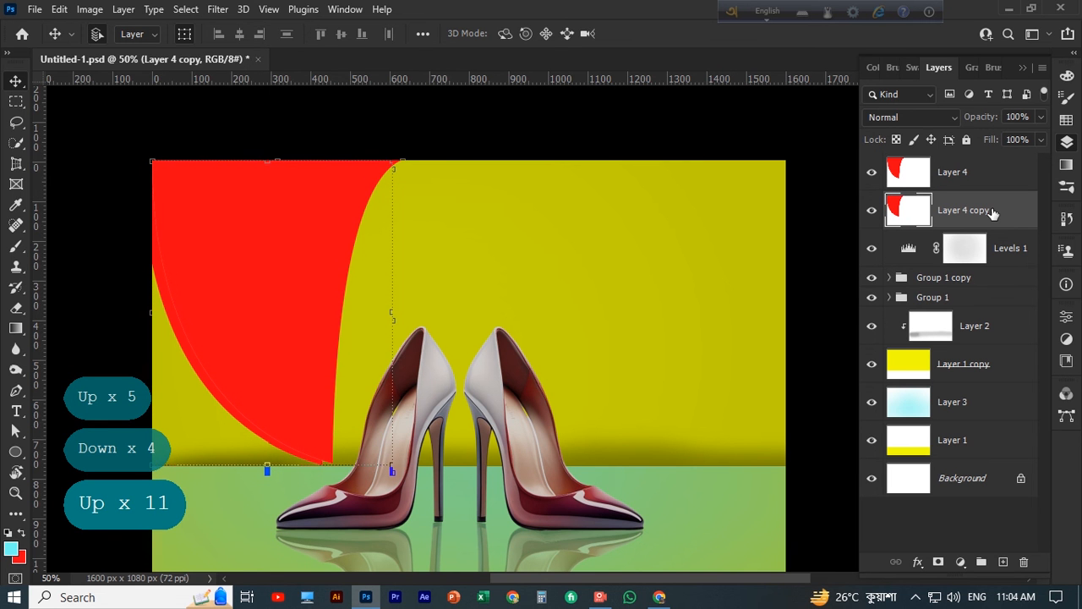
pyautogui.moveTo(404, 160); pyautogui.dragTo(419, 166)
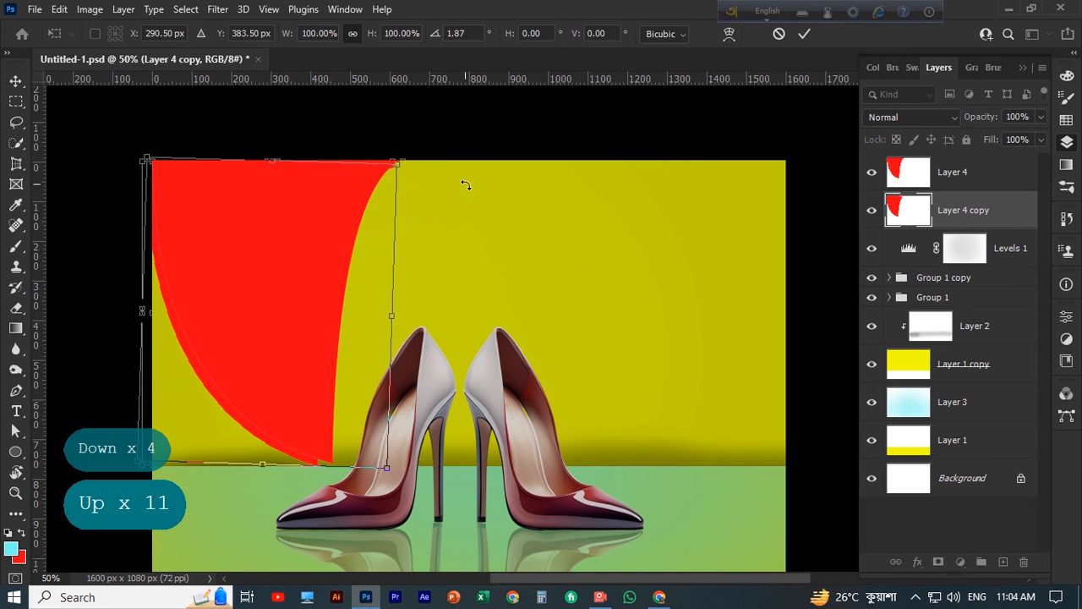
pyautogui.click(804, 34)
pyautogui.click(491, 138)
pyautogui.scroll(-1, 492, 138)
pyautogui.scroll(1, 499, 148)
# Load the Layer 4 copy shape as a selection, fill it with black as the background colour, and deselect
pyautogui.click(1008, 210)
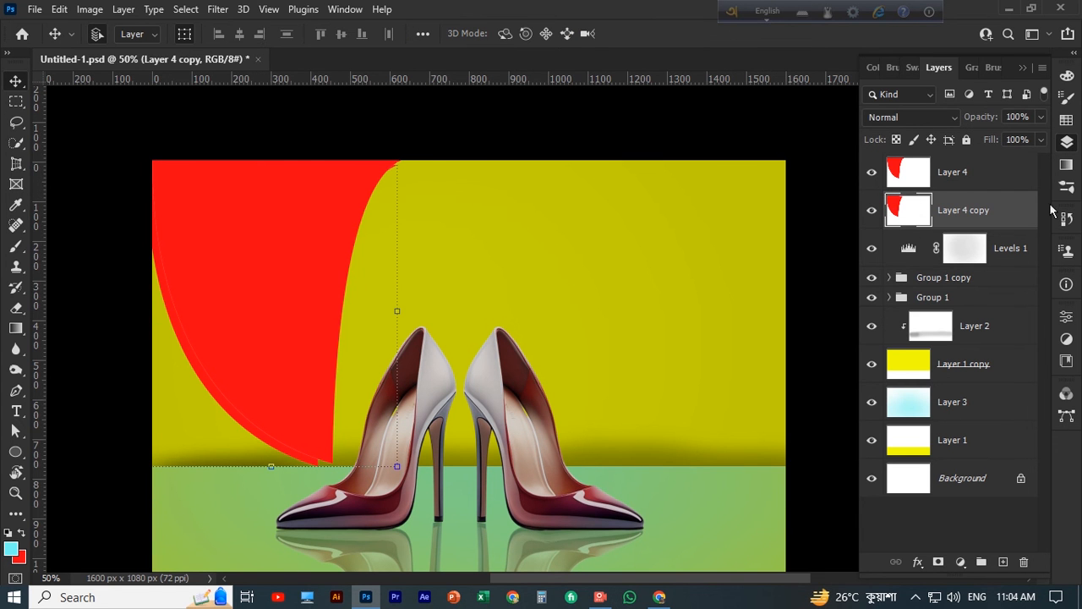
pyautogui.keyDown('ctrl'); pyautogui.click(908, 209); pyautogui.keyUp('ctrl')
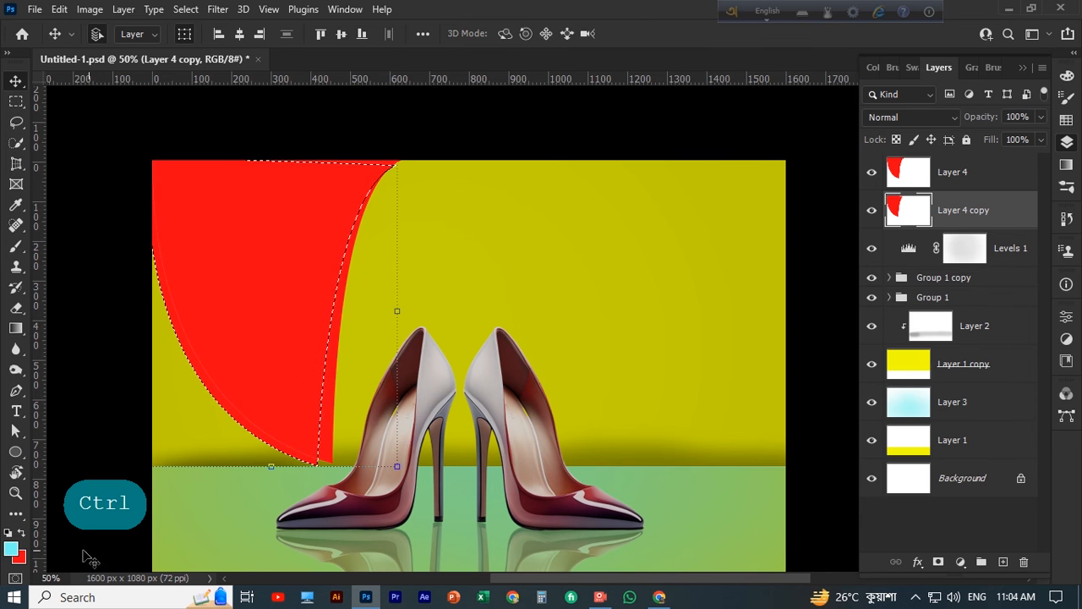
pyautogui.click(19, 556)
pyautogui.click(668, 505)
pyautogui.click(976, 301)
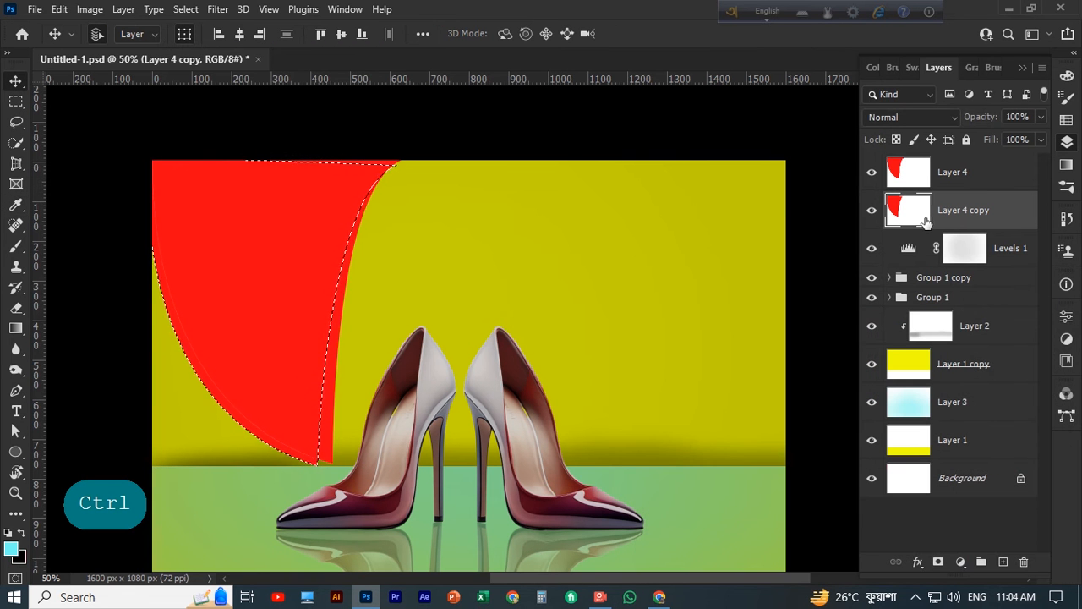
pyautogui.hotkey('ctrl', 'Delete')
pyautogui.hotkey('ctrl', 'd')
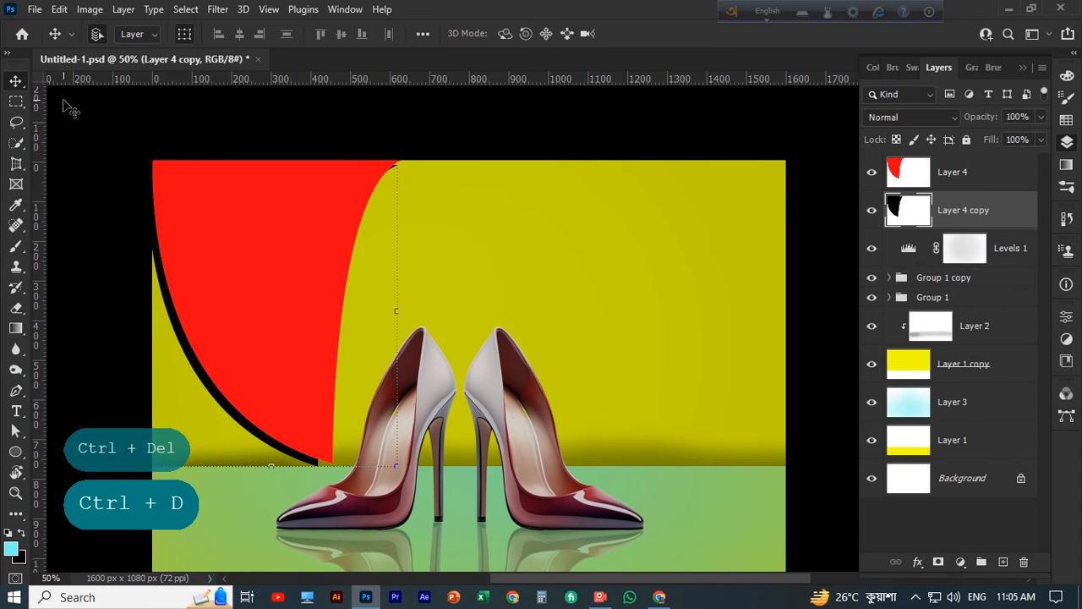
# Apply a Gaussian Blur with a radius of about 12.5 pixels to the black Layer 4 copy
pyautogui.click(217, 9)
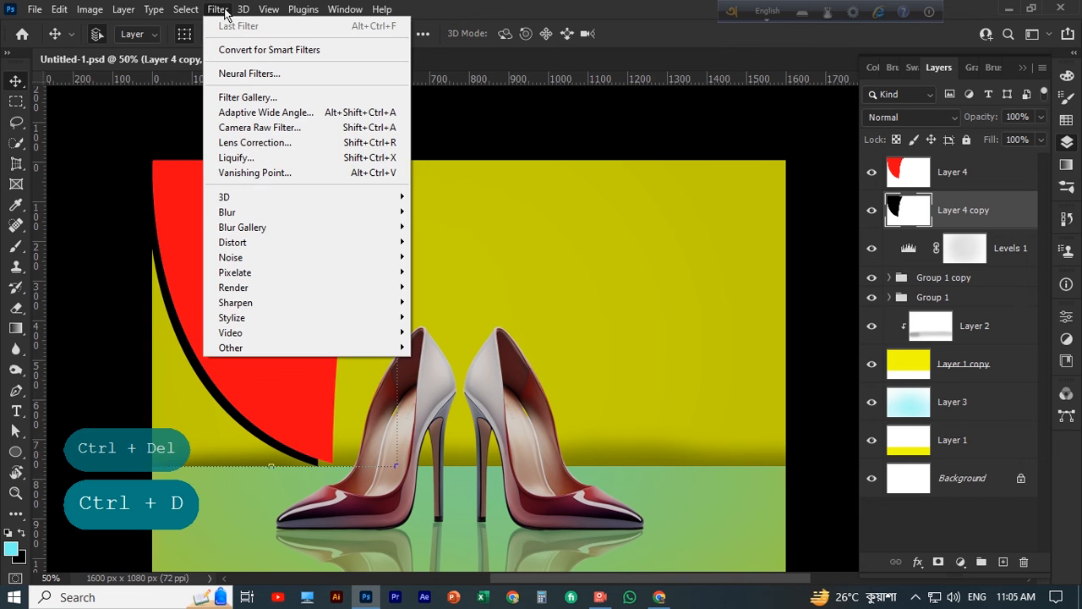
pyautogui.moveTo(291, 218)
pyautogui.click(453, 272)
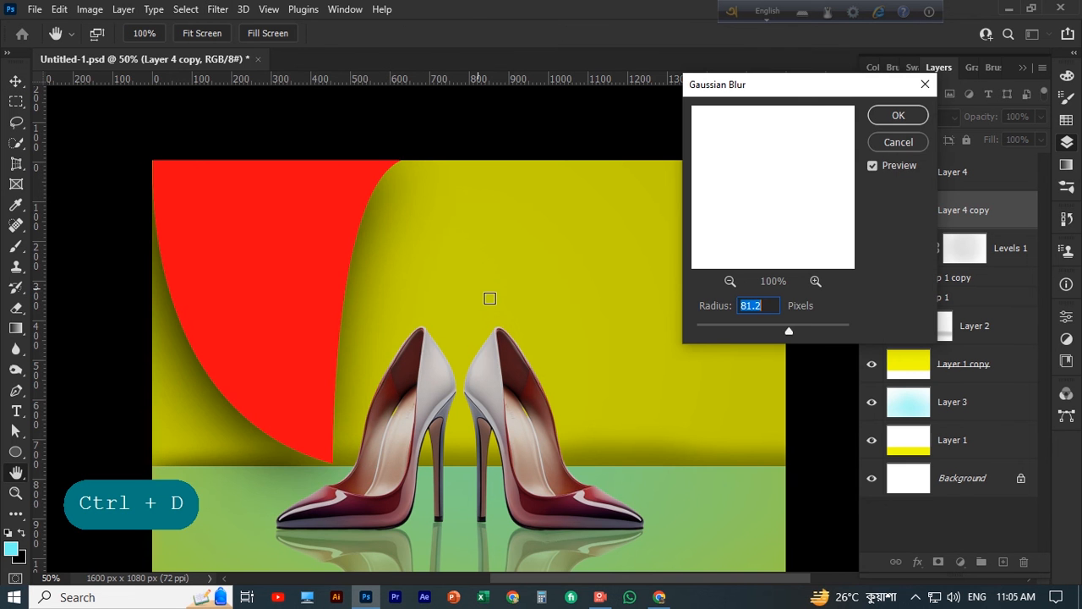
pyautogui.moveTo(776, 331)
pyautogui.mouseDown()
pyautogui.moveTo(709, 333)
pyautogui.moveTo(769, 333)
pyautogui.moveTo(759, 334)
pyautogui.mouseUp()
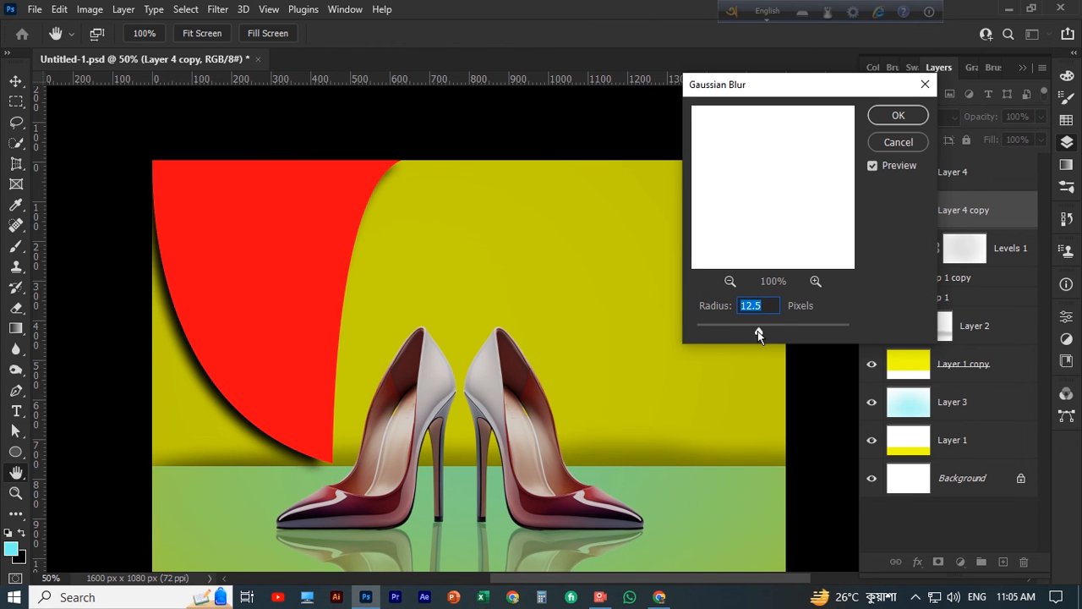
pyautogui.click(756, 331)
pyautogui.click(897, 114)
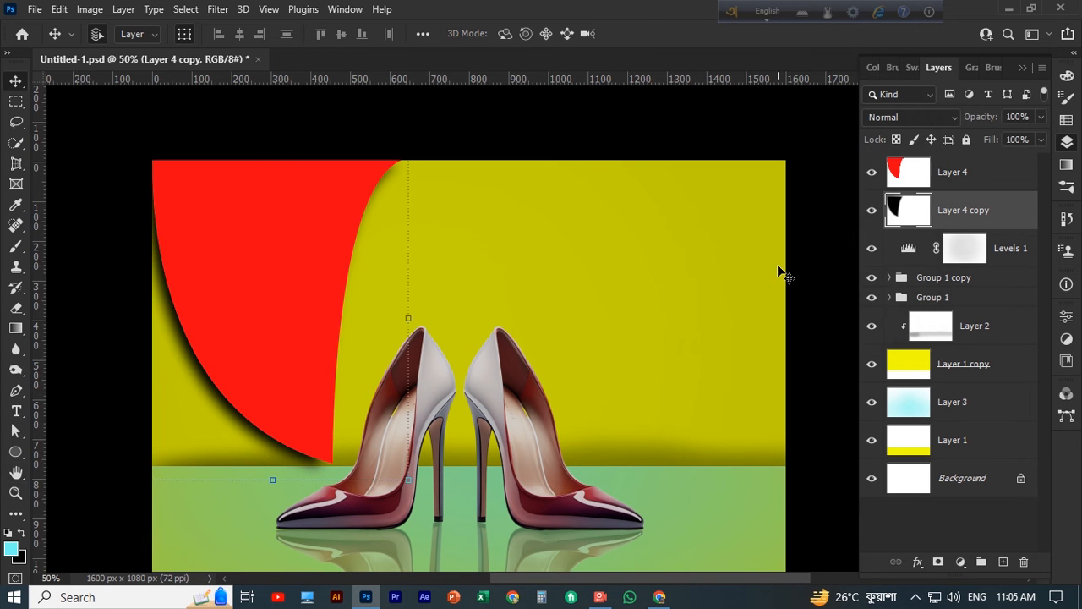
# Nudge the blurred black shadow up and slightly to the right behind the red shape, and deselect its layer
pyautogui.scroll(-1, 777, 264)
pyautogui.press('Right')
pyautogui.press('Right')
pyautogui.press('Up')
pyautogui.press('Up')
pyautogui.press('Up')
pyautogui.press('Up')
pyautogui.press('Up')
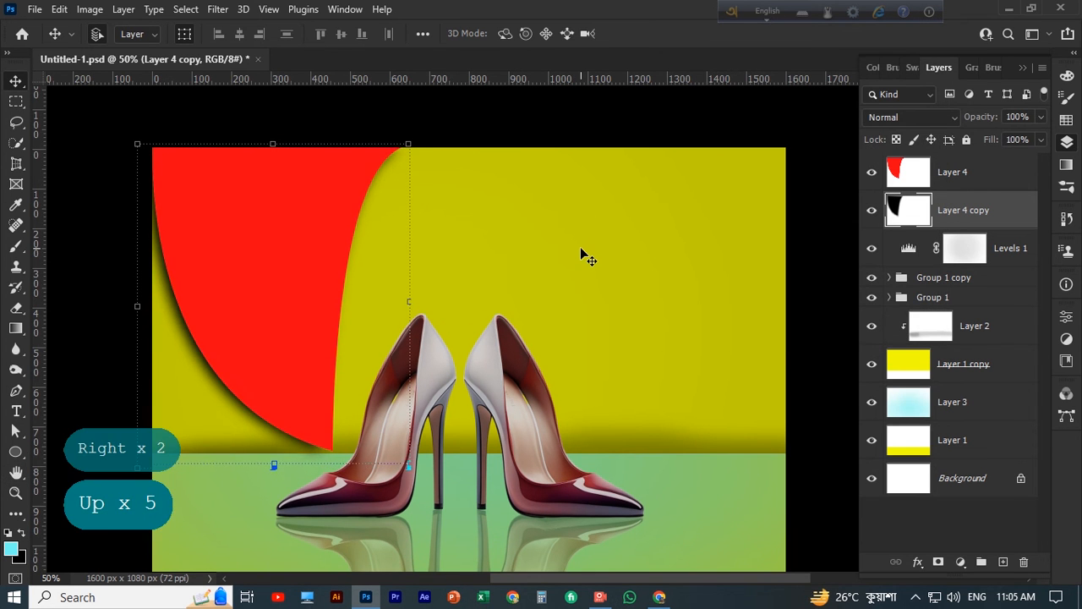
pyautogui.press('Left')
pyautogui.click(48, 227)
pyautogui.scroll(-2, 429, 278)
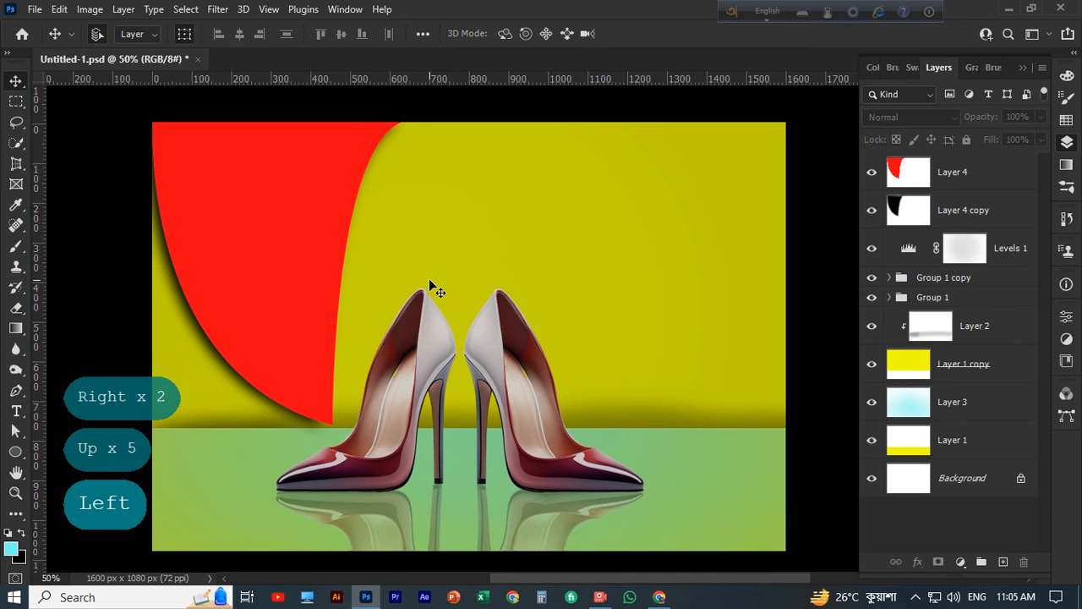
pyautogui.scroll(3, 574, 297)
# Add the heading "Best Deal" in Nirmala UI Bold, starting on the upper part of the red shape
pyautogui.click(273, 273)
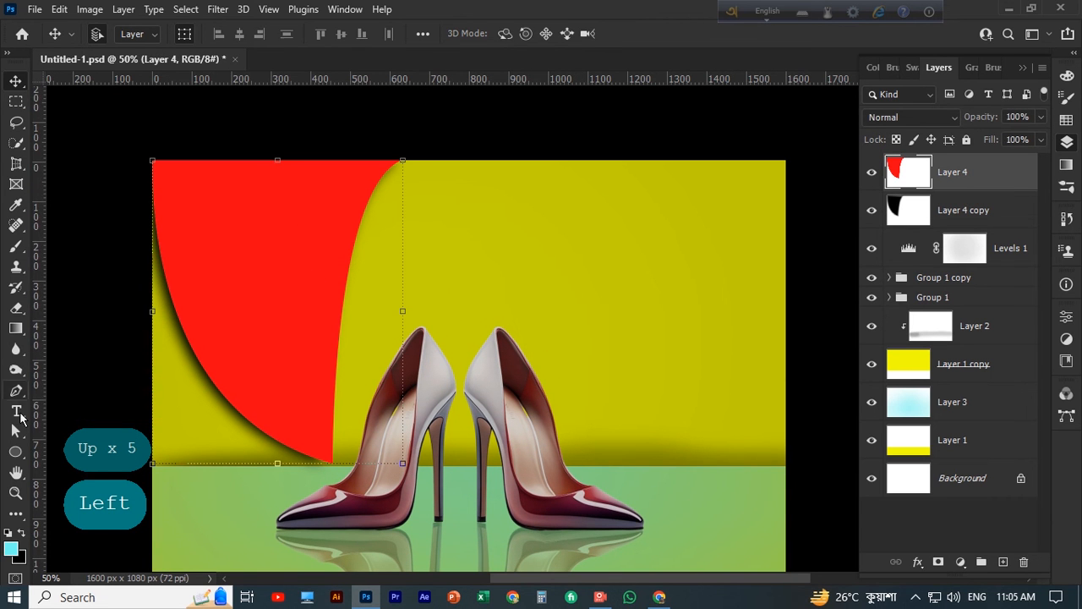
pyautogui.press('t')
pyautogui.scroll(-1, 271, 249)
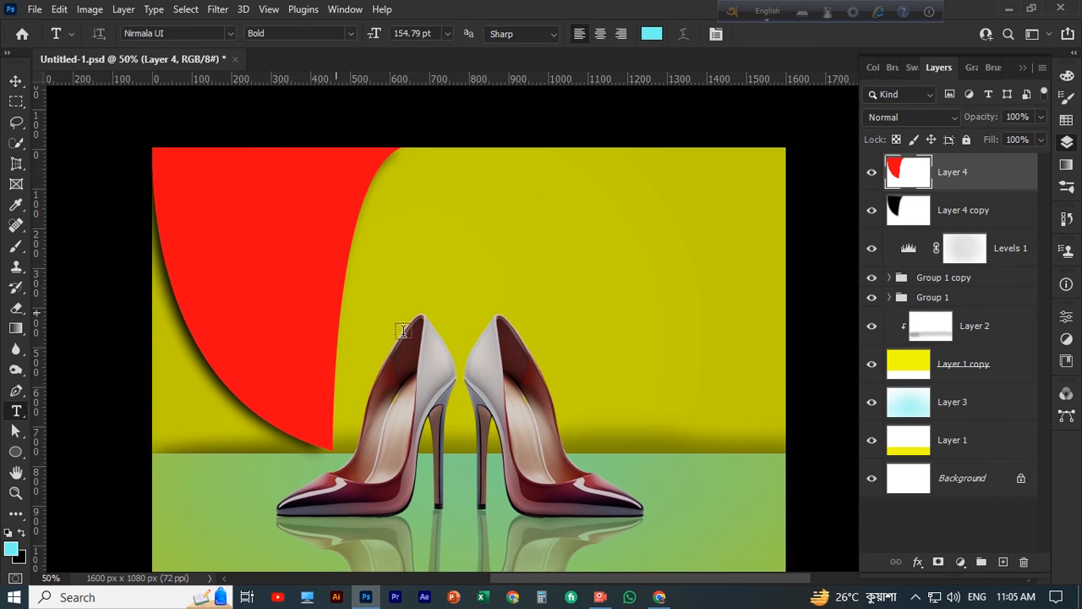
pyautogui.click(218, 251)
pyautogui.write('Bea')
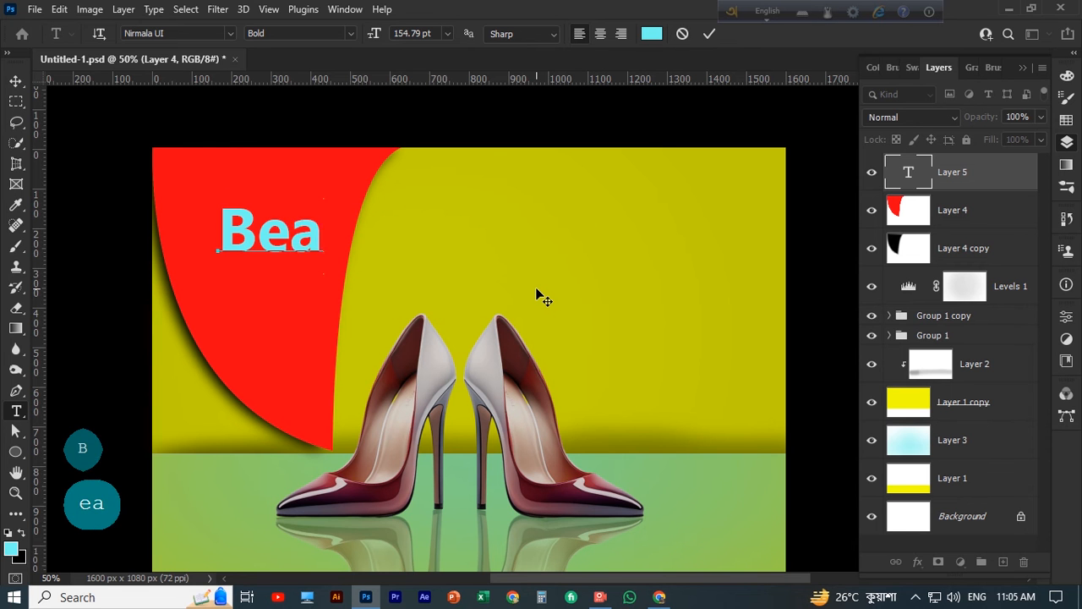
pyautogui.press('BackSpace')
pyautogui.write('st ')
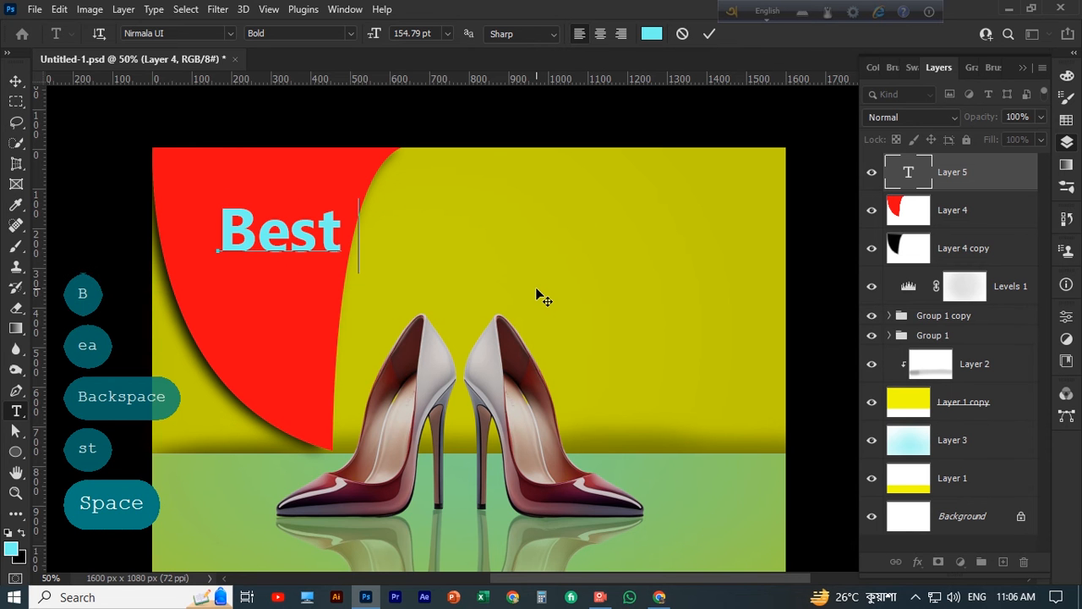
pyautogui.write('deal')
pyautogui.press('BackSpace')
pyautogui.press('BackSpace')
pyautogui.press('BackSpace')
pyautogui.press('BackSpace')
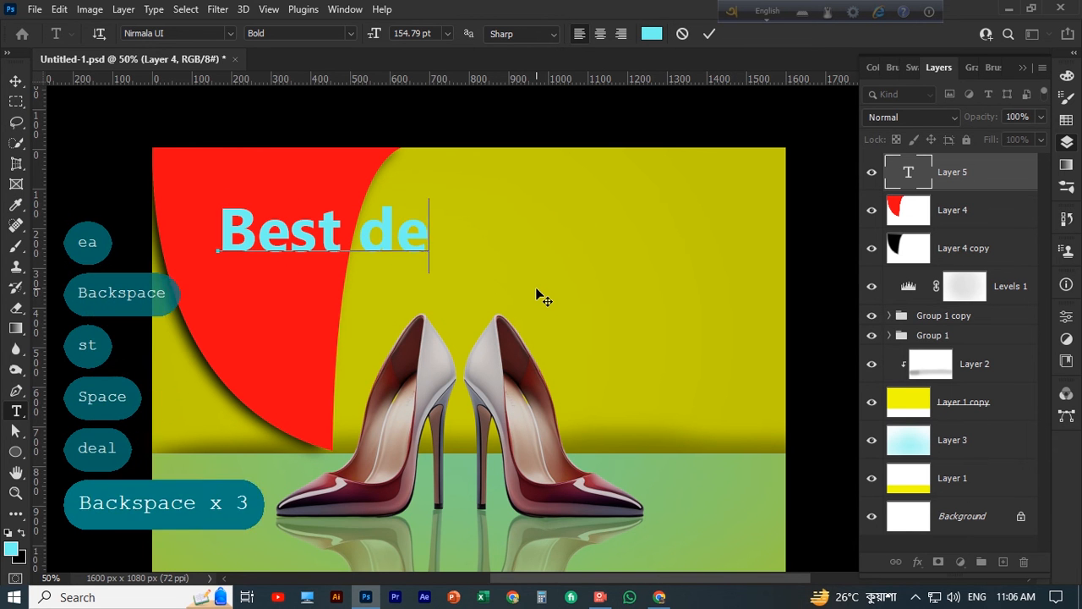
pyautogui.write('ad')
pyautogui.press('BackSpace')
pyautogui.press('BackSpace')
pyautogui.write('Deal')
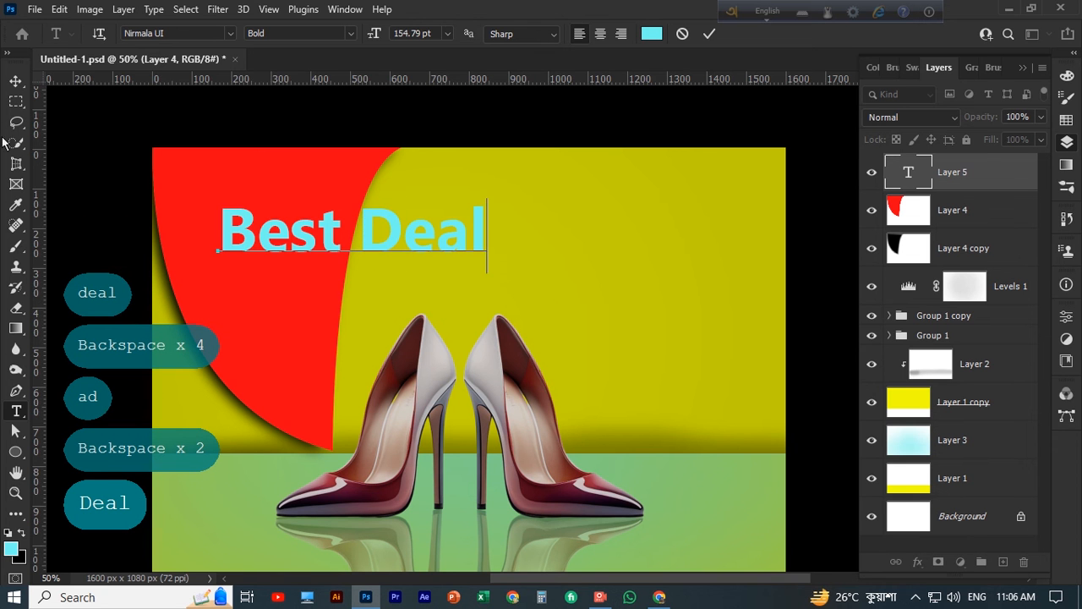
# Scale the "Best Deal" text to about 48% near the top of the red shape and duplicate it just below
pyautogui.click(16, 80)
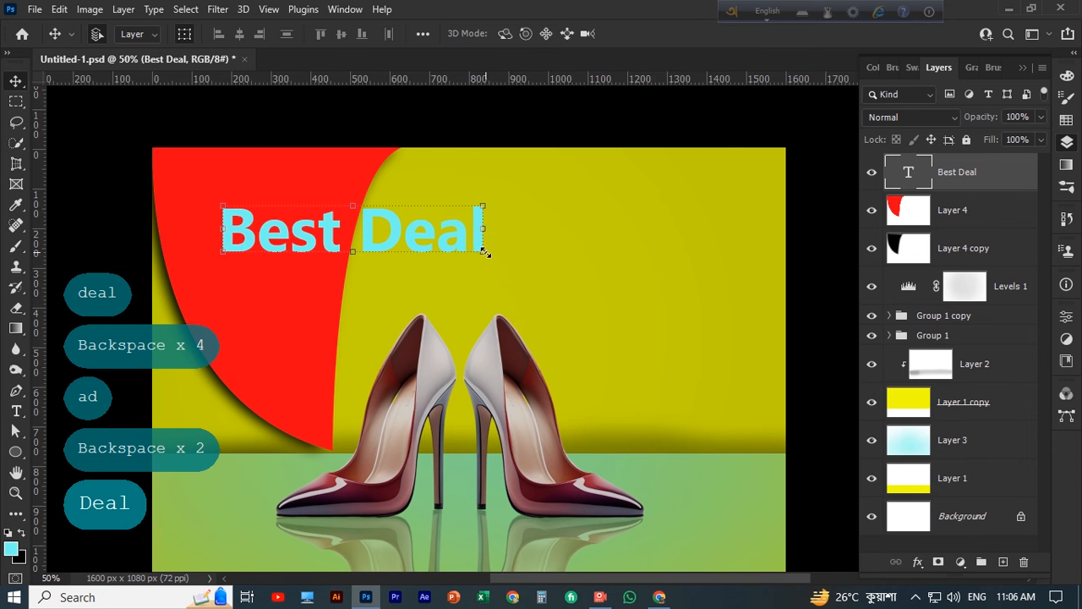
pyautogui.moveTo(484, 251); pyautogui.dragTo(296, 187)
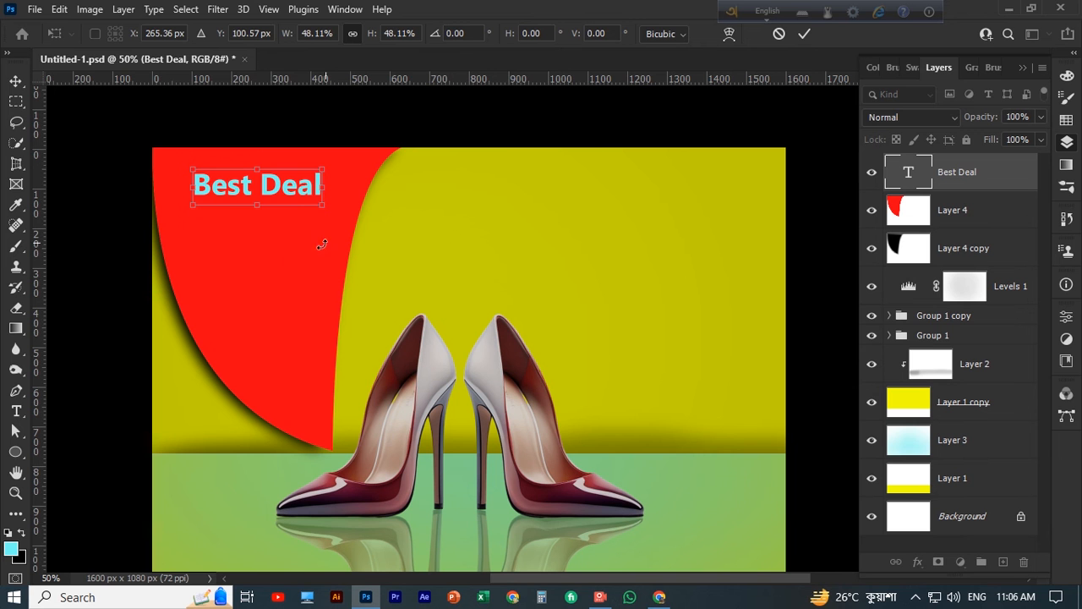
pyautogui.click(379, 201)
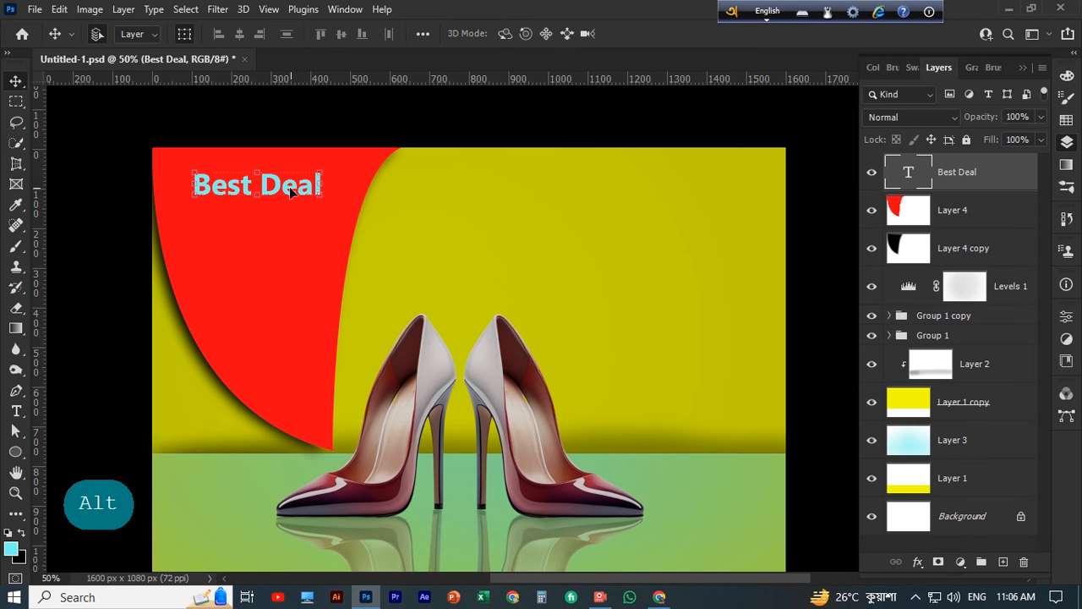
pyautogui.keyDown('alt'); pyautogui.moveTo(289, 186); pyautogui.dragTo(280, 241); pyautogui.keyUp('alt')
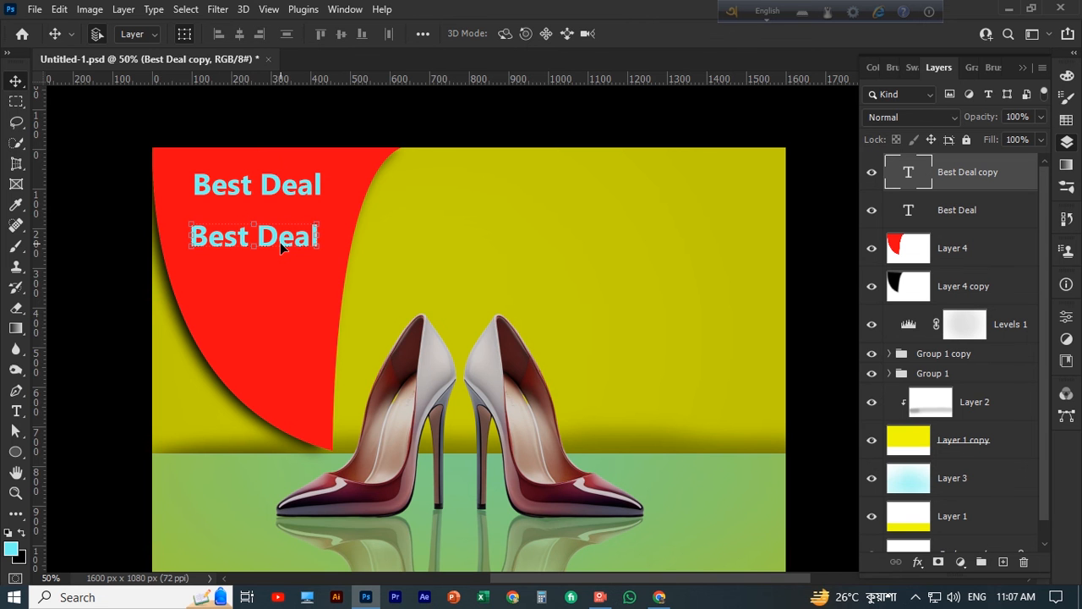
pyautogui.click(602, 601)
pyautogui.click(208, 122)
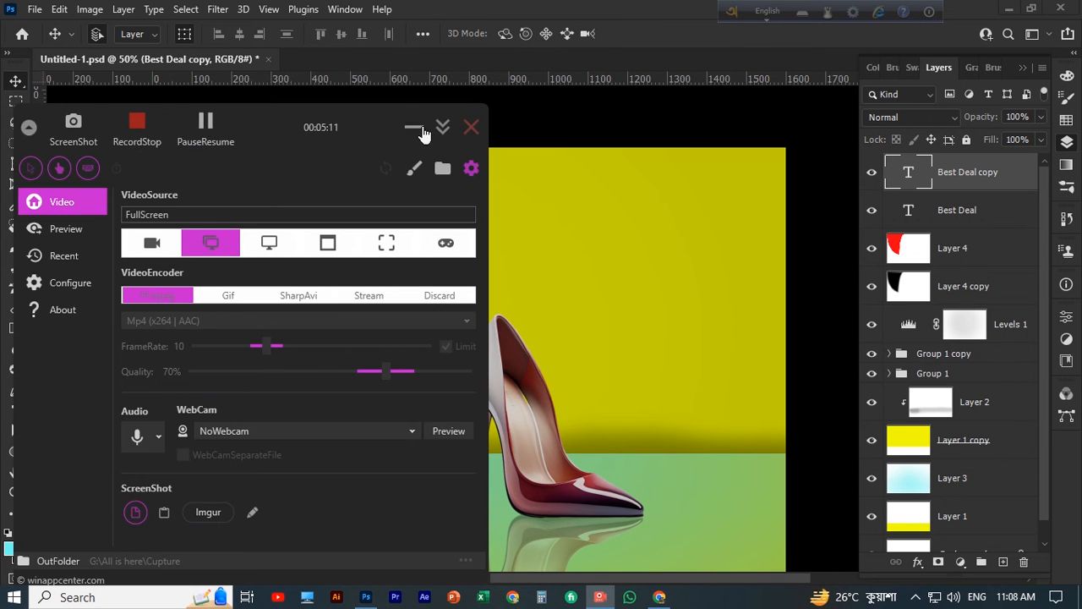
pyautogui.click(419, 129)
pyautogui.scroll(-1, 493, 359)
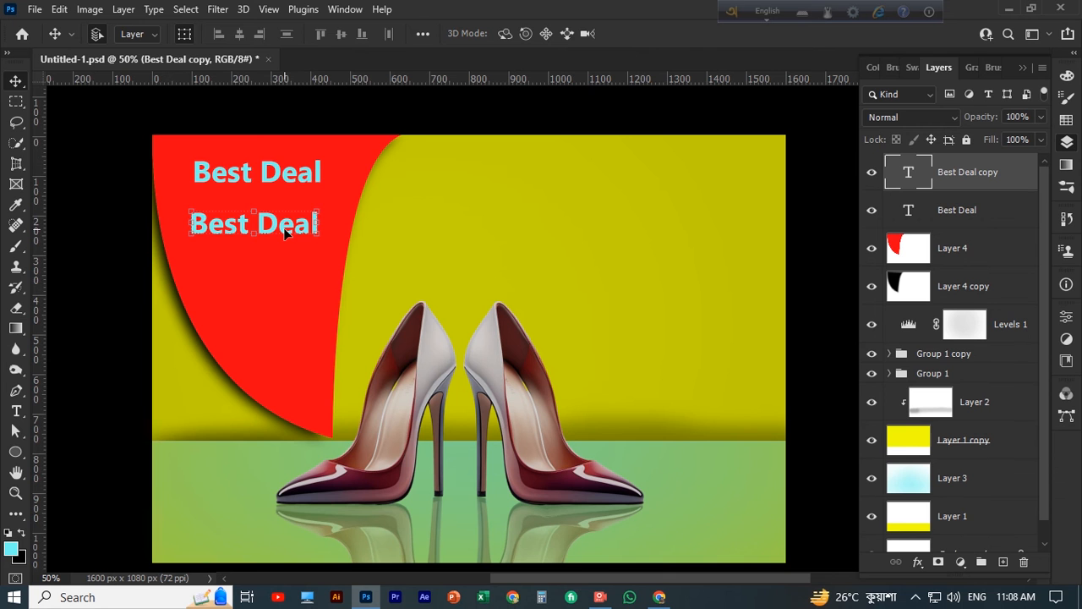
# Replace the wording of the lower "Best Deal" copy with "30%"
pyautogui.click(17, 413)
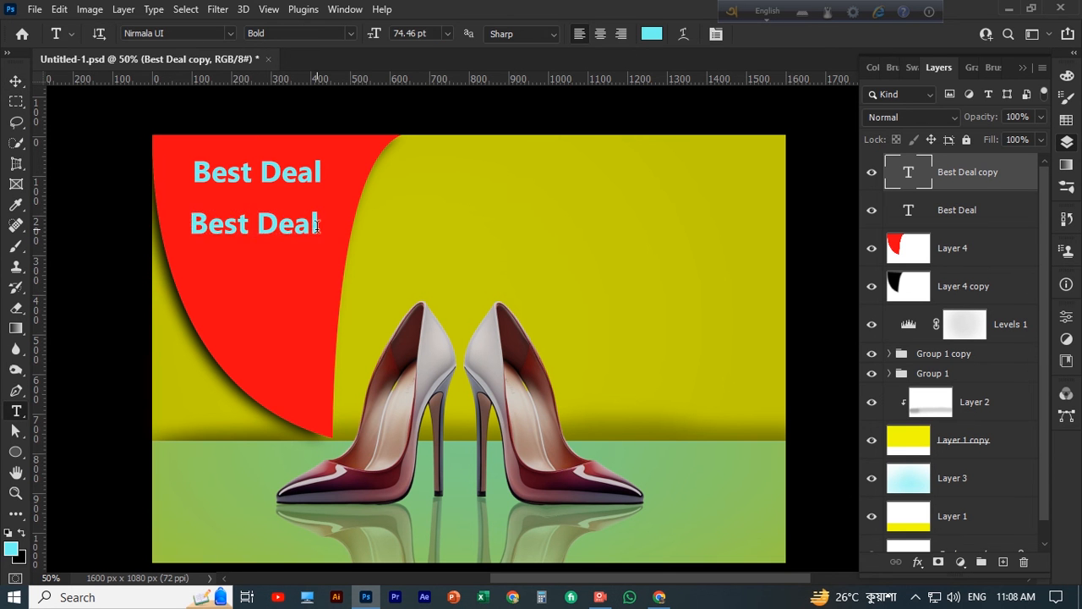
pyautogui.moveTo(319, 225); pyautogui.dragTo(192, 230)
pyautogui.write('30')
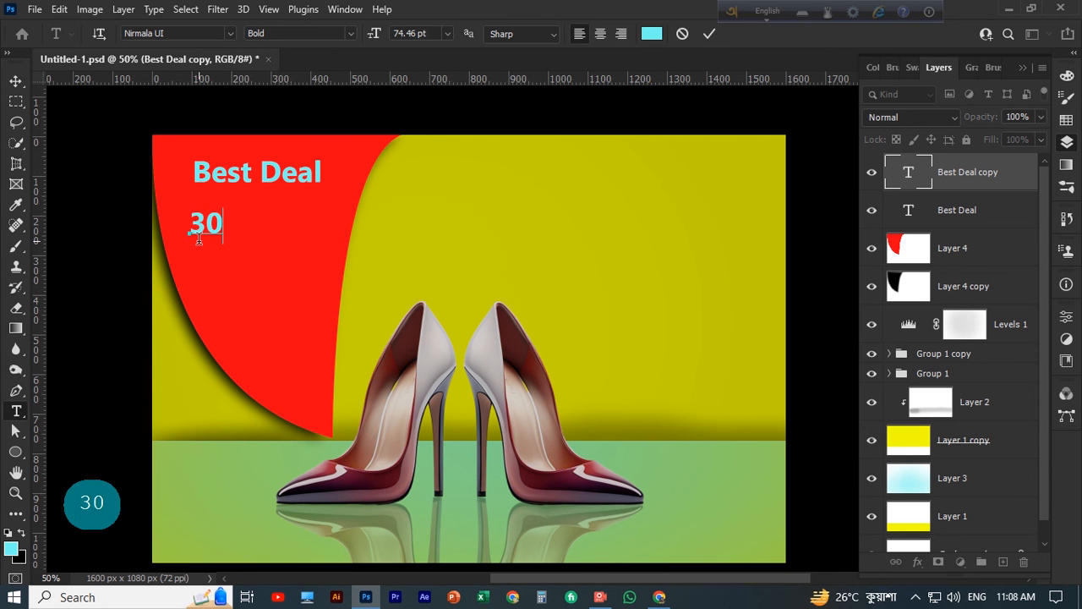
pyautogui.hotkey('ctrl', '5')
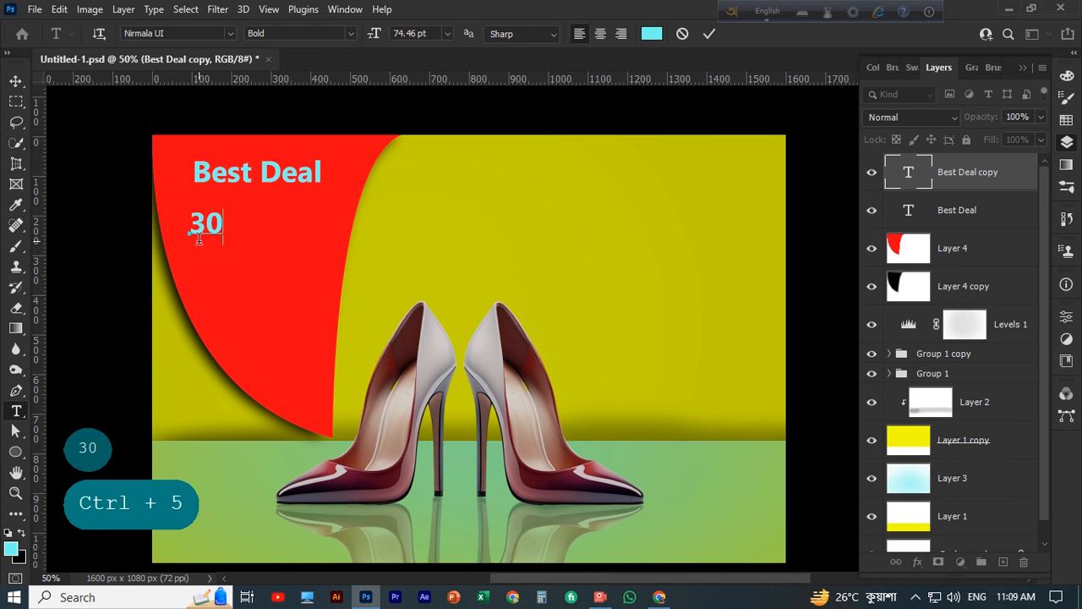
pyautogui.write('%')
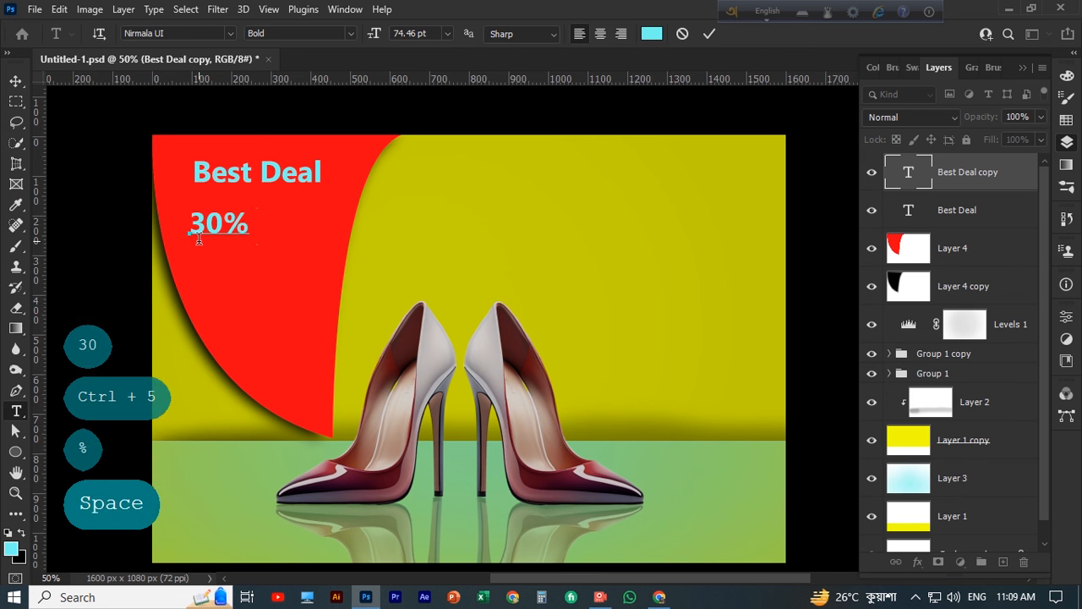
# Duplicate the "30%" text slightly below and change the copy's wording to "Discount"
pyautogui.click(16, 80)
pyautogui.moveTo(237, 224); pyautogui.dragTo(262, 266)
pyautogui.press('t')
pyautogui.click(265, 261)
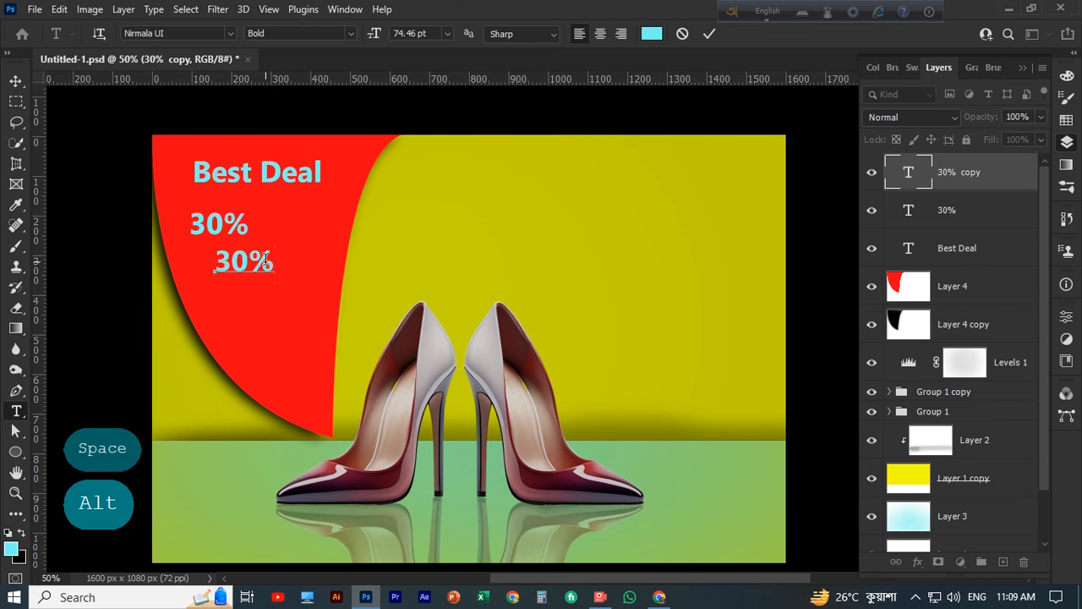
pyautogui.press('BackSpace')
pyautogui.press('BackSpace')
pyautogui.press('BackSpace')
pyautogui.write('Discount')
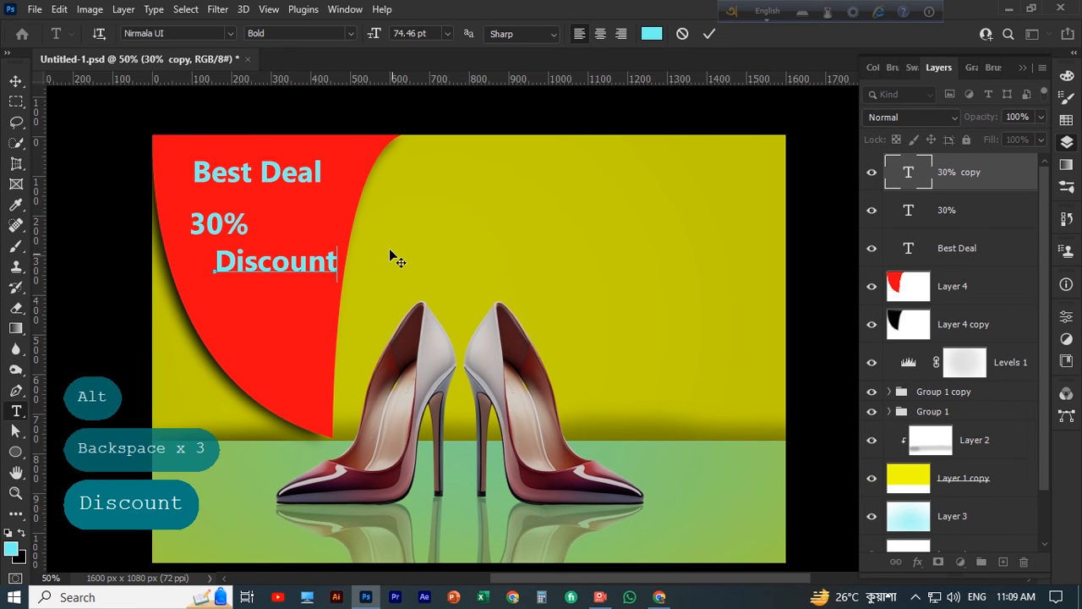
# Position "Discount" below "Best Deal" on the red shape and centre "30%" above it
pyautogui.click(16, 81)
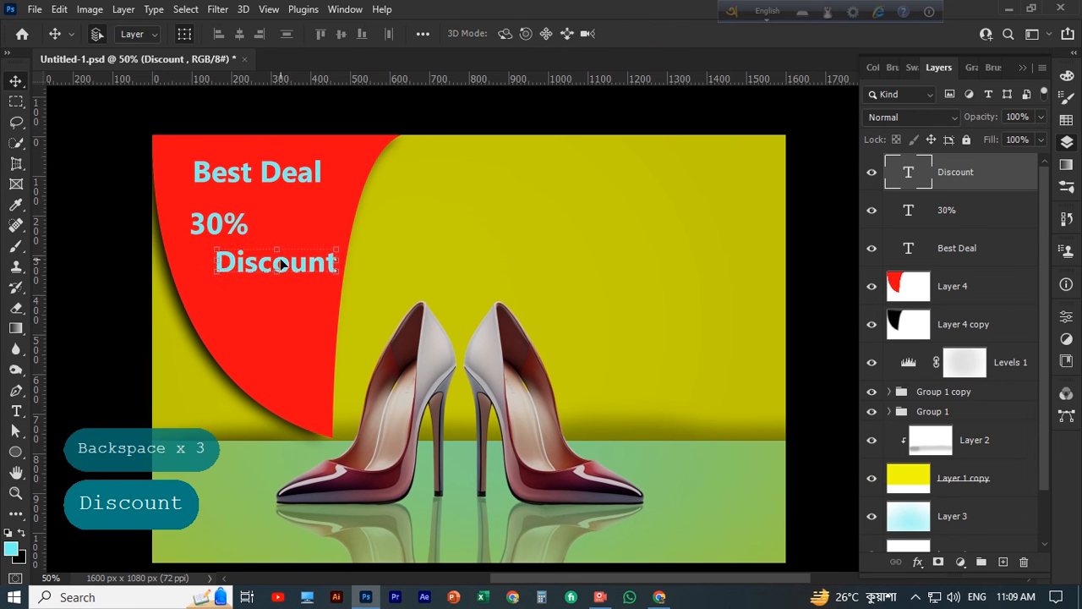
pyautogui.moveTo(297, 268); pyautogui.dragTo(275, 273)
pyautogui.moveTo(261, 220); pyautogui.dragTo(287, 228)
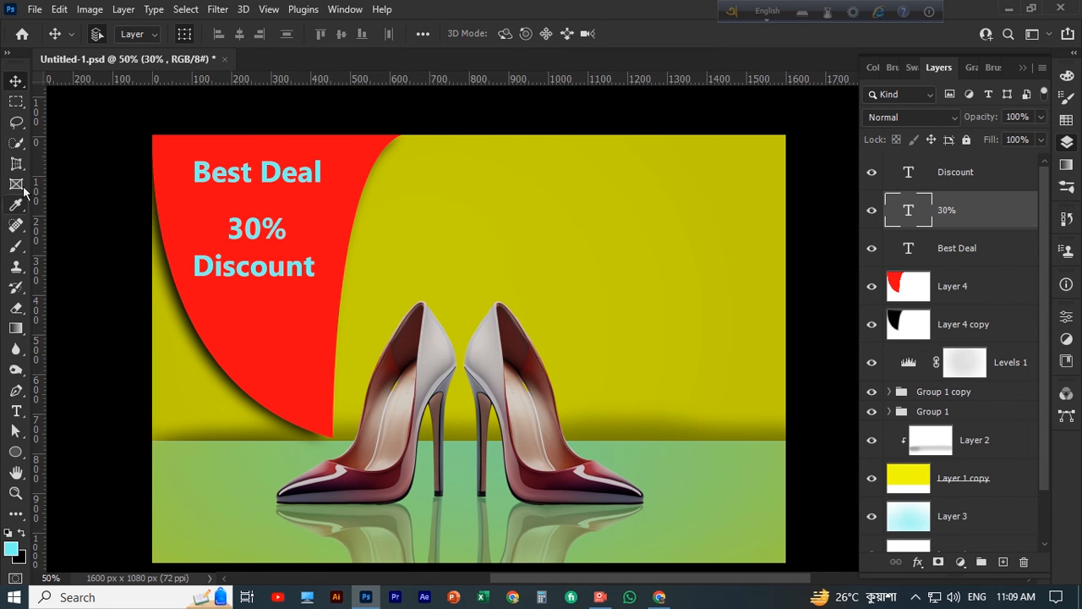
# Change the colour of the "30%" text to bright yellow and keep its text layer selected
pyautogui.click(16, 410)
pyautogui.moveTo(288, 229); pyautogui.dragTo(225, 229)
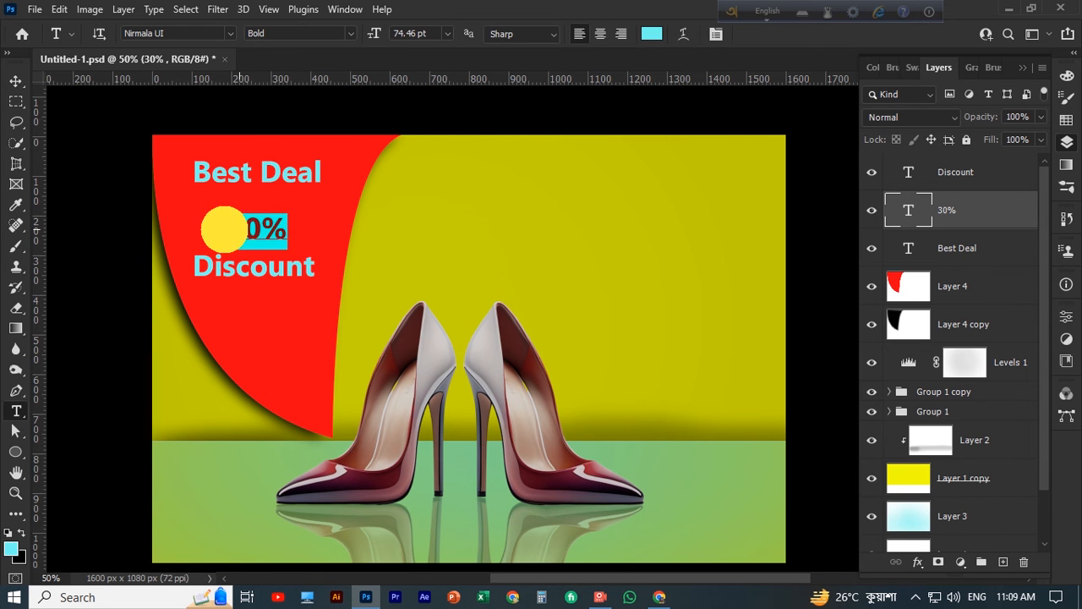
pyautogui.click(652, 34)
pyautogui.click(873, 480)
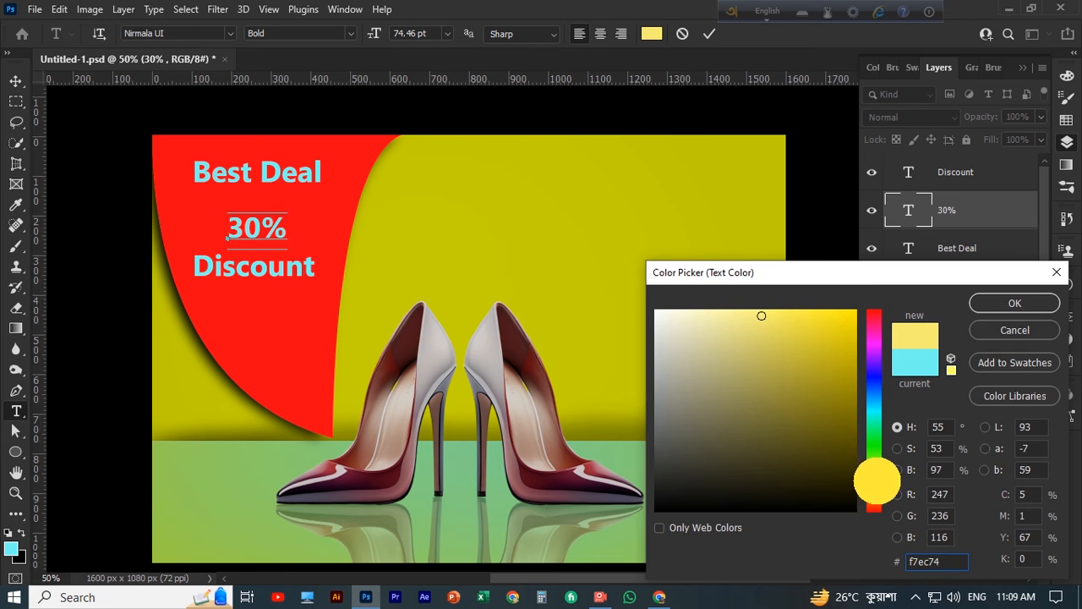
pyautogui.click(1014, 306)
pyautogui.click(21, 78)
pyautogui.click(195, 237)
pyautogui.scroll(-1, 70, 245)
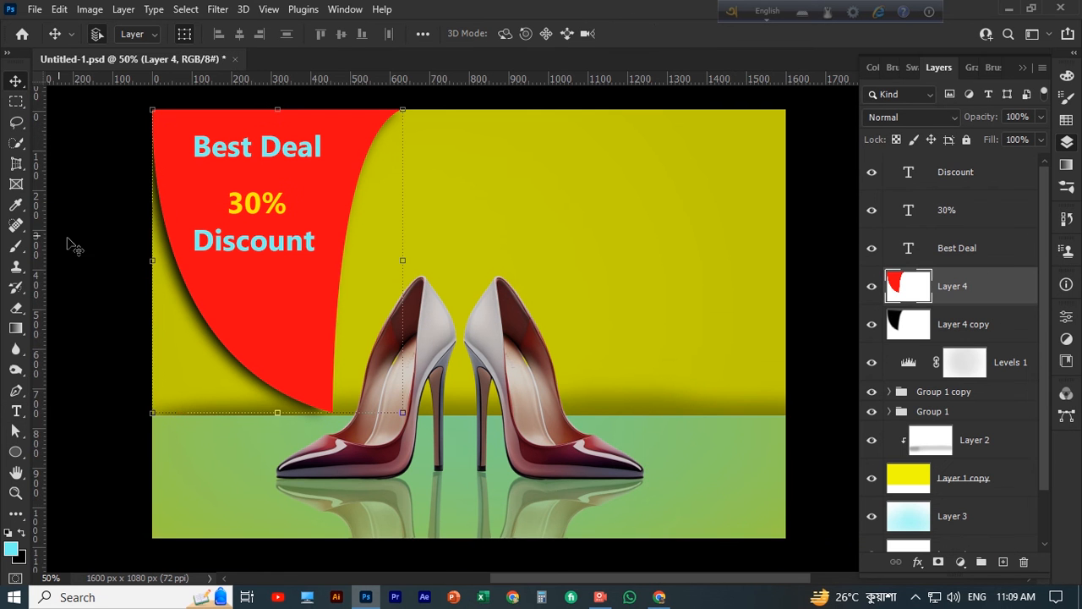
pyautogui.click(264, 205)
pyautogui.scroll(1, 285, 244)
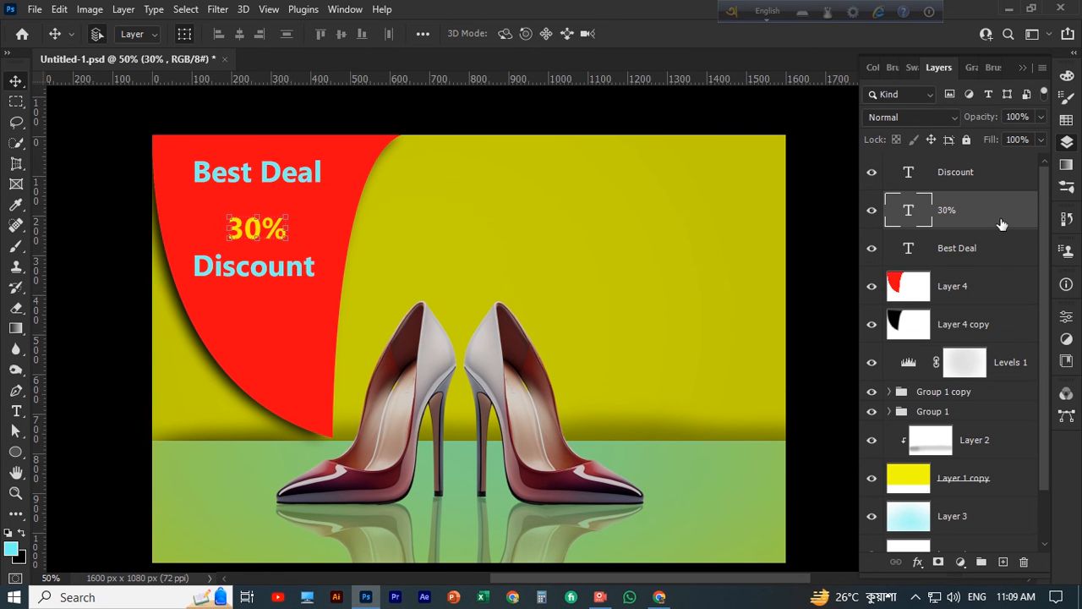
# Duplicate the "30%" text layer and rasterize the lower of the two "30%" layers
pyautogui.hotkey('ctrl', 'j')
pyautogui.click(918, 250)
pyautogui.keyDown('ctrl'); pyautogui.click(911, 248); pyautogui.keyUp('ctrl')
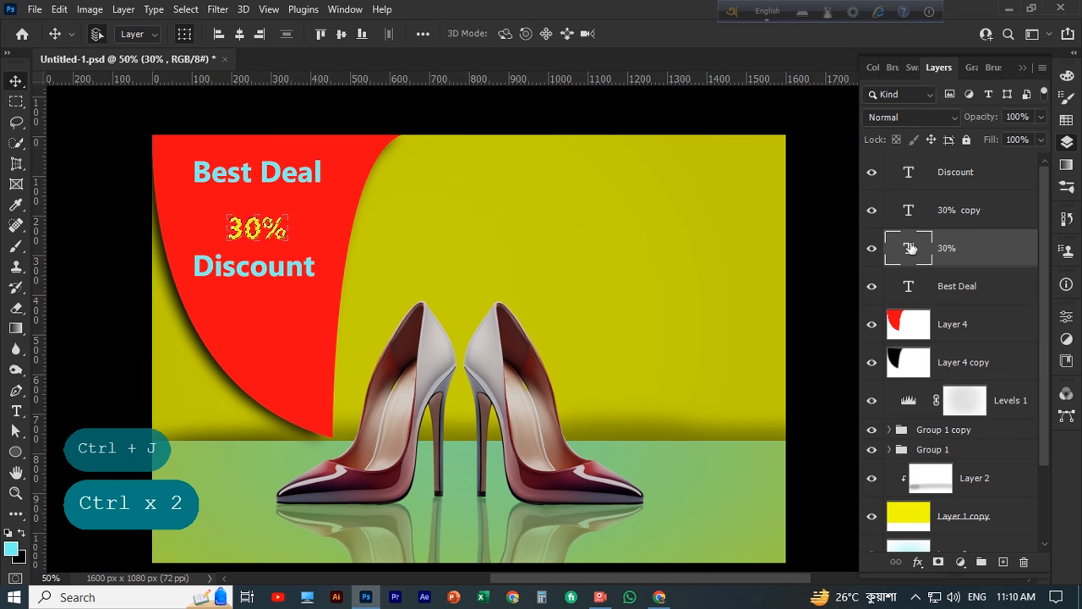
pyautogui.rightClick(910, 248)
pyautogui.click(837, 365)
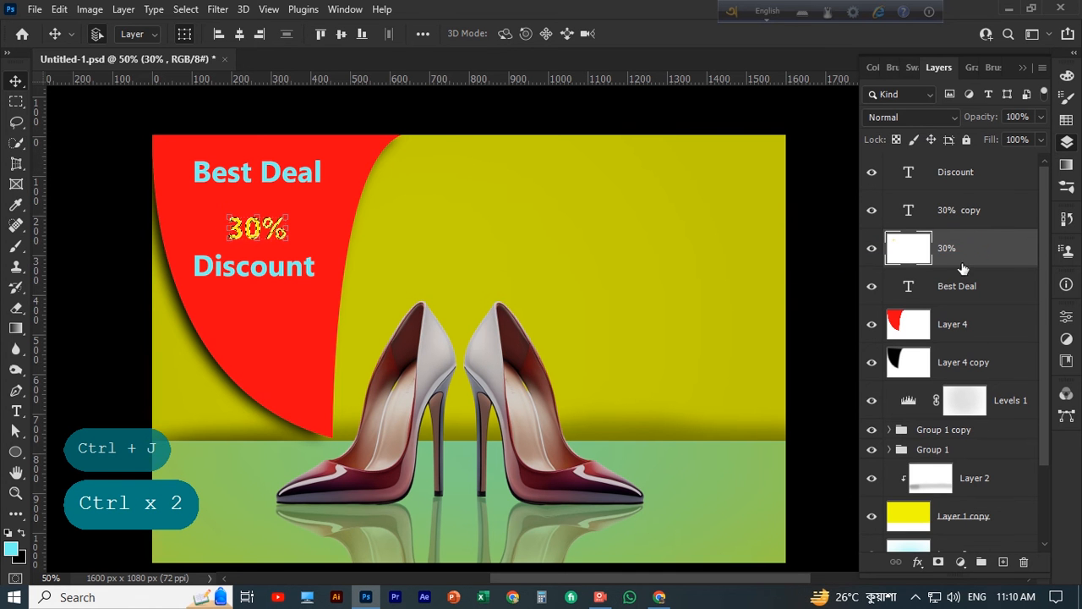
# Fill the rasterized "30%" letters with black and clear the selection
pyautogui.hotkey('ctrl', 'd')
pyautogui.keyDown('ctrl'); pyautogui.click(912, 249); pyautogui.keyUp('ctrl')
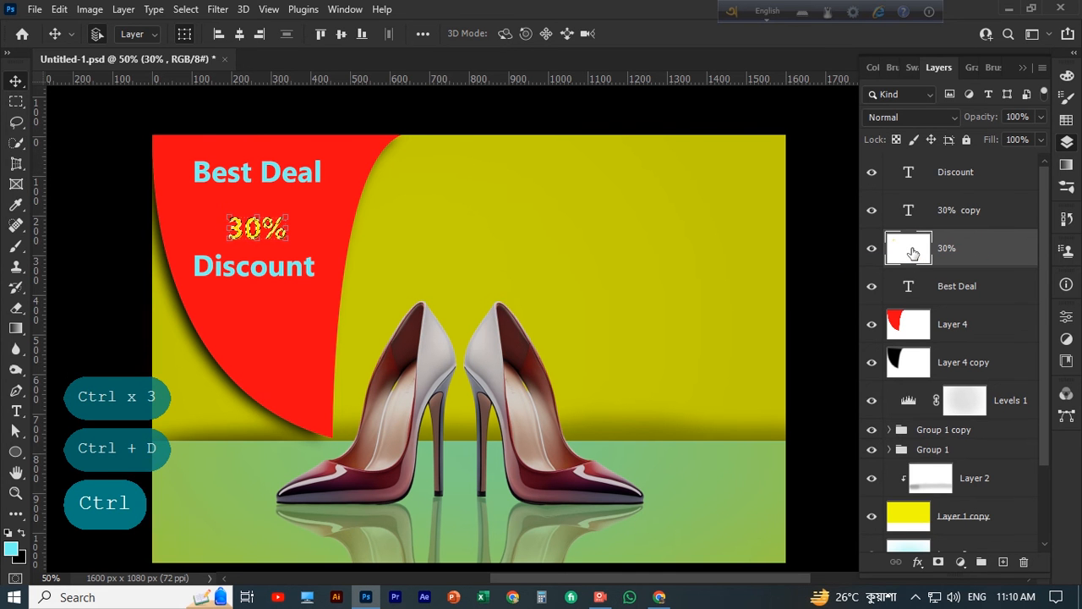
pyautogui.hotkey('alt', 'Delete')
pyautogui.hotkey('ctrl', 'Delete')
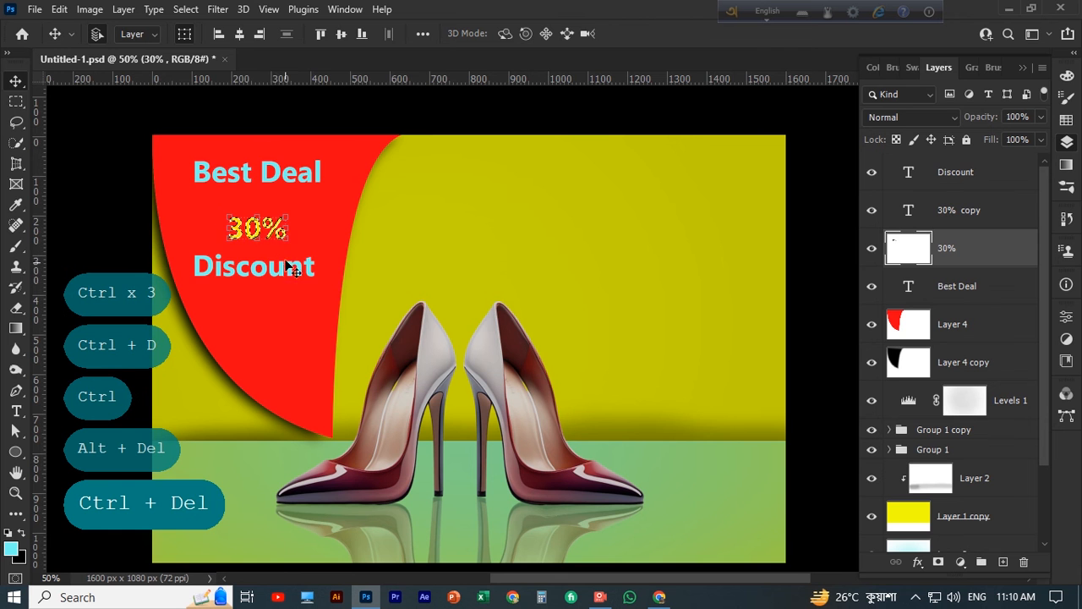
pyautogui.hotkey('ctrl', 'd')
# Apply a Gaussian Blur with a 4.9-pixel radius to the black "30%" and nudge it slightly down as a shadow
pyautogui.click(217, 10)
pyautogui.moveTo(245, 212)
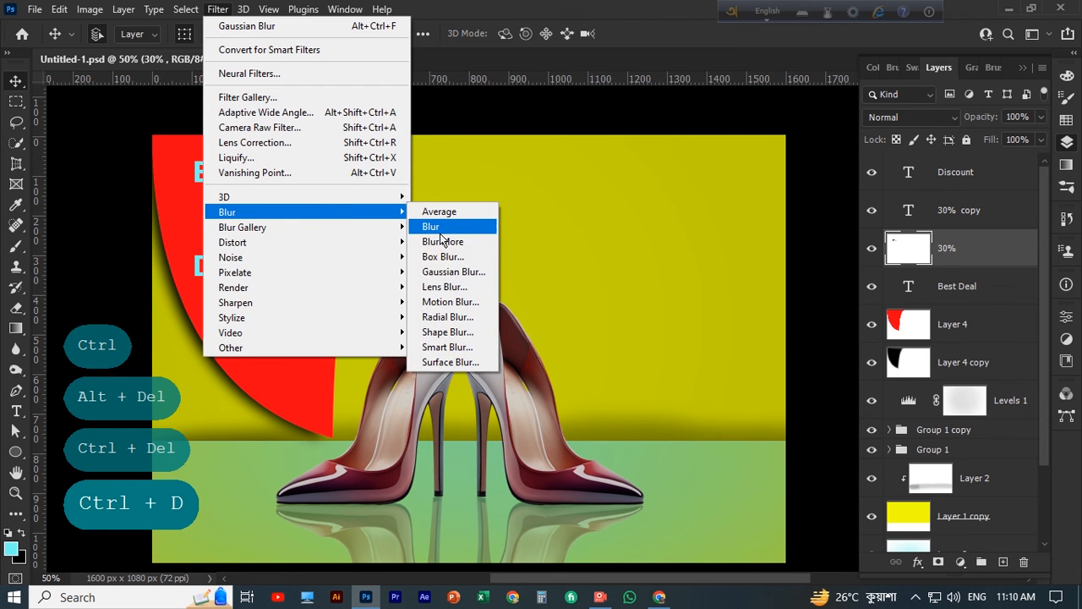
pyautogui.click(453, 271)
pyautogui.moveTo(732, 331)
pyautogui.mouseDown()
pyautogui.moveTo(754, 333)
pyautogui.moveTo(737, 336)
pyautogui.mouseUp()
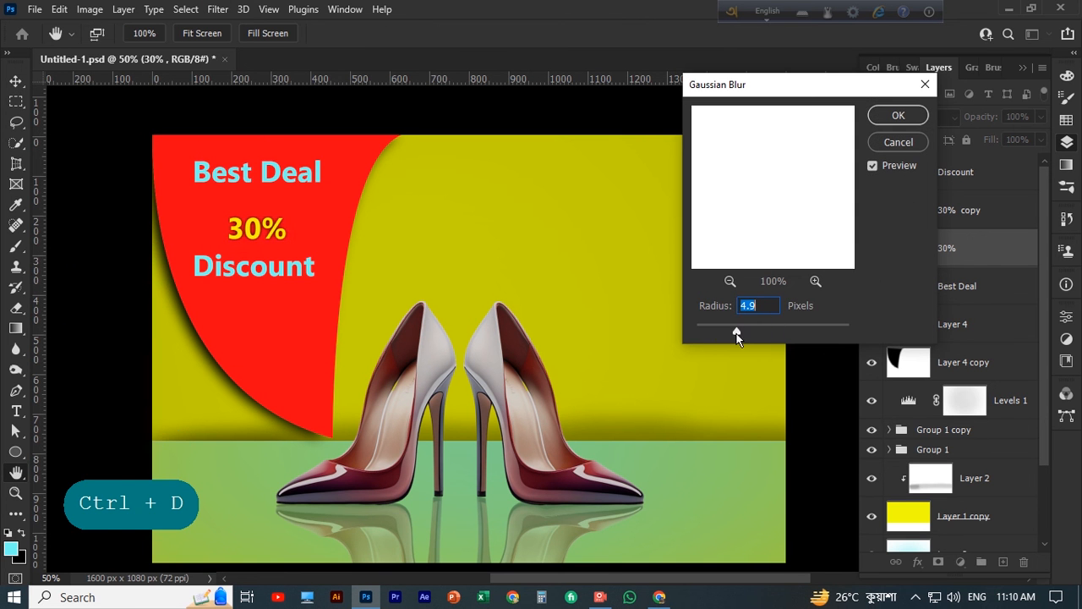
pyautogui.click(898, 115)
pyautogui.press('v')
pyautogui.press('Down')
pyautogui.press('Down')
pyautogui.press('Down')
pyautogui.press('Down')
pyautogui.press('Down')
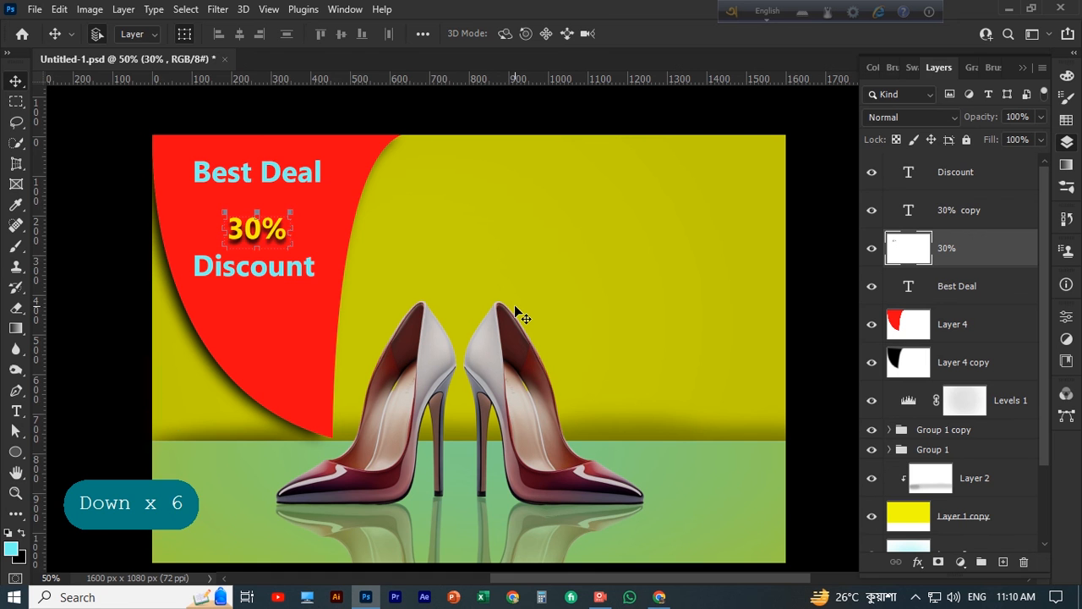
pyautogui.press('Down')
# Scale the "30%" text together with its shadow to about 162%, keeping it centred under "Best Deal"
pyautogui.keyDown('shift'); pyautogui.click(972, 210); pyautogui.keyUp('shift')
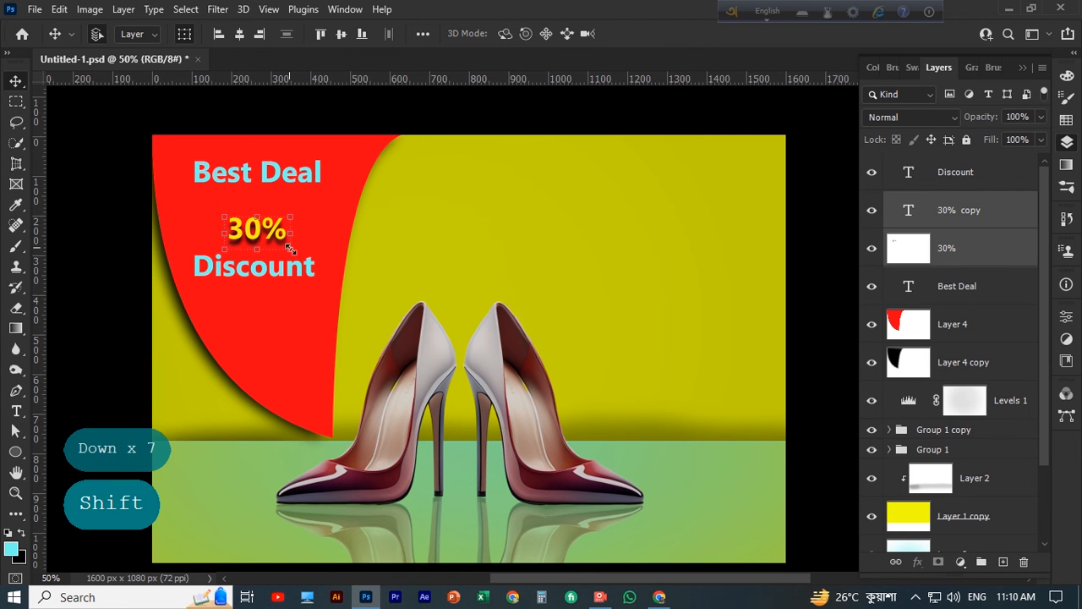
pyautogui.moveTo(289, 248); pyautogui.dragTo(309, 265)
pyautogui.moveTo(225, 212); pyautogui.dragTo(208, 209)
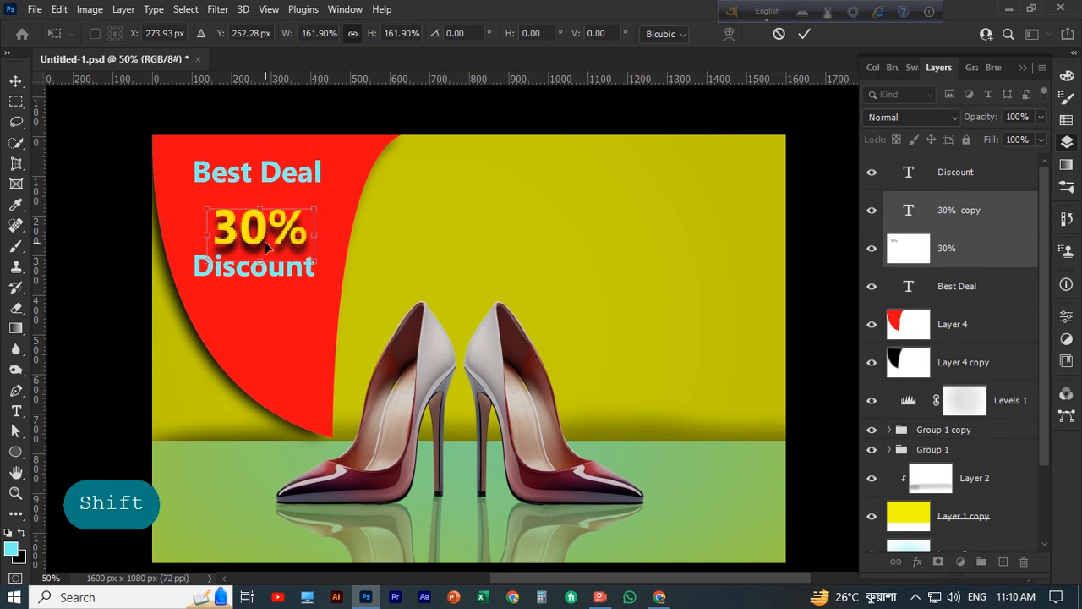
pyautogui.click(805, 39)
# Move the "Discount" text down below the enlarged "30%" and scale it to about 77%
pyautogui.click(459, 235)
pyautogui.moveTo(283, 271); pyautogui.dragTo(292, 303)
pyautogui.click(332, 328)
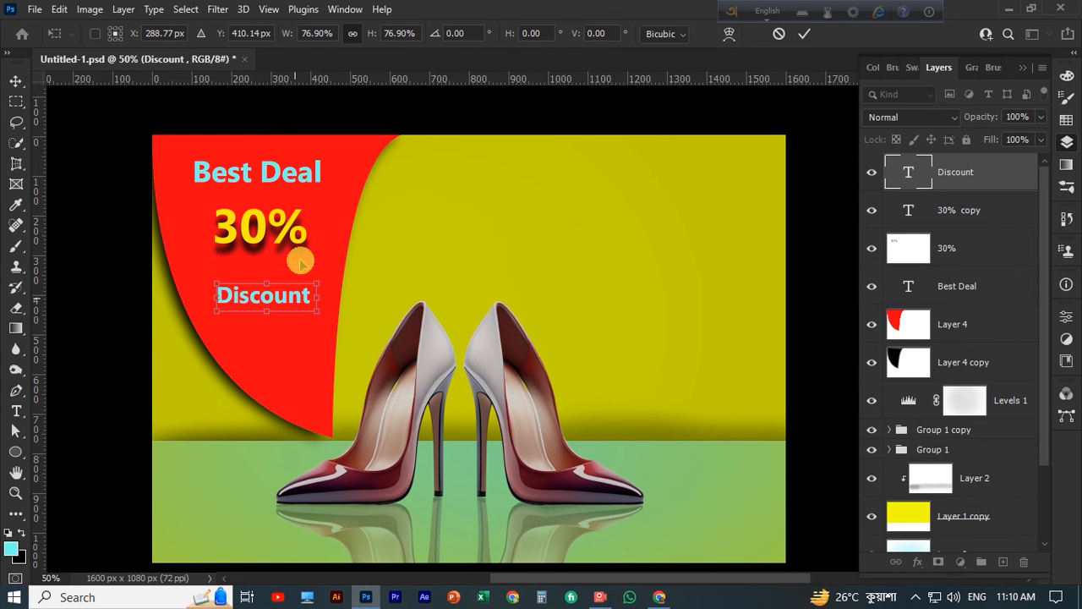
pyautogui.click(804, 34)
# Scale the "Best Deal" text to about 119% and centre it above "30%"
pyautogui.scroll(-1, 284, 176)
pyautogui.click(289, 167)
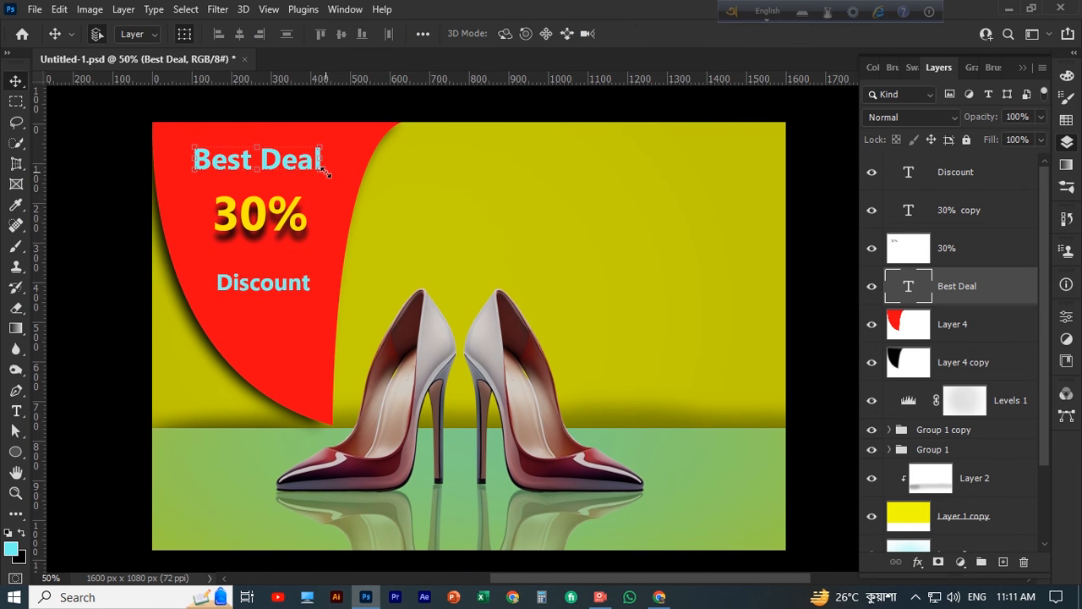
pyautogui.moveTo(326, 171); pyautogui.dragTo(348, 186)
pyautogui.moveTo(289, 167)
pyautogui.mouseDown()
pyautogui.moveTo(273, 164)
pyautogui.moveTo(276, 173)
pyautogui.mouseUp()
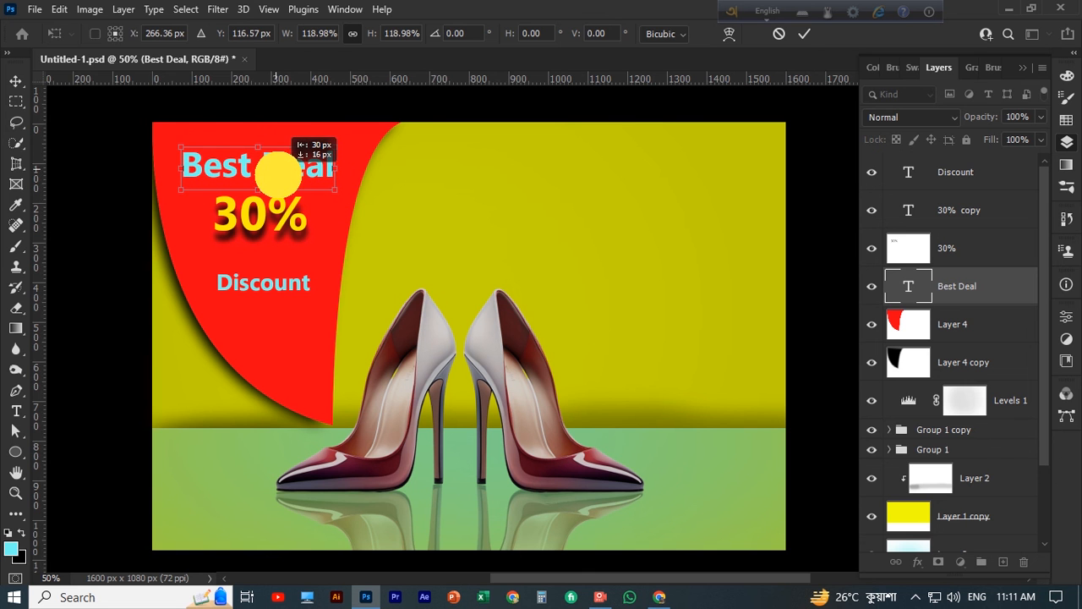
pyautogui.click(803, 34)
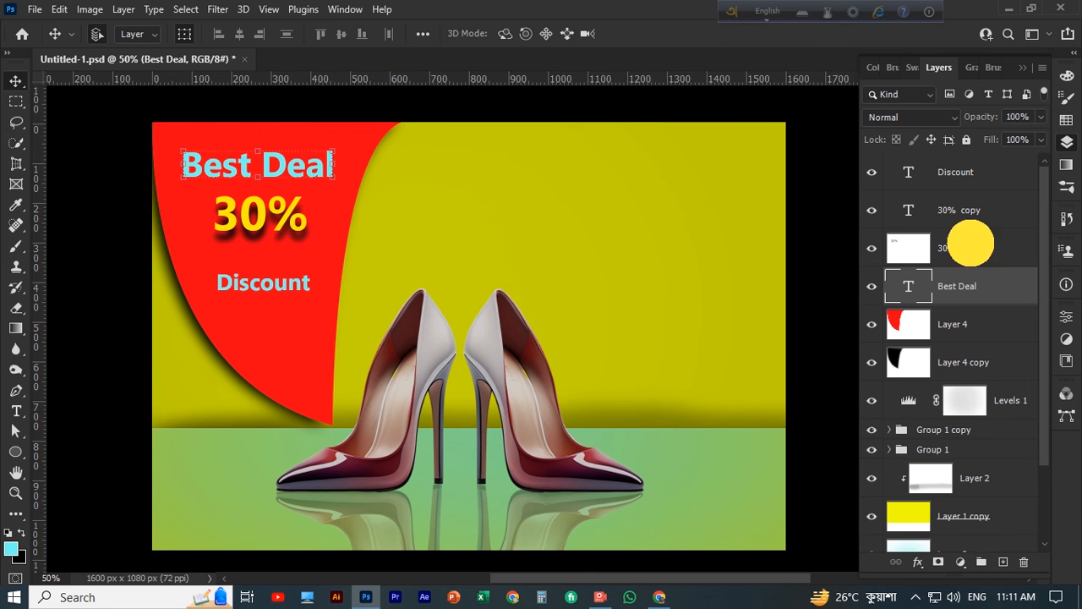
# Move "30%" with its shadow slightly down and shift "Discount" down by a similar amount
pyautogui.click(970, 245)
pyautogui.keyDown('shift'); pyautogui.click(958, 210); pyautogui.keyUp('shift')
pyautogui.moveTo(290, 224); pyautogui.dragTo(289, 235)
pyautogui.moveTo(271, 289); pyautogui.dragTo(270, 299)
pyautogui.click(555, 191)
pyautogui.scroll(-2, 580, 200)
pyautogui.scroll(1, 582, 200)
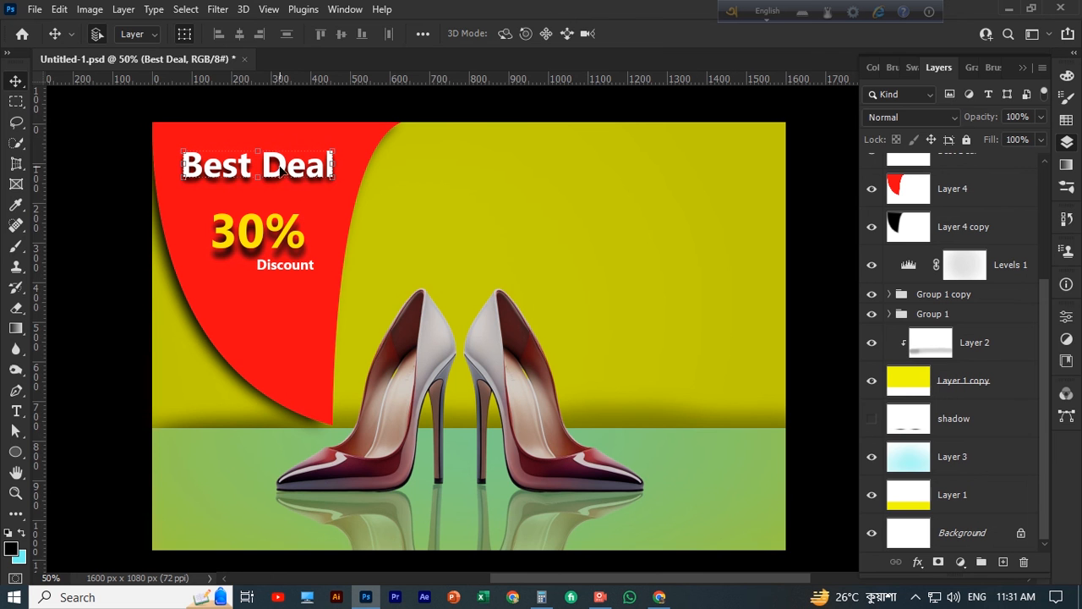
# Check the text colour of the "Best Deal" text and keep it as it is
pyautogui.click(13, 412)
pyautogui.click(649, 34)
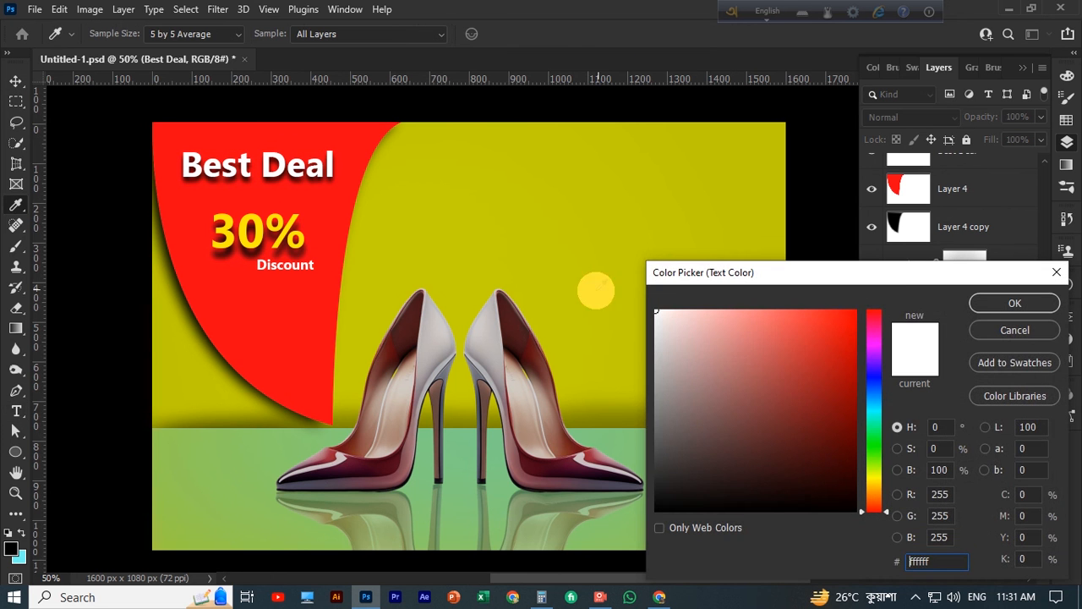
pyautogui.press('Return')
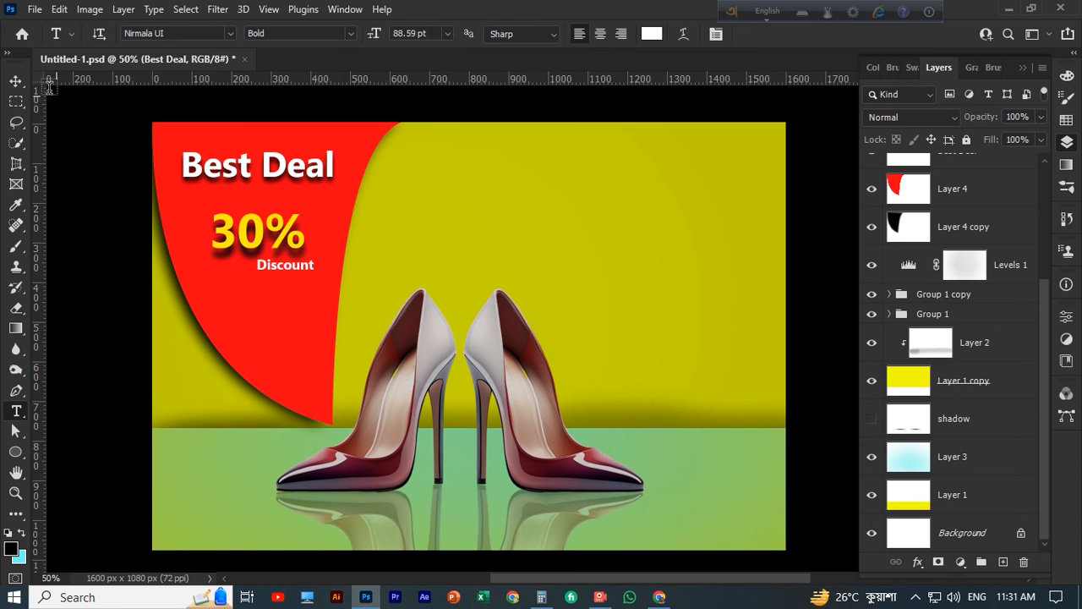
pyautogui.click(16, 81)
# Load the outline of the yellow wall layer, Layer 1 copy, as a selection while the Levels 1 layer is active
pyautogui.scroll(-1, 592, 295)
pyautogui.scroll(2, 884, 386)
pyautogui.click(694, 271)
pyautogui.scroll(-2, 694, 270)
pyautogui.keyDown('ctrl'); pyautogui.click(908, 457); pyautogui.keyUp('ctrl')
pyautogui.scroll(3, 915, 465)
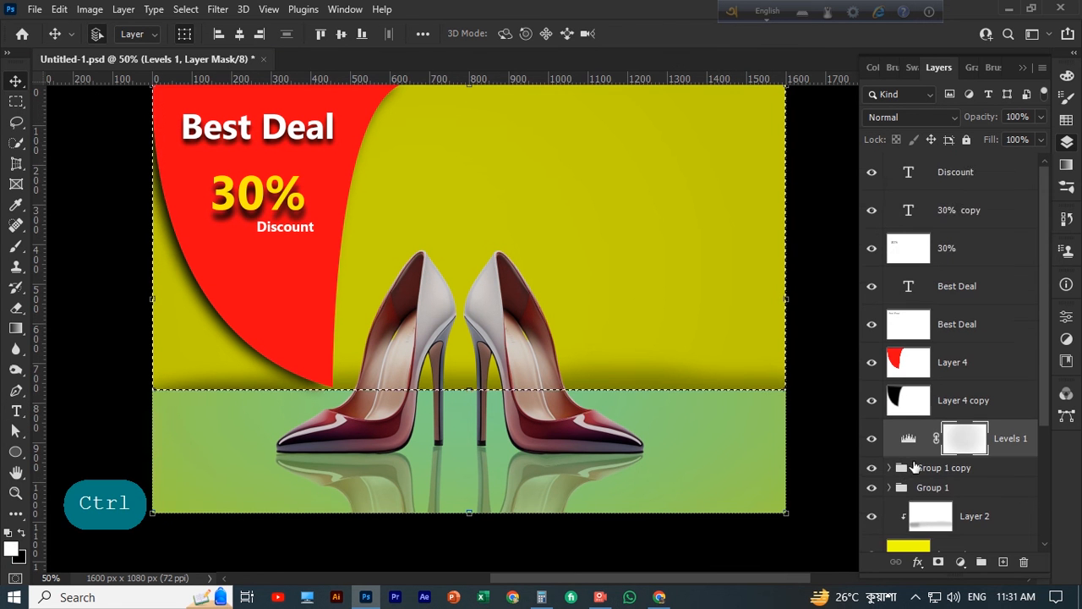
pyautogui.scroll(-3, 915, 465)
pyautogui.scroll(2, 647, 321)
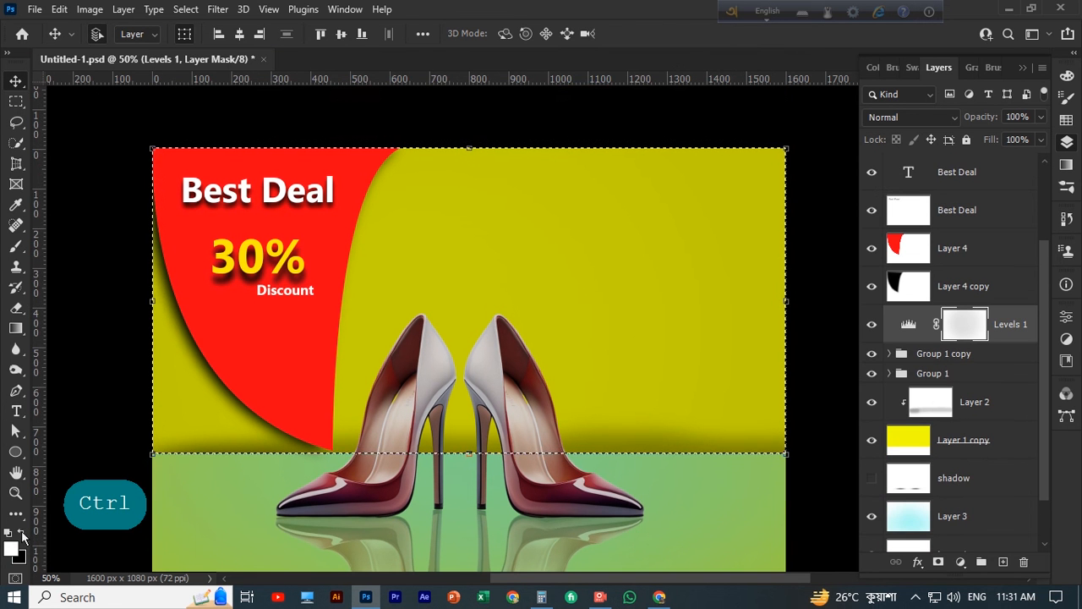
# Set the background colour to red #ea0323 and fill the wall selection on the Levels 1 mask, finishing with white
pyautogui.click(19, 558)
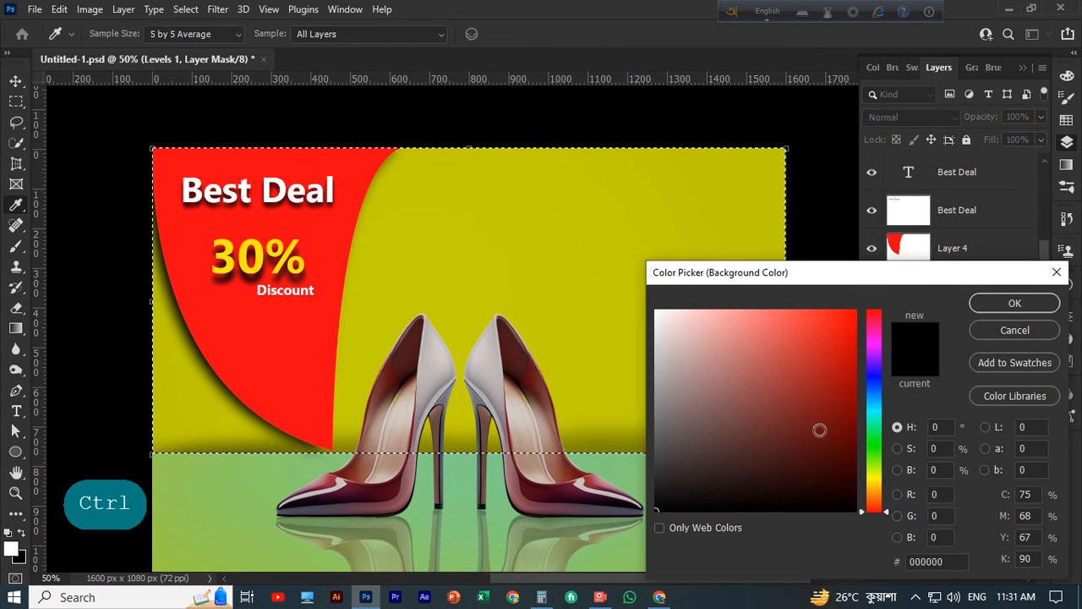
pyautogui.moveTo(874, 507); pyautogui.dragTo(863, 324)
pyautogui.click(850, 320)
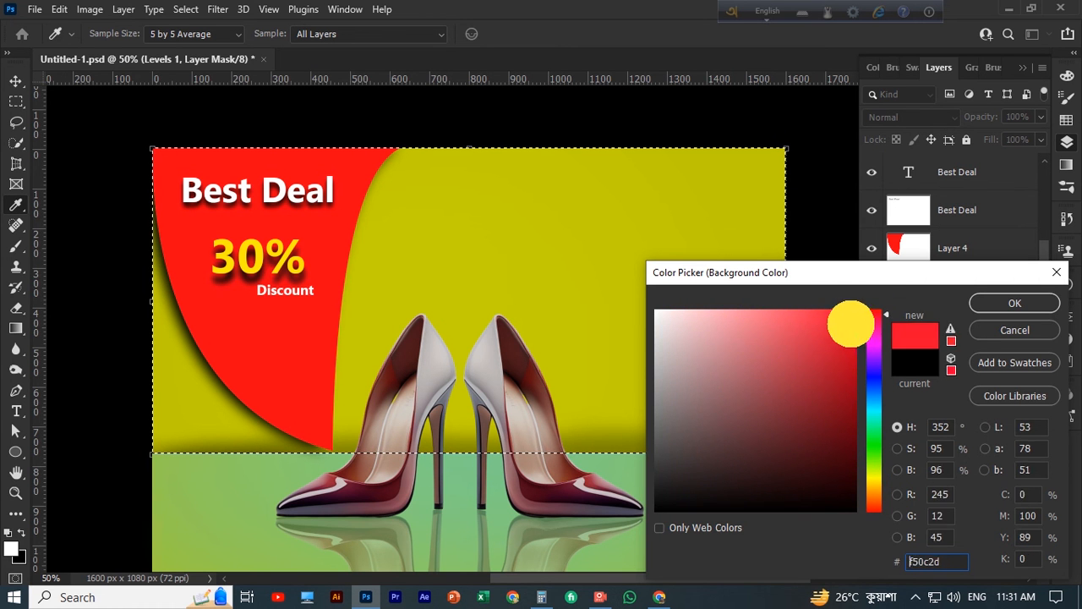
pyautogui.click(1053, 304)
pyautogui.hotkey('ctrl', 'Delete')
pyautogui.hotkey('alt', 'Delete')
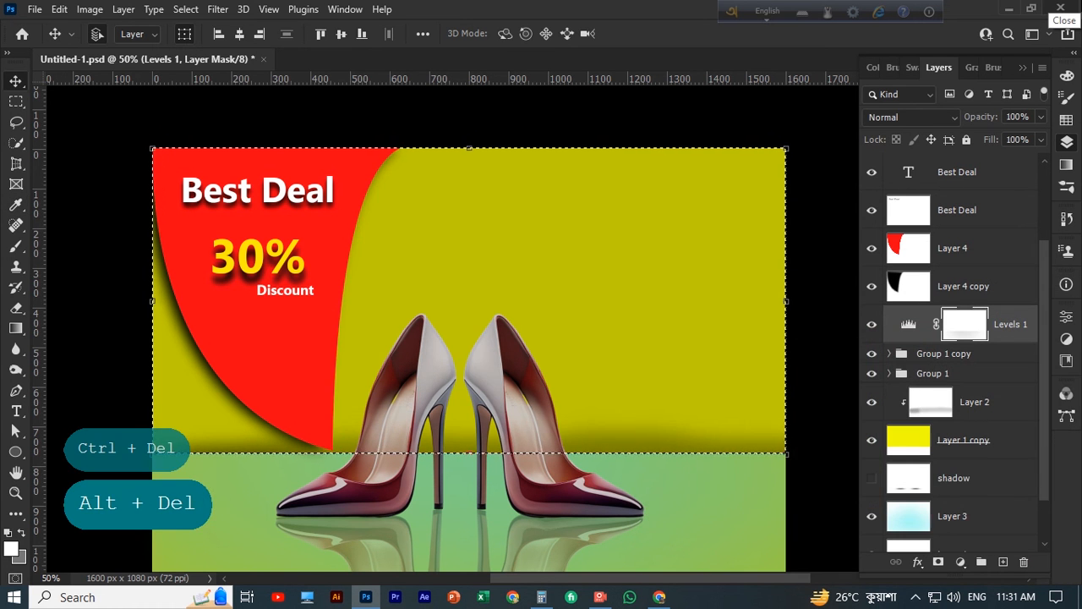
# Select Layer 1 copy, set the background colour to a crimson red and fill the wall selection with it
pyautogui.click(962, 445)
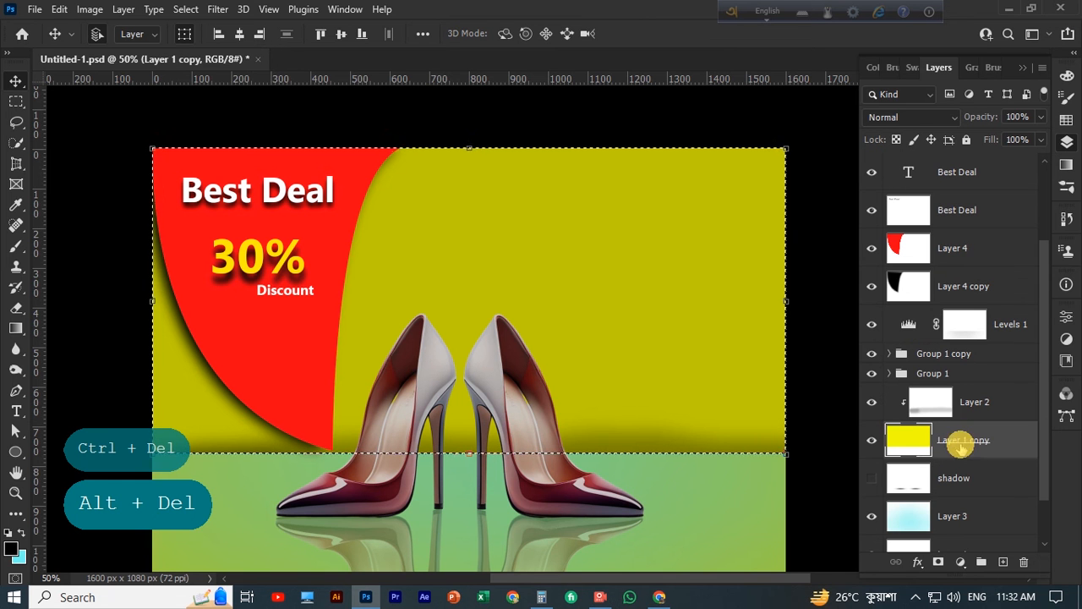
pyautogui.click(18, 555)
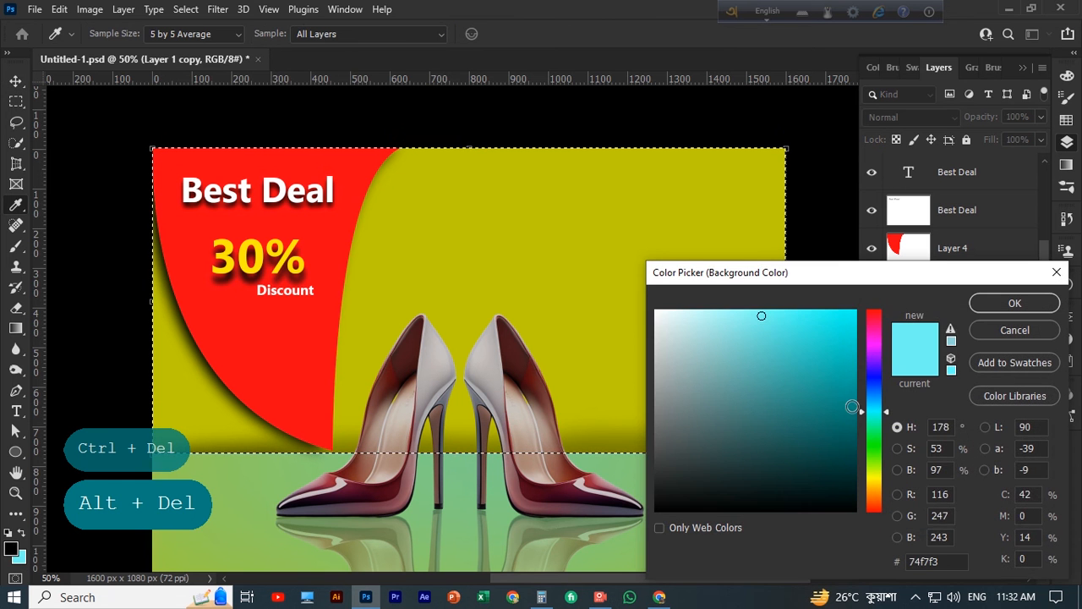
pyautogui.click(875, 317)
pyautogui.click(1014, 303)
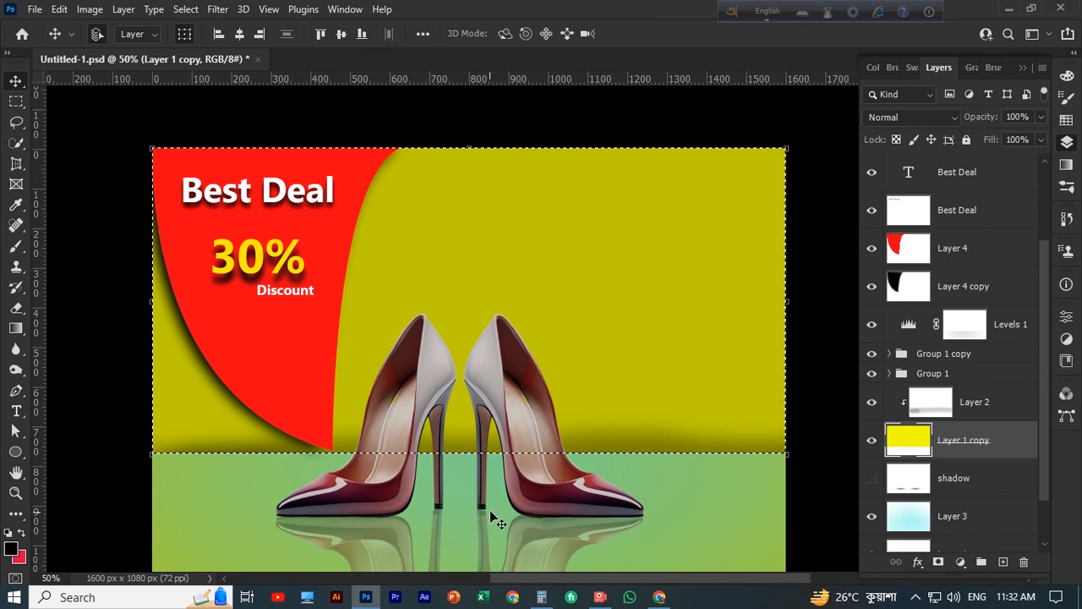
pyautogui.hotkey('ctrl', 'Delete')
pyautogui.scroll(1, 325, 386)
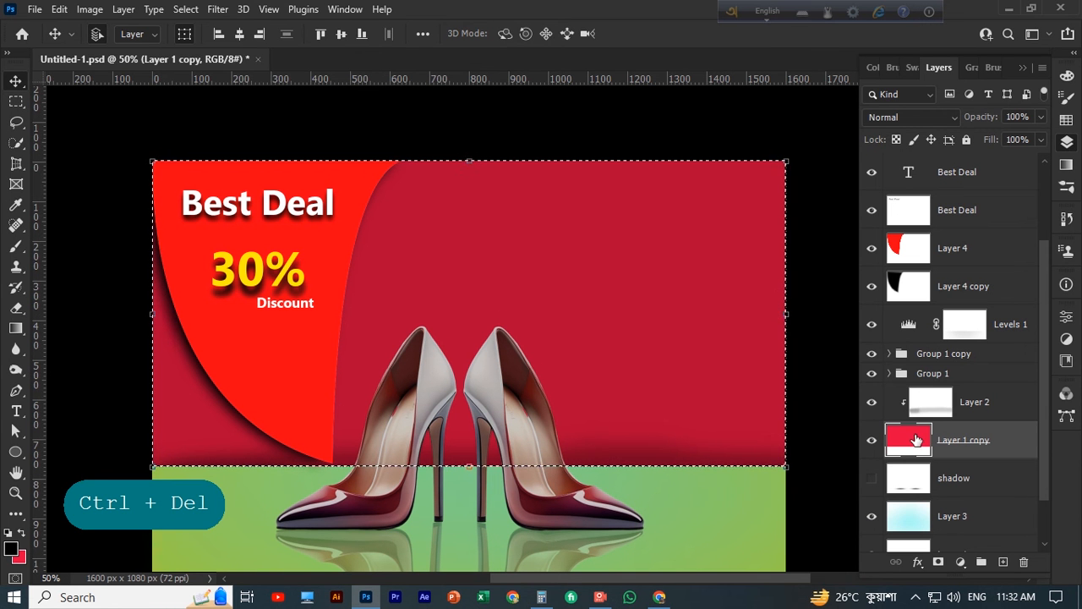
# Set the background colour to pink #fd4978, refill the wall selection with it and deselect
pyautogui.click(18, 556)
pyautogui.click(797, 310)
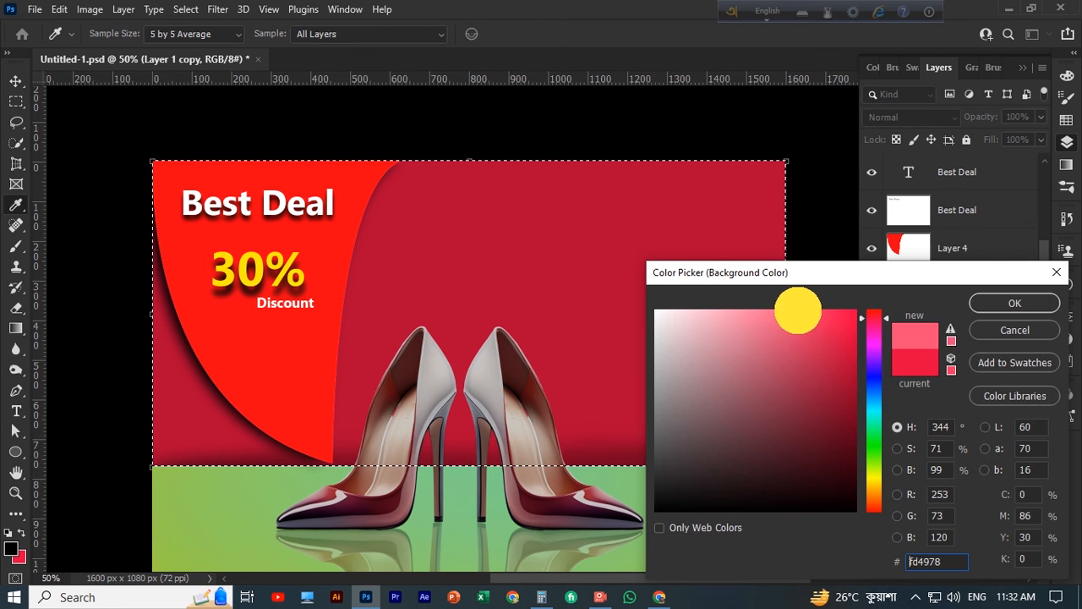
pyautogui.click(1057, 305)
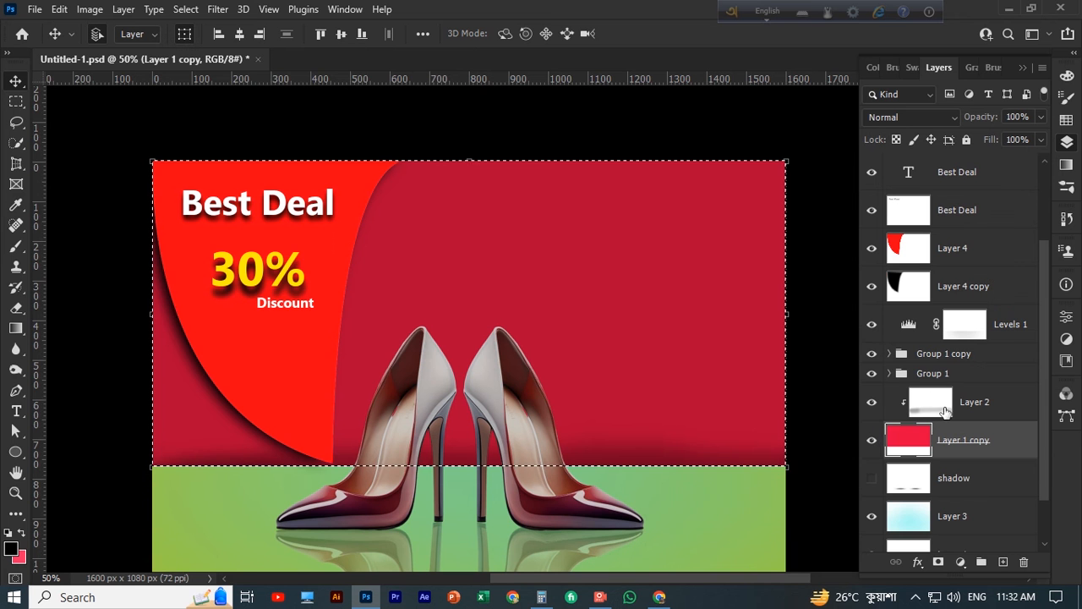
pyautogui.hotkey('ctrl', 'Delete')
pyautogui.hotkey('ctrl', 'Delete')
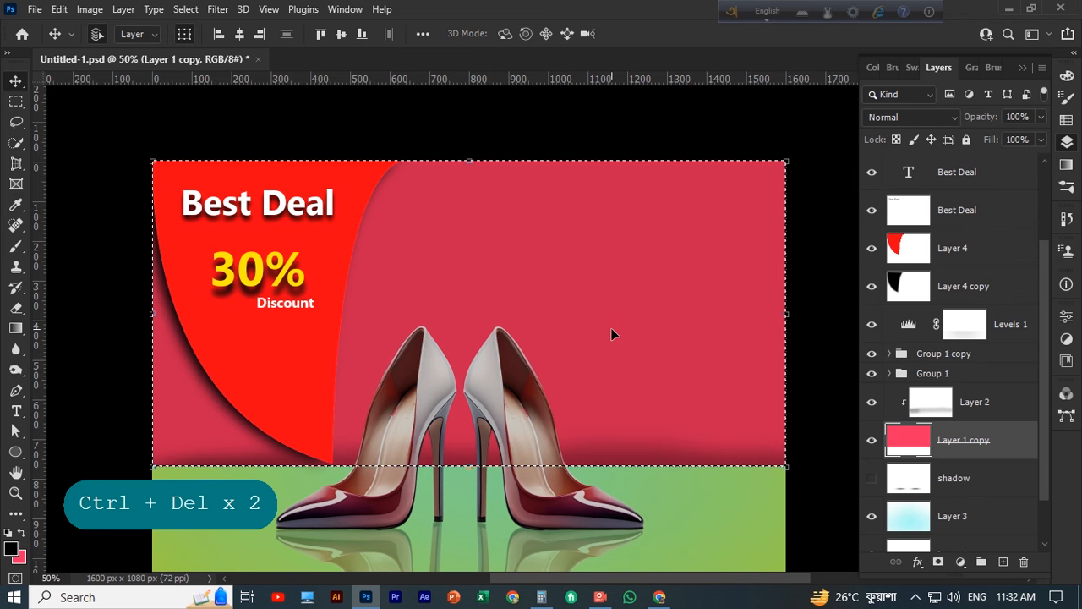
pyautogui.hotkey('ctrl', 'd')
pyautogui.hotkey('ctrl', 'd')
pyautogui.scroll(-3, 613, 330)
pyautogui.scroll(4, 613, 330)
pyautogui.scroll(-8, 616, 329)
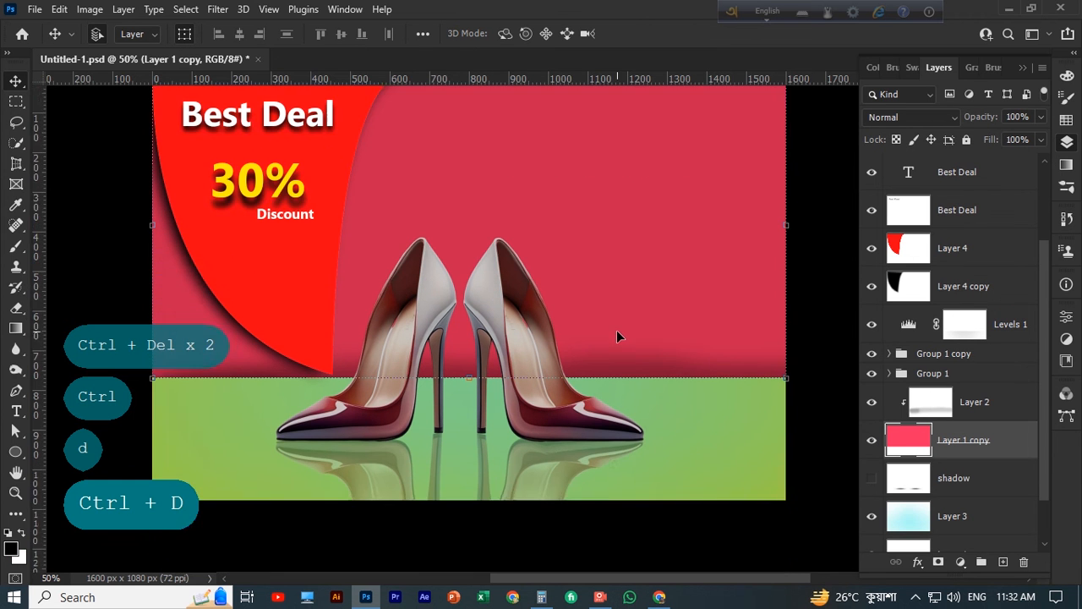
pyautogui.scroll(4, 624, 333)
pyautogui.scroll(2, 635, 338)
# Try to place a copy of the curved red shape slightly to the right of the original
pyautogui.click(639, 309)
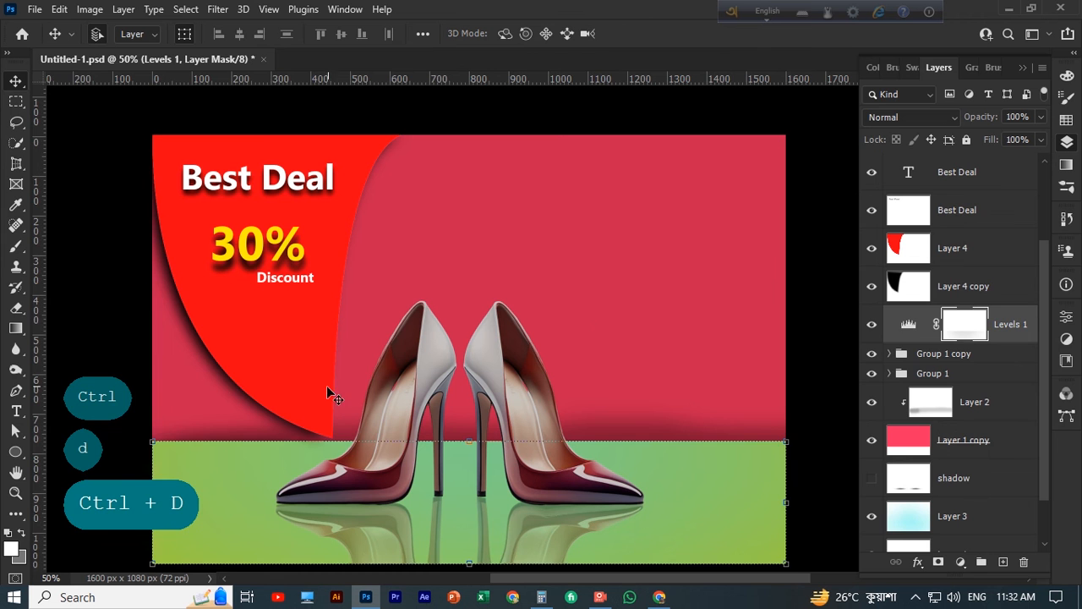
pyautogui.click(223, 378)
pyautogui.scroll(-1, 275, 361)
pyautogui.moveTo(298, 313); pyautogui.dragTo(312, 312)
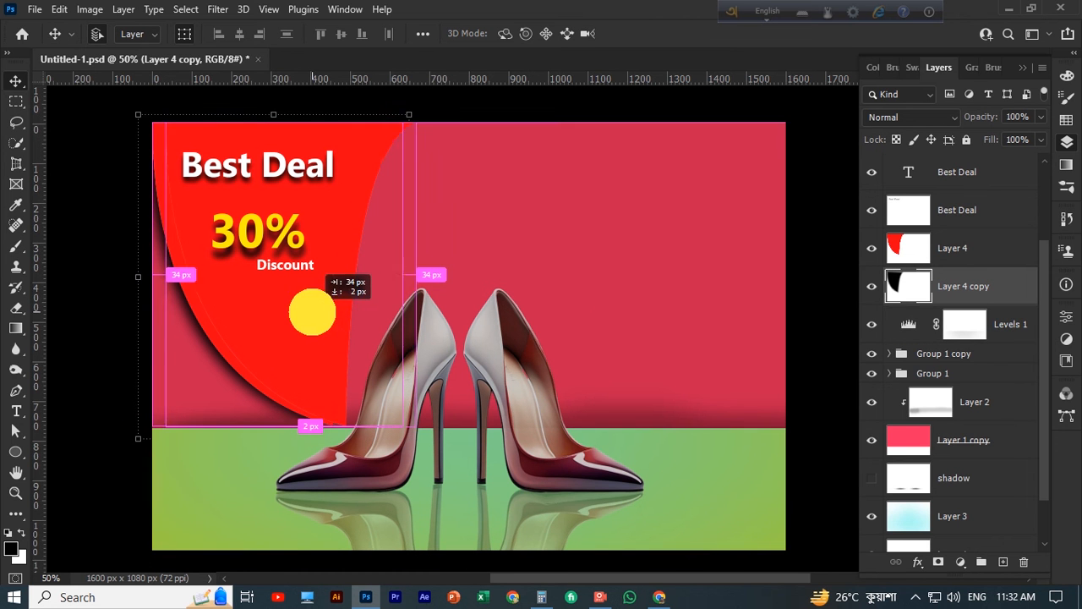
pyautogui.scroll(-3, 364, 313)
pyautogui.scroll(1, 365, 311)
pyautogui.hotkey('ctrl', 'z')
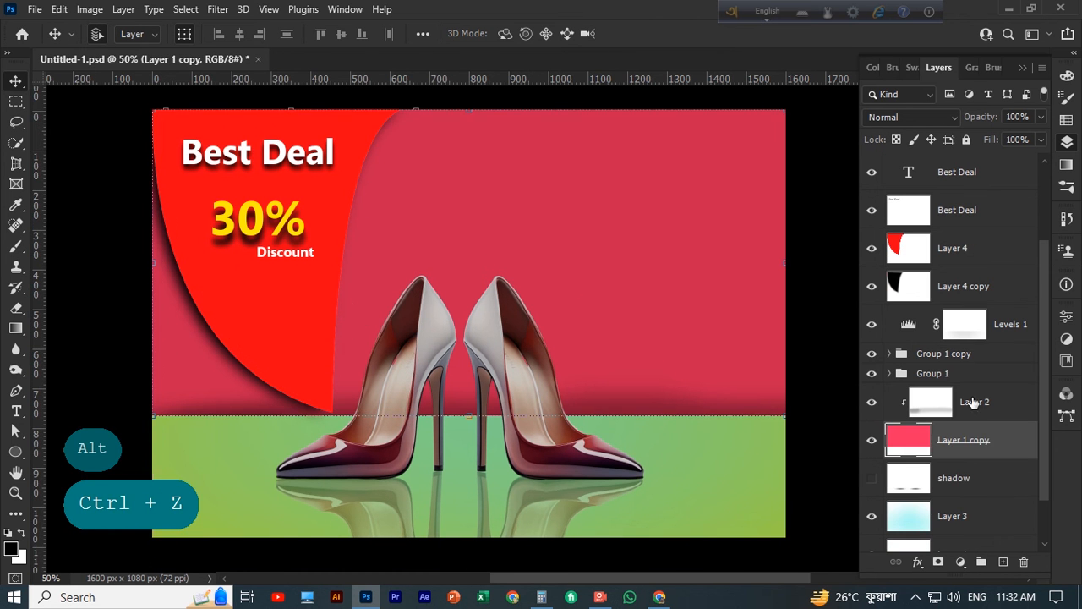
pyautogui.click(983, 279)
pyautogui.moveTo(315, 292); pyautogui.dragTo(347, 289)
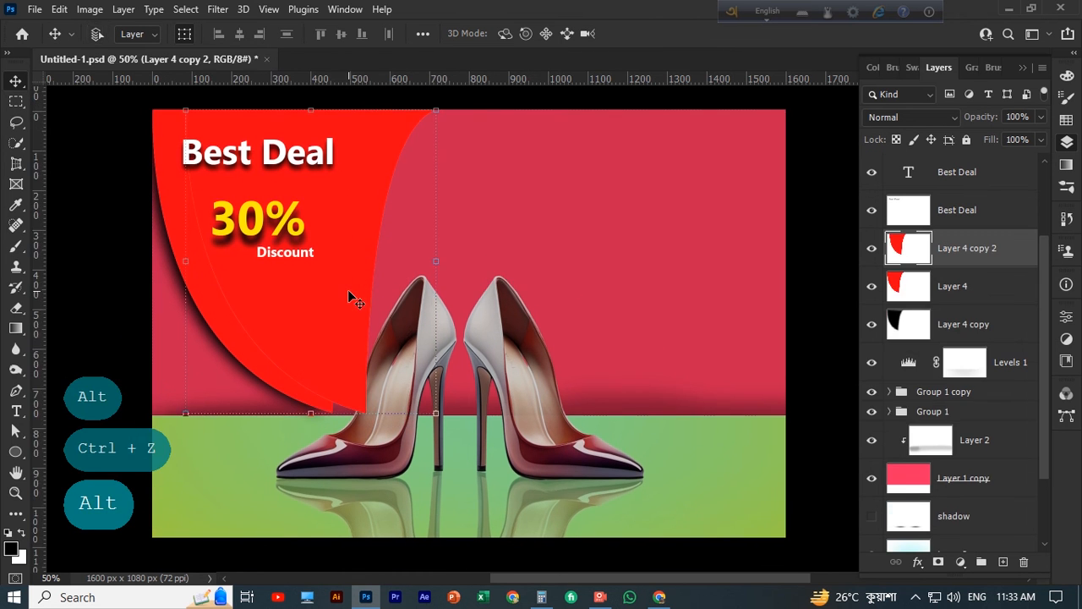
pyautogui.hotkey('ctrl', 'z')
pyautogui.scroll(1, 930, 304)
# Duplicate the black shadow layer of the curved red shape, Layer 4 copy, in place
pyautogui.click(961, 325)
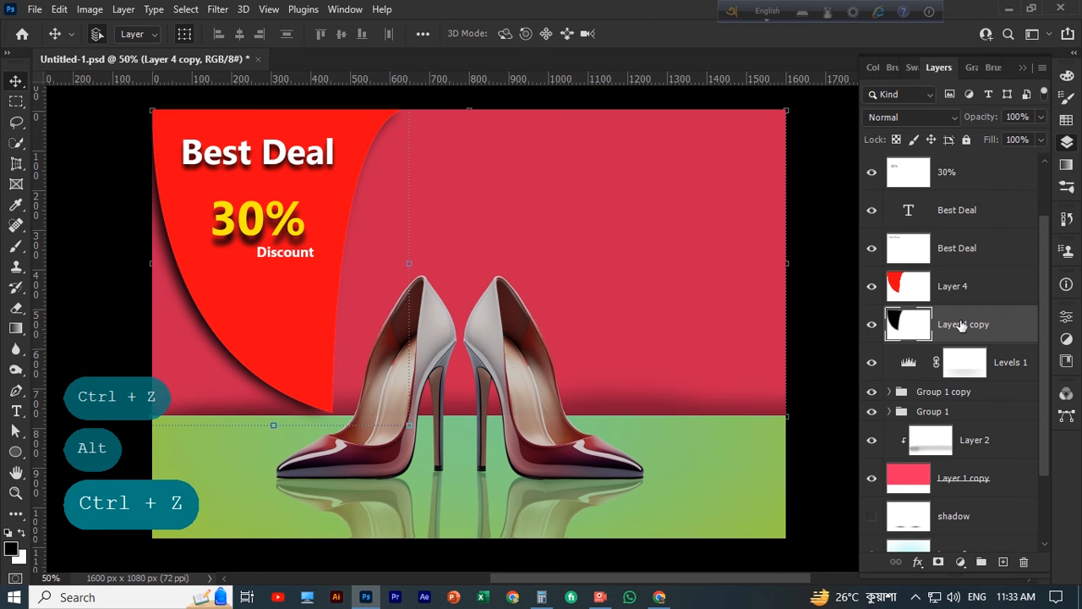
pyautogui.moveTo(209, 348); pyautogui.dragTo(292, 394)
pyautogui.hotkey('ctrl', 'z')
pyautogui.hotkey('ctrl', 'j')
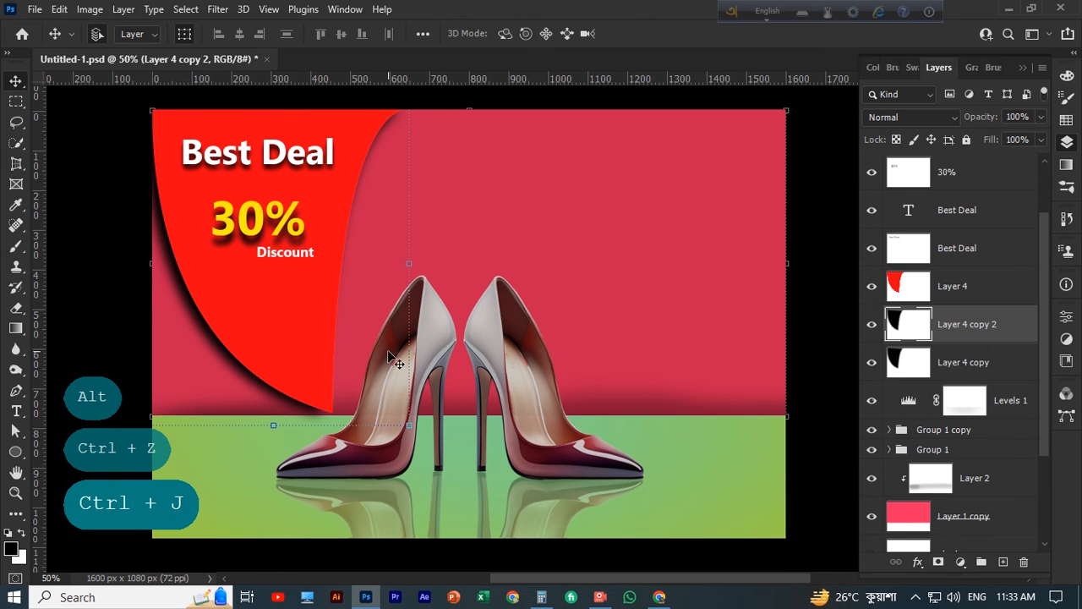
# Nudge the duplicated black shadow, Layer 4 copy 2, 17 increments to the right so it shades the red shape's right edge, and deselect
pyautogui.click(394, 261)
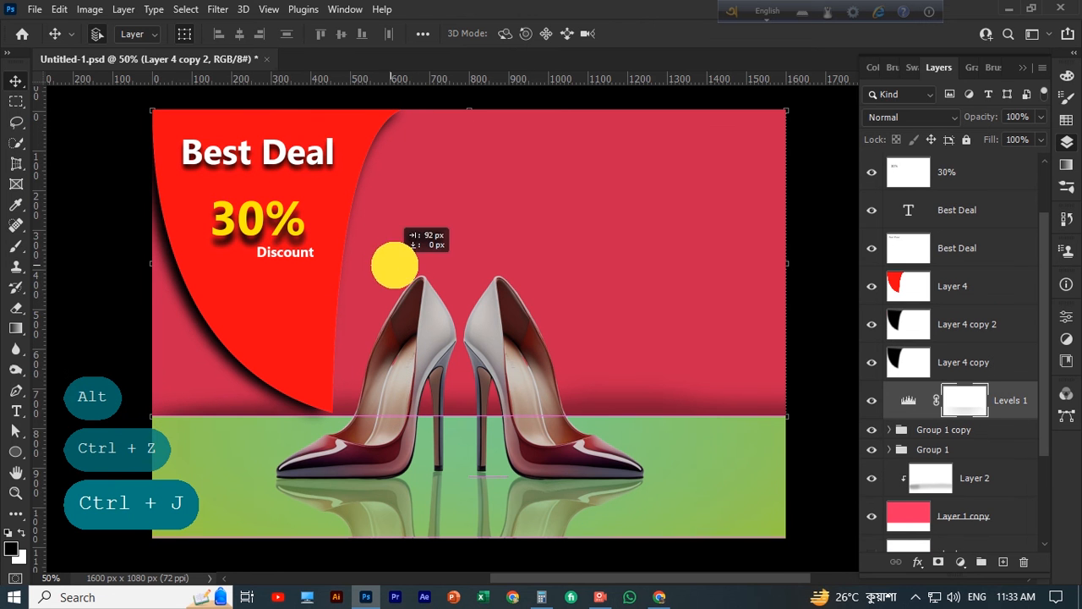
pyautogui.click(973, 324)
pyautogui.scroll(-1, 977, 330)
pyautogui.press('Right')
pyautogui.press('Right')
pyautogui.press('Right')
pyautogui.press('Right')
pyautogui.press('Right')
pyautogui.press('Right')
pyautogui.press('Right')
pyautogui.press('Right')
pyautogui.press('Right')
pyautogui.press('Right')
pyautogui.press('Right')
pyautogui.press('Right')
pyautogui.press('Right')
pyautogui.press('Right')
pyautogui.press('Right')
pyautogui.press('Right')
pyautogui.press('Right')
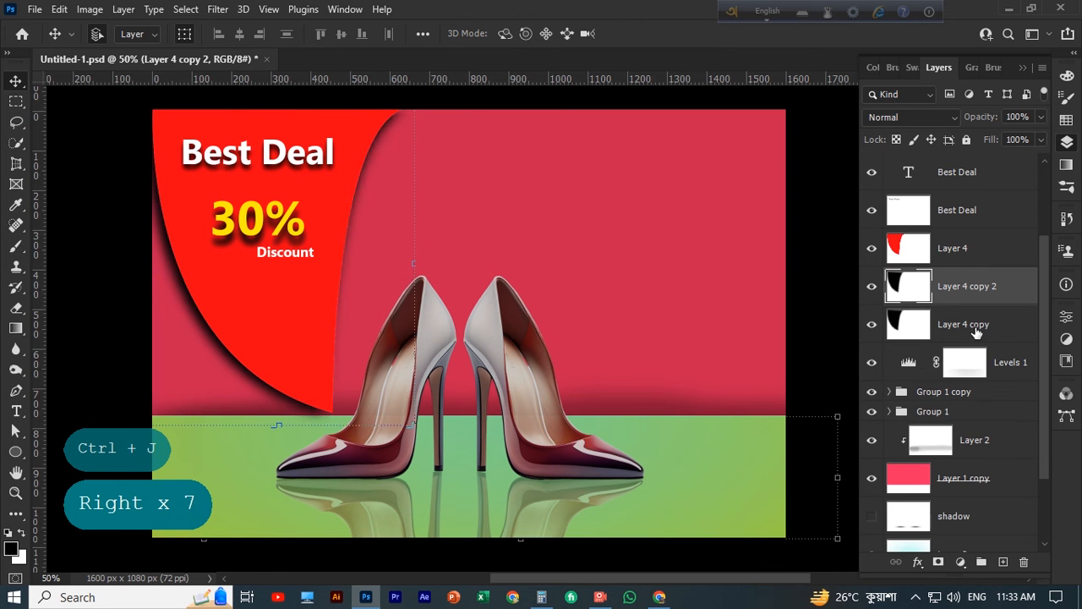
pyautogui.scroll(3, 936, 348)
pyautogui.scroll(2, 373, 271)
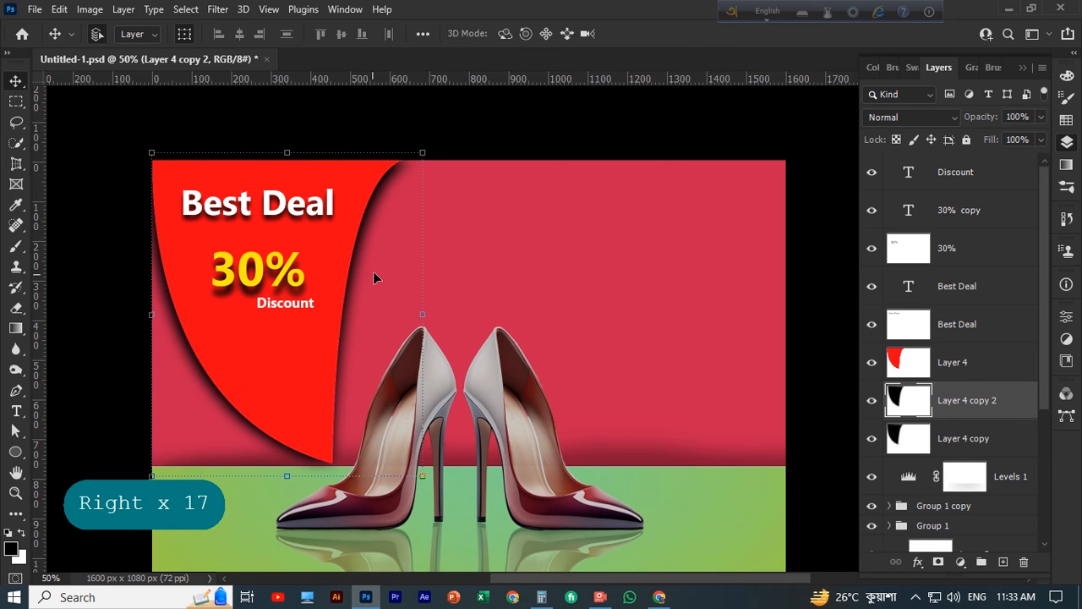
pyautogui.moveTo(434, 150); pyautogui.dragTo(432, 147)
pyautogui.click(506, 152)
pyautogui.click(515, 151)
pyautogui.scroll(-2, 533, 211)
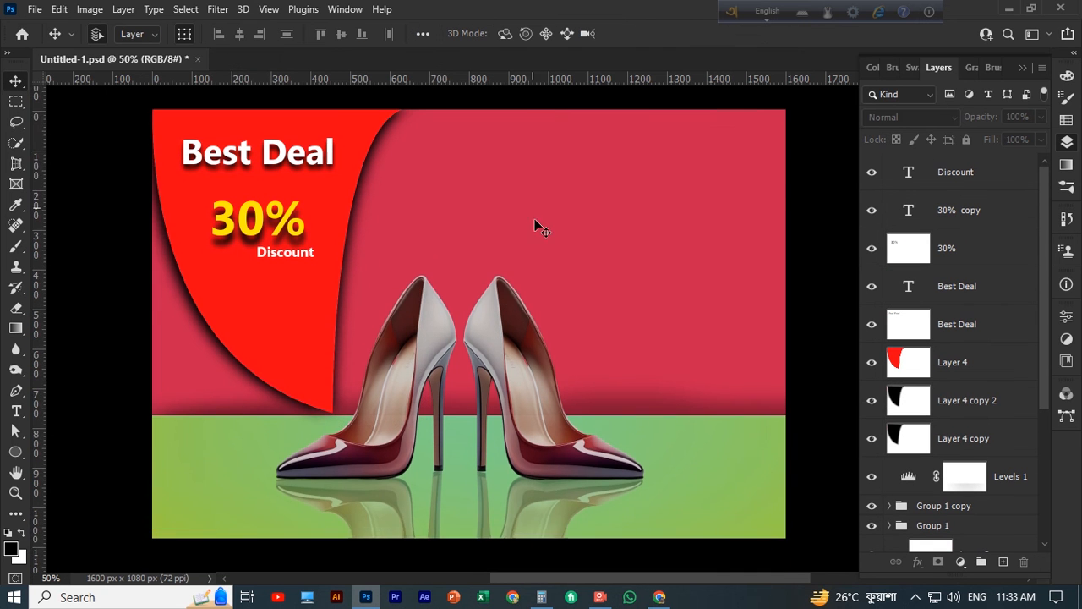
# Nudge the original black shadow, Layer 4 copy, five increments to the right to tighten the shading along the red shape's left curve
pyautogui.hotkey('ctrl', '-')
pyautogui.scroll(-1, 583, 195)
pyautogui.scroll(1, 448, 271)
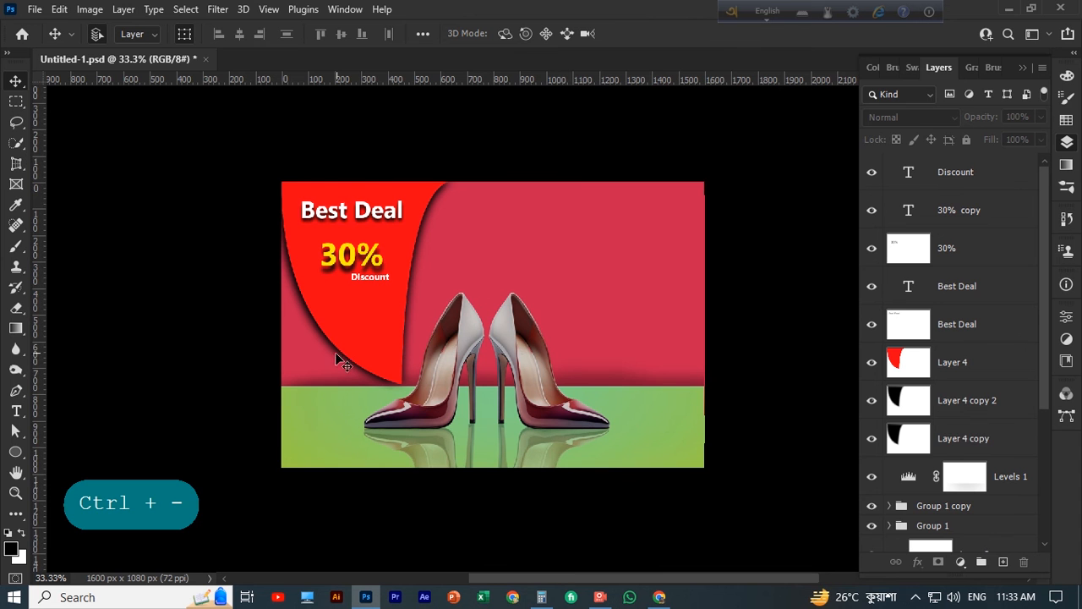
pyautogui.click(323, 361)
pyautogui.press('Right')
pyautogui.press('Right')
pyautogui.press('Right')
pyautogui.press('Right')
pyautogui.press('Right')
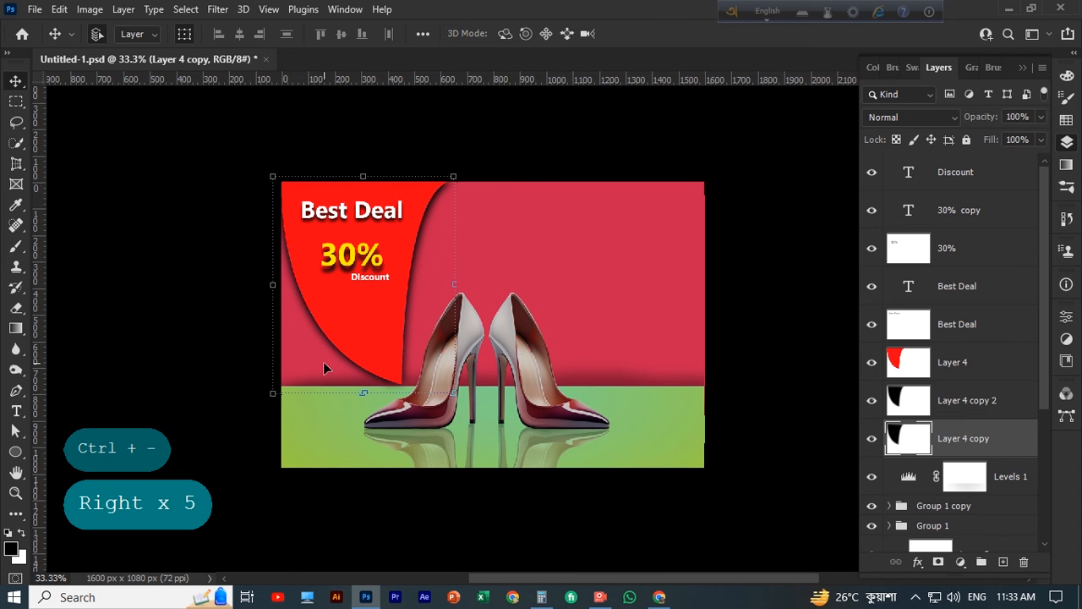
pyautogui.click(532, 159)
# Nudge the right-hand shadow, Layer 4 copy 2, three increments back to the left and deselect it
pyautogui.scroll(-2, 532, 159)
pyautogui.scroll(1, 490, 177)
pyautogui.click(429, 200)
pyautogui.press('Left')
pyautogui.press('Left')
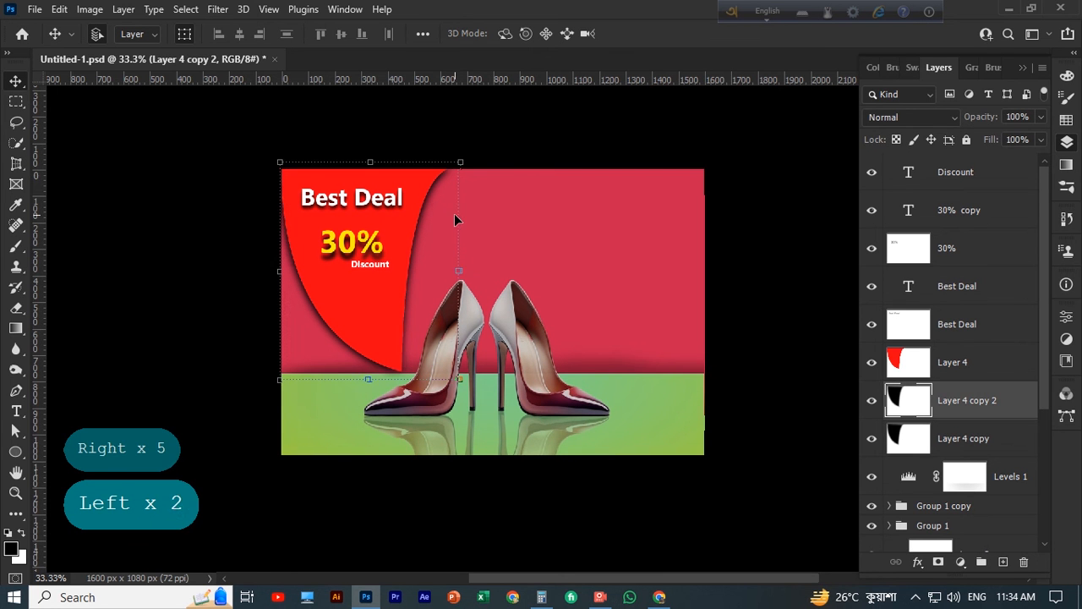
pyautogui.press('Left')
pyautogui.click(502, 151)
pyautogui.scroll(-1, 502, 151)
# Fine-tune the left-hand shadow, Layer 4 copy, to a net shift of one increment right and one up, and deselect it
pyautogui.click(347, 345)
pyautogui.press('Right')
pyautogui.press('Right')
pyautogui.press('Up')
pyautogui.press('Up')
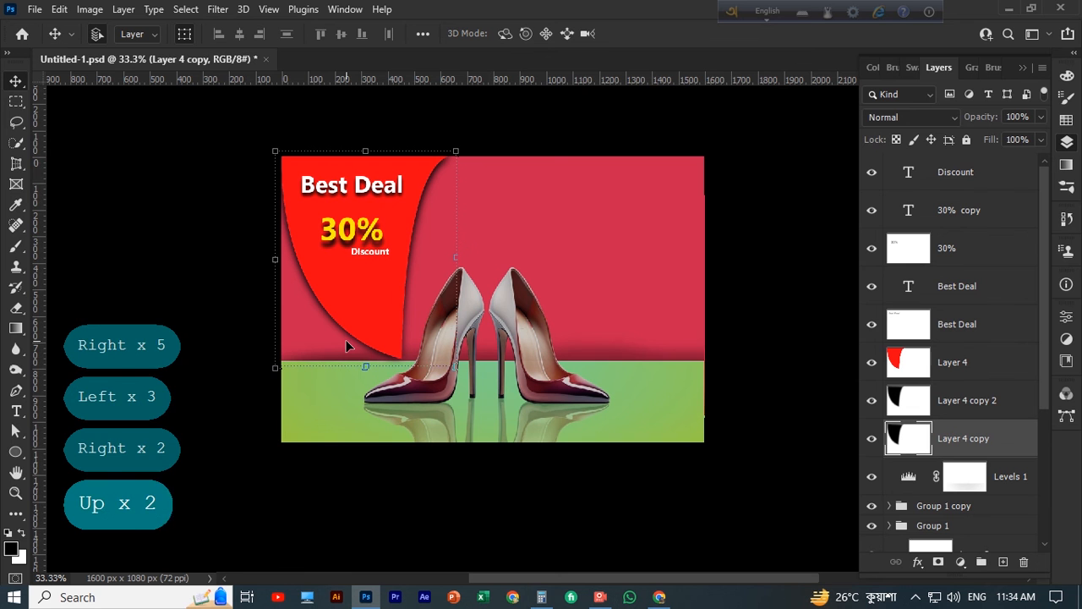
pyautogui.press('Right')
pyautogui.press('Left')
pyautogui.press('Left')
pyautogui.press('Down')
pyautogui.click(563, 140)
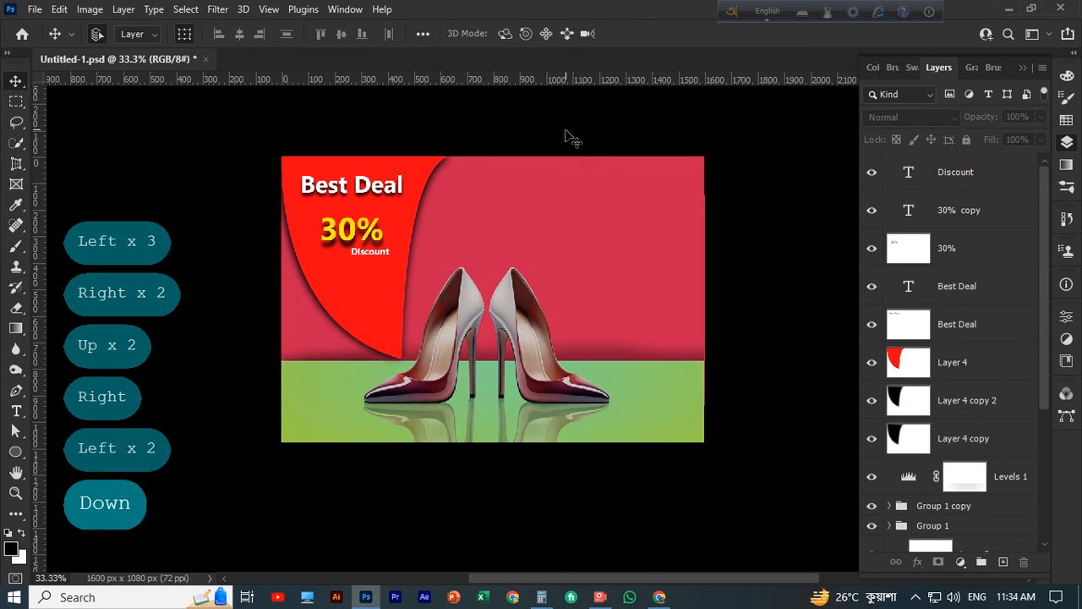
pyautogui.scroll(2, 769, 288)
pyautogui.hotkey('ctrl', '+')
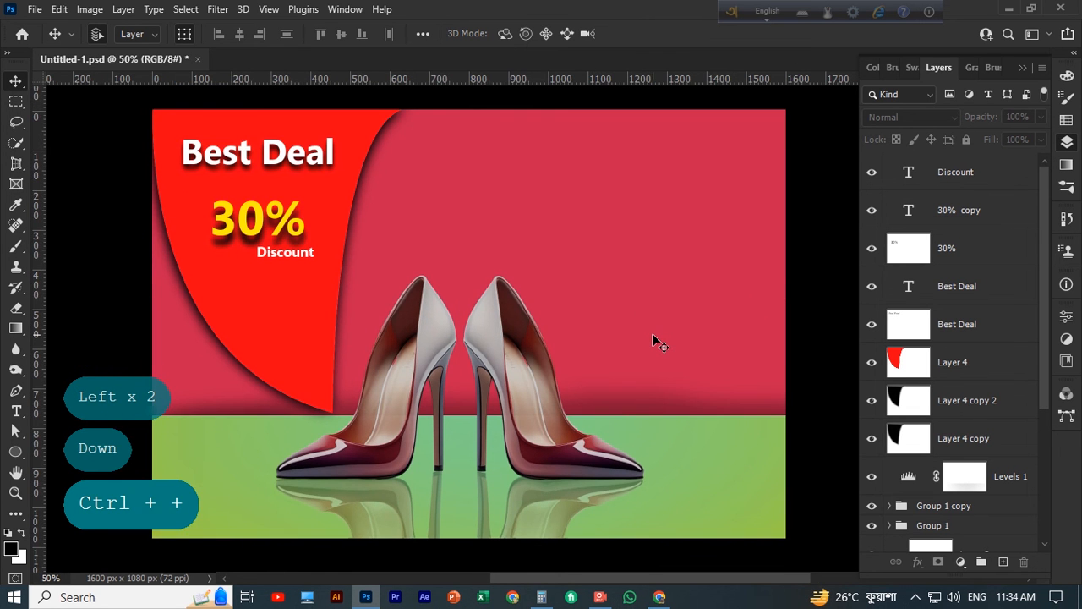
pyautogui.scroll(3, 653, 335)
pyautogui.scroll(-2, 653, 338)
pyautogui.click(601, 596)
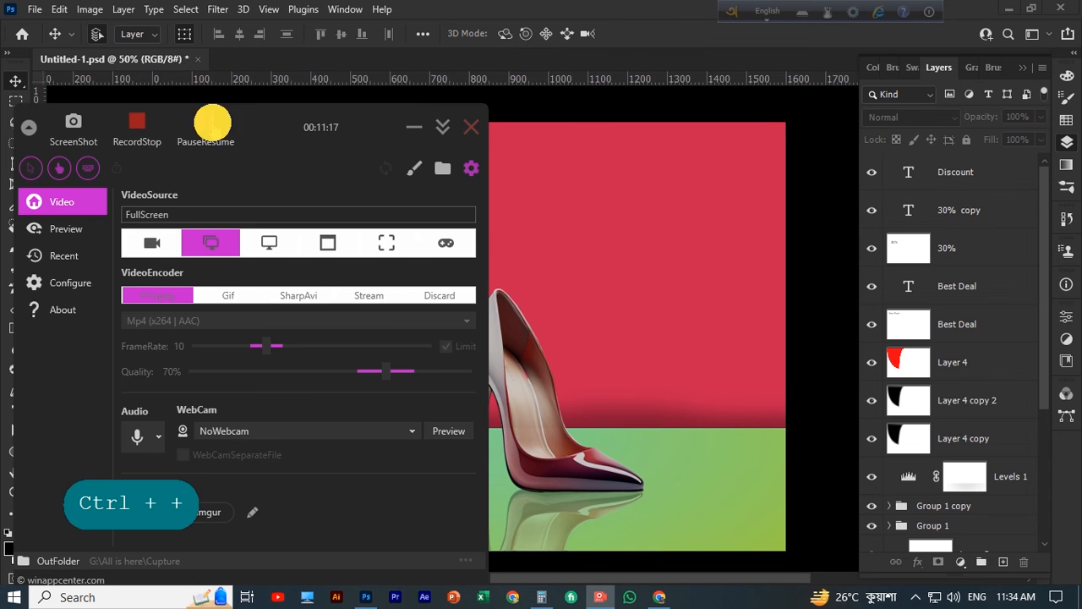